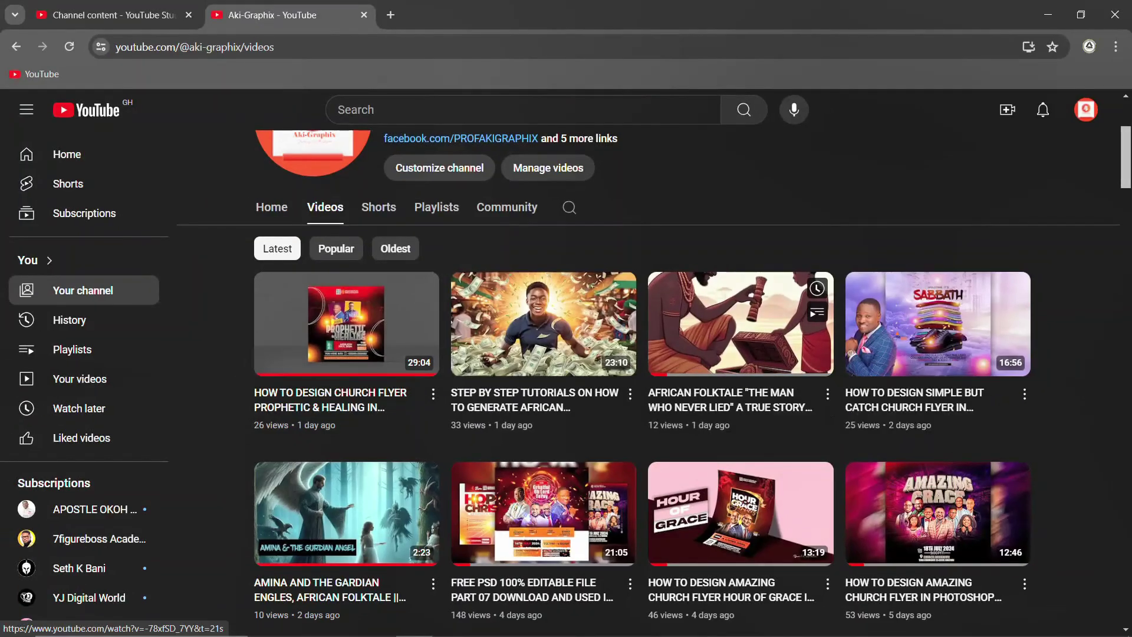
Step: Scroll the Aki-Graphix Videos tab down to the Introduction to Photoshop Part 1 and Part 2 uploads
scroll(745, 404, down, 5)
scroll(744, 404, up, 2)
scroll(745, 404, up, 6)
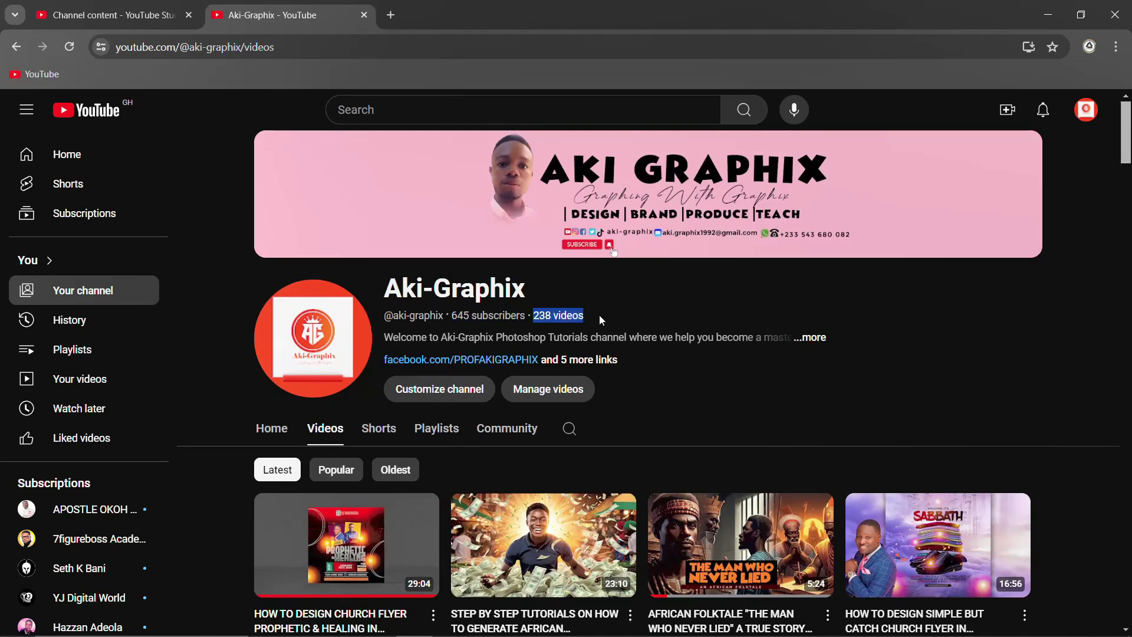
scroll(590, 330, down, 4)
scroll(576, 360, down, 3)
scroll(585, 387, down, 3)
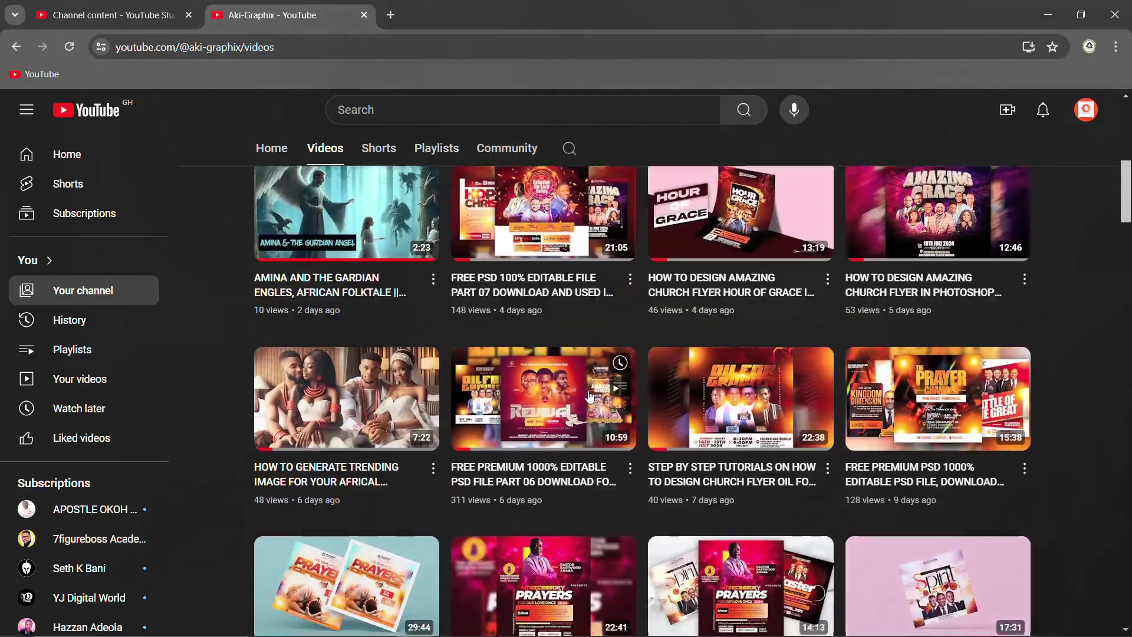
scroll(590, 398, down, 6)
scroll(590, 398, down, 4)
scroll(590, 398, down, 4)
scroll(589, 398, down, 4)
scroll(589, 398, down, 3)
scroll(590, 398, down, 6)
scroll(589, 398, down, 3)
scroll(589, 398, down, 5)
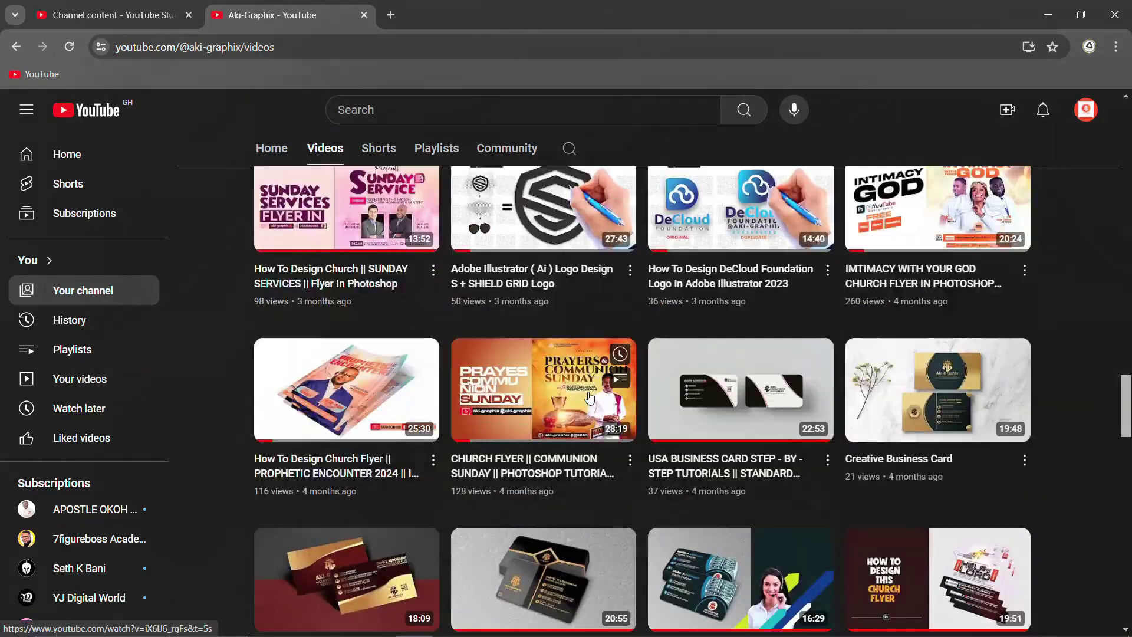
scroll(589, 398, down, 6)
scroll(589, 398, down, 5)
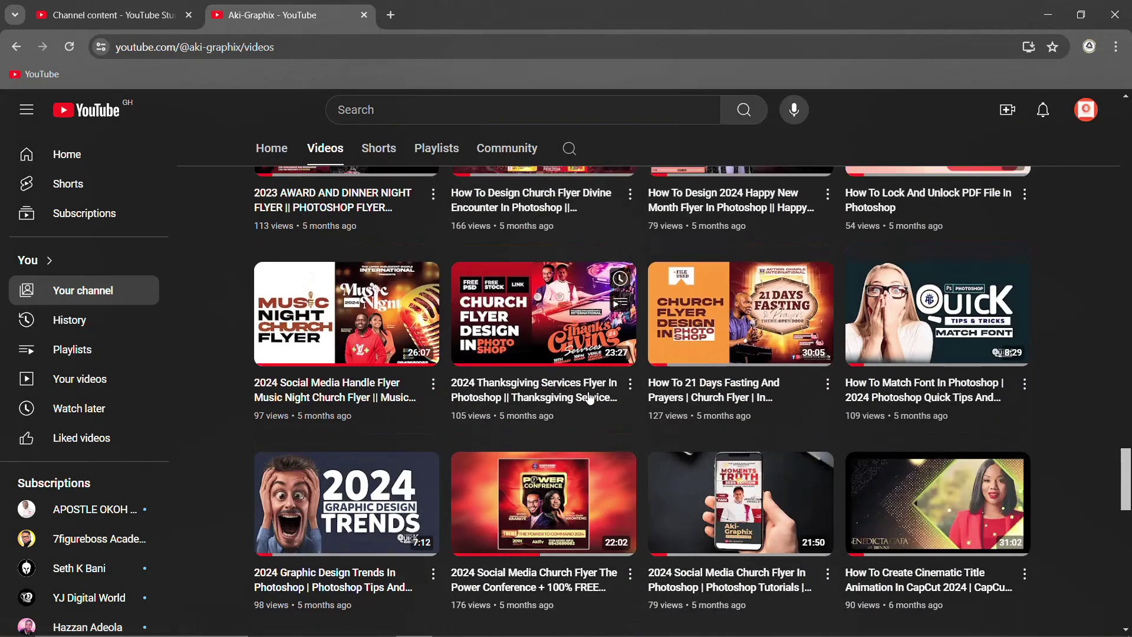
scroll(589, 398, down, 2)
scroll(590, 398, down, 1)
scroll(590, 398, down, 2)
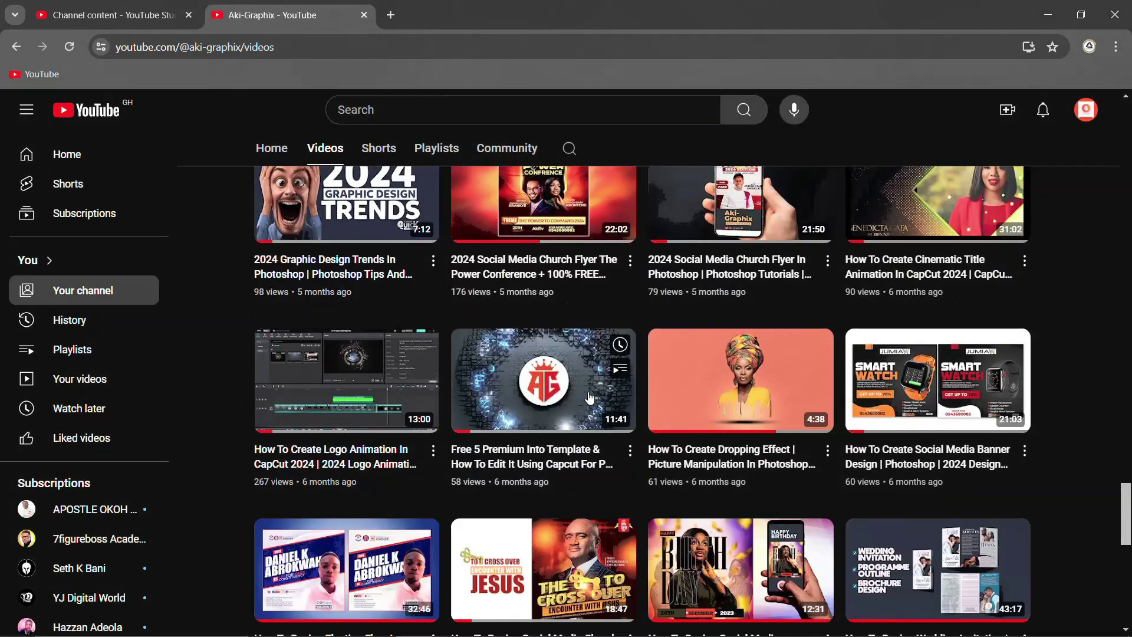
scroll(589, 398, down, 3)
scroll(707, 390, down, 4)
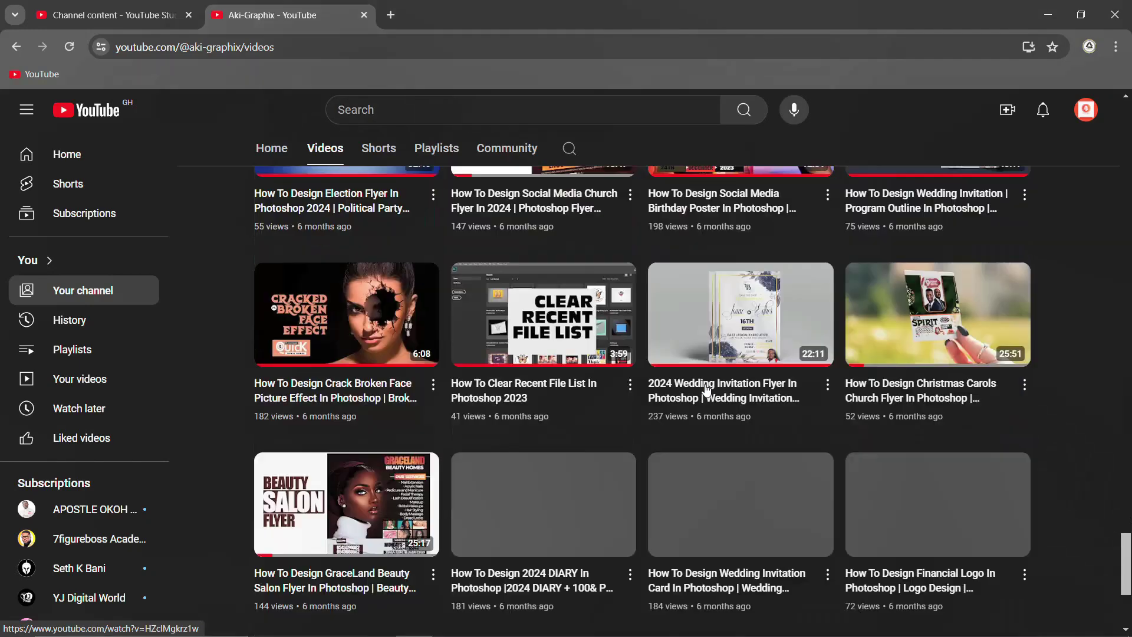
scroll(707, 391, down, 3)
scroll(706, 391, down, 1)
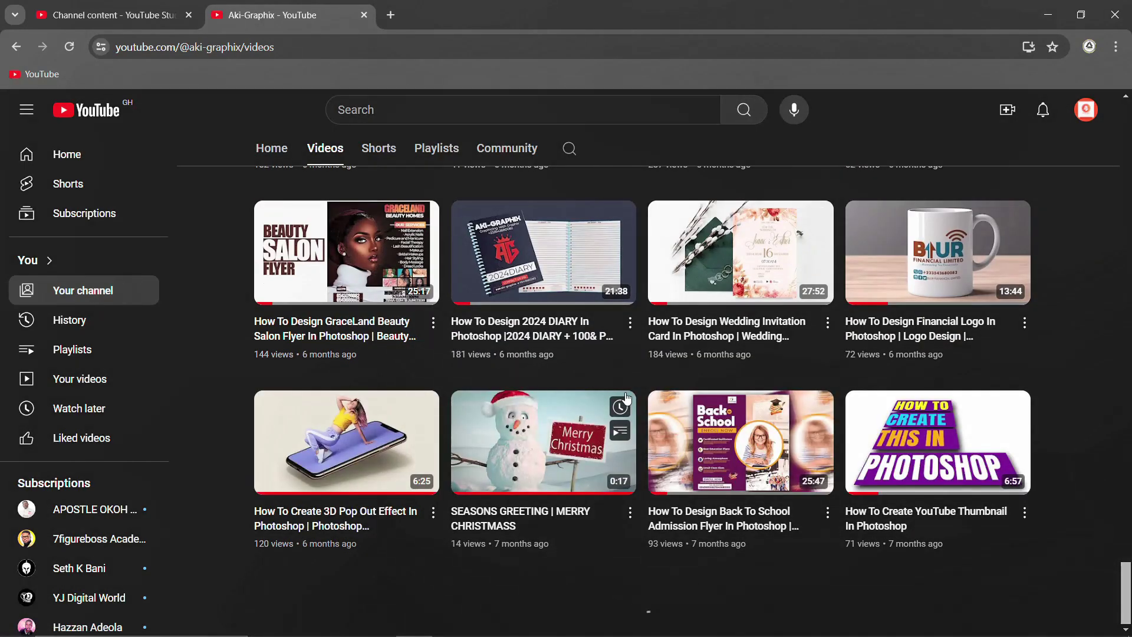
scroll(629, 400, up, 2)
scroll(629, 400, down, 2)
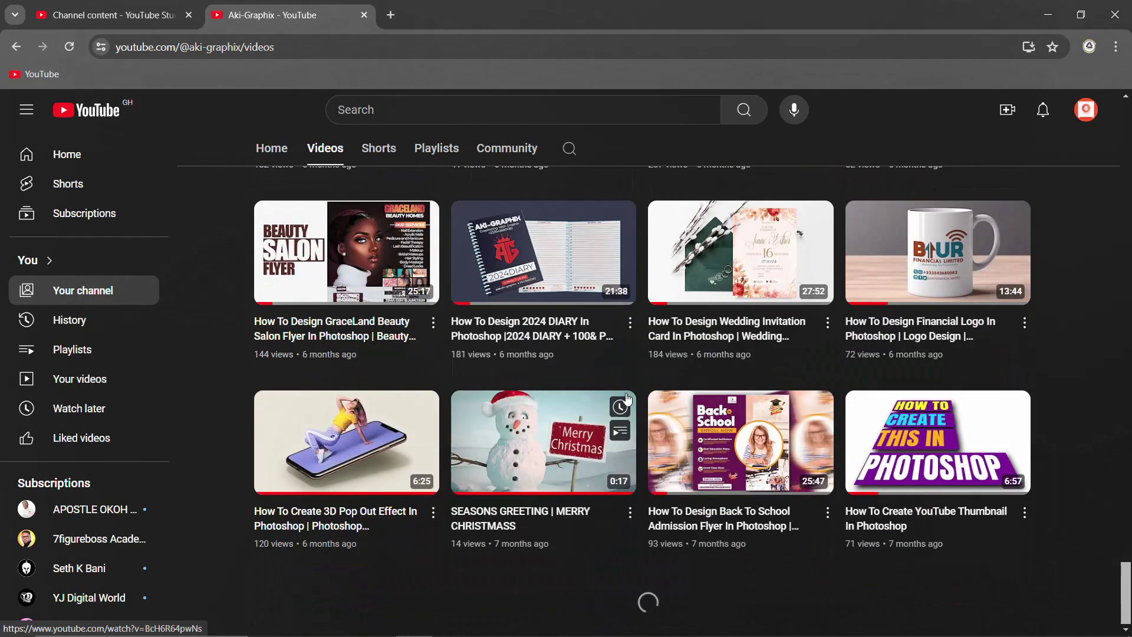
scroll(629, 398, up, 4)
scroll(628, 399, down, 6)
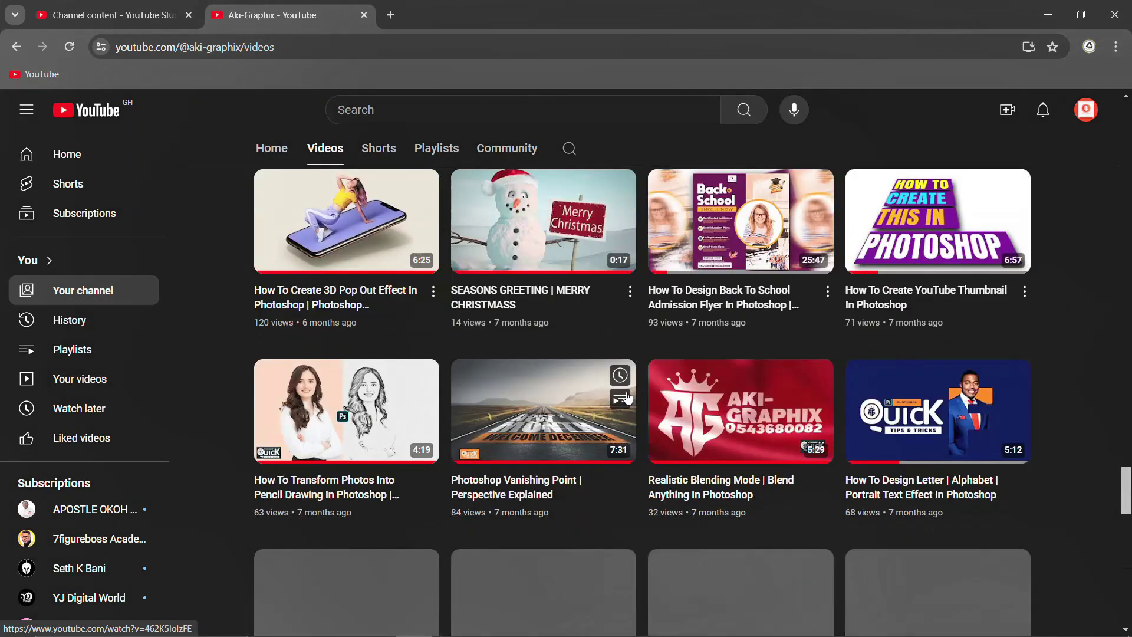
scroll(729, 384, down, 4)
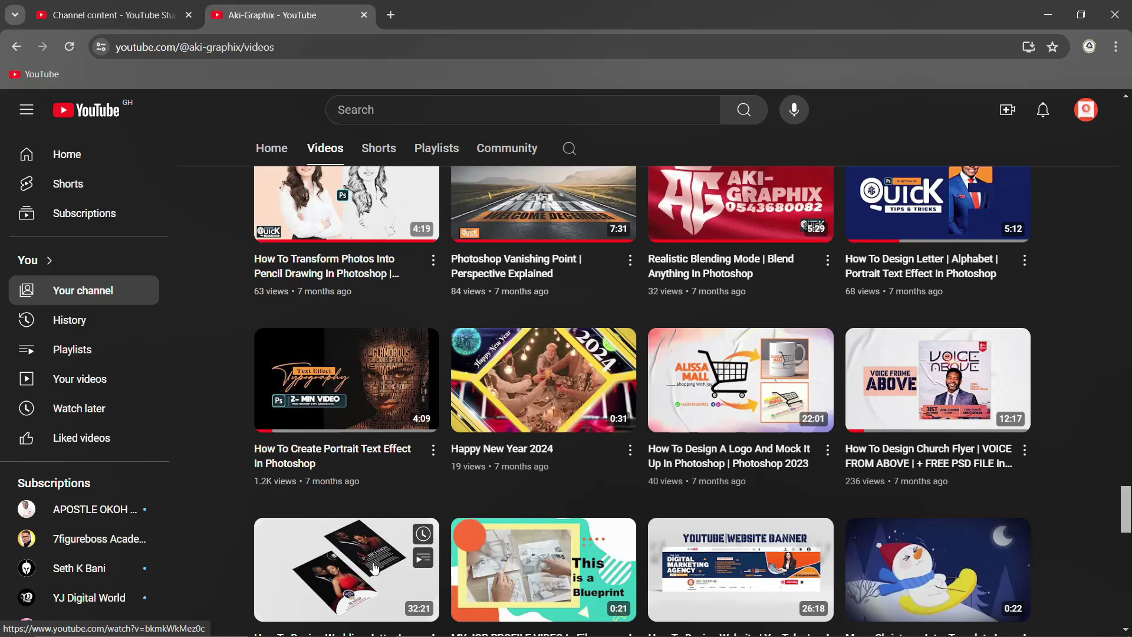
mouse_move(543, 569)
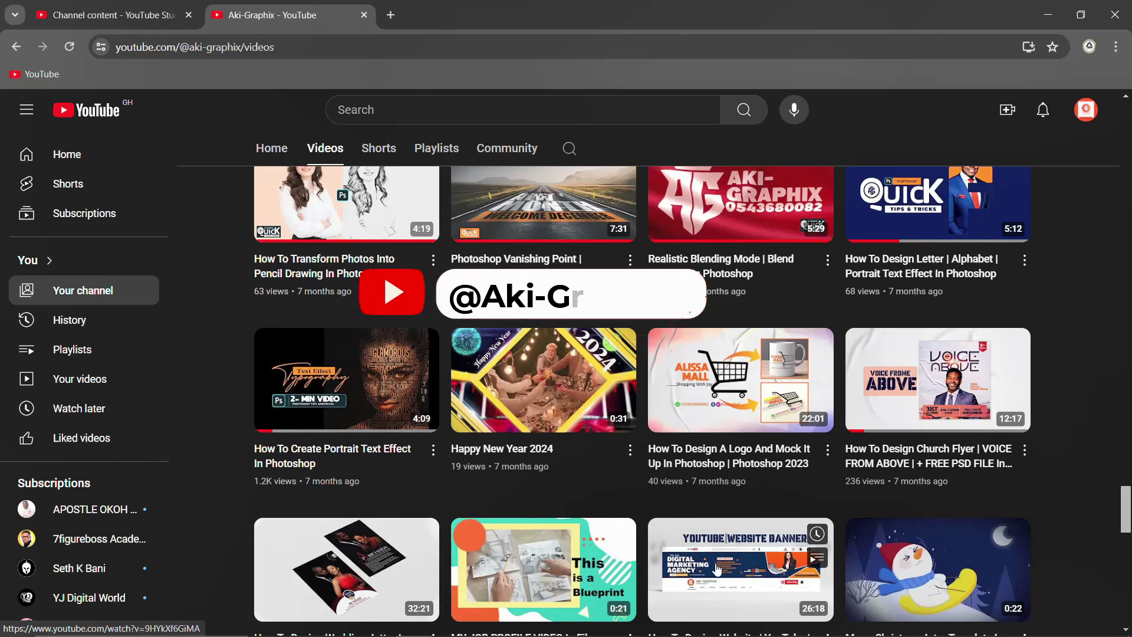
scroll(873, 491, down, 6)
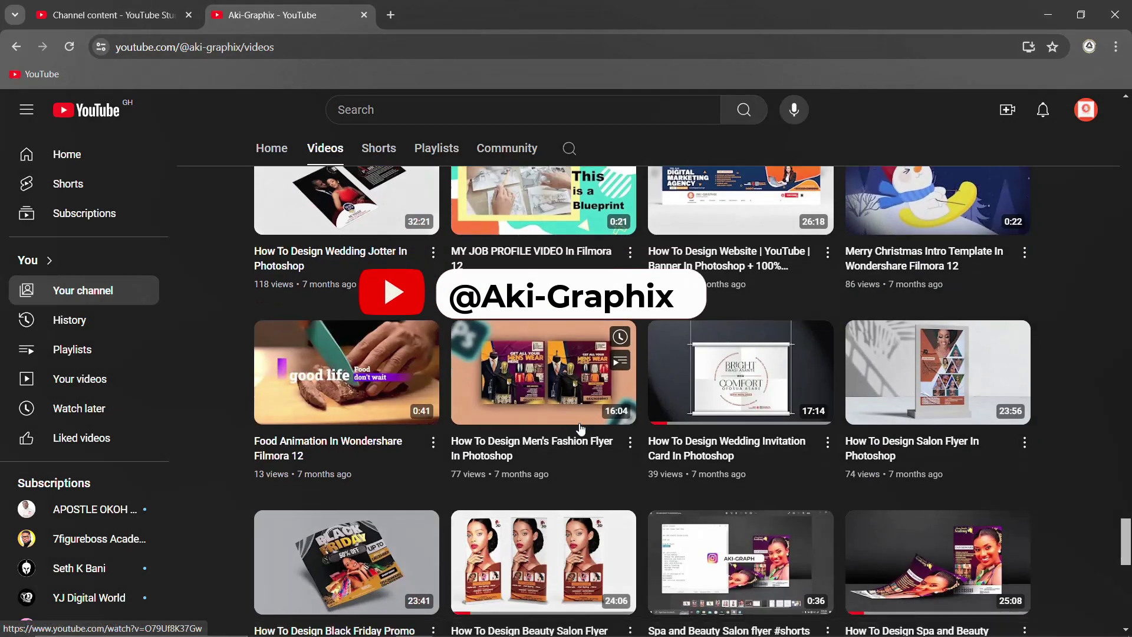
scroll(581, 429, down, 3)
scroll(554, 443, down, 4)
scroll(526, 456, down, 2)
scroll(526, 456, down, 2)
scroll(526, 456, down, 3)
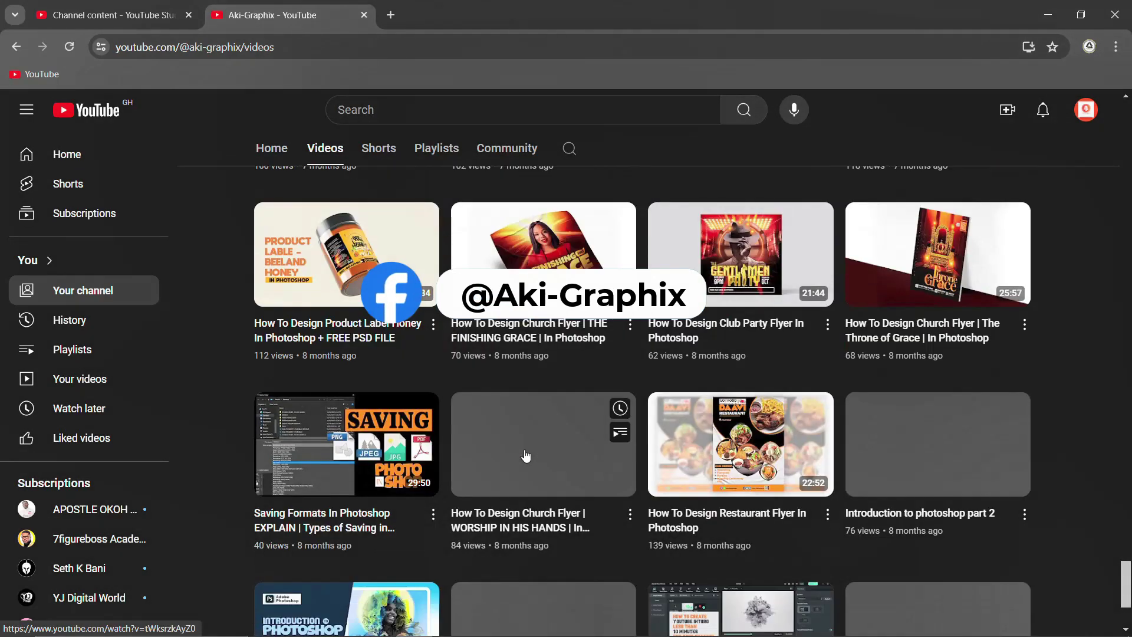
scroll(527, 456, down, 2)
scroll(526, 456, down, 1)
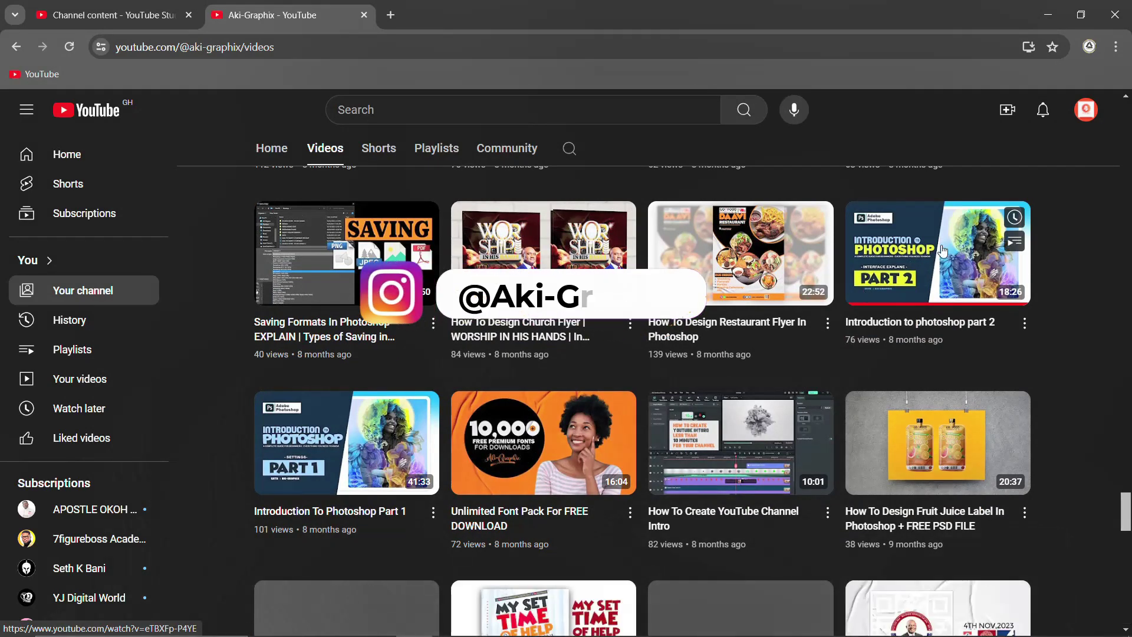
click(929, 261)
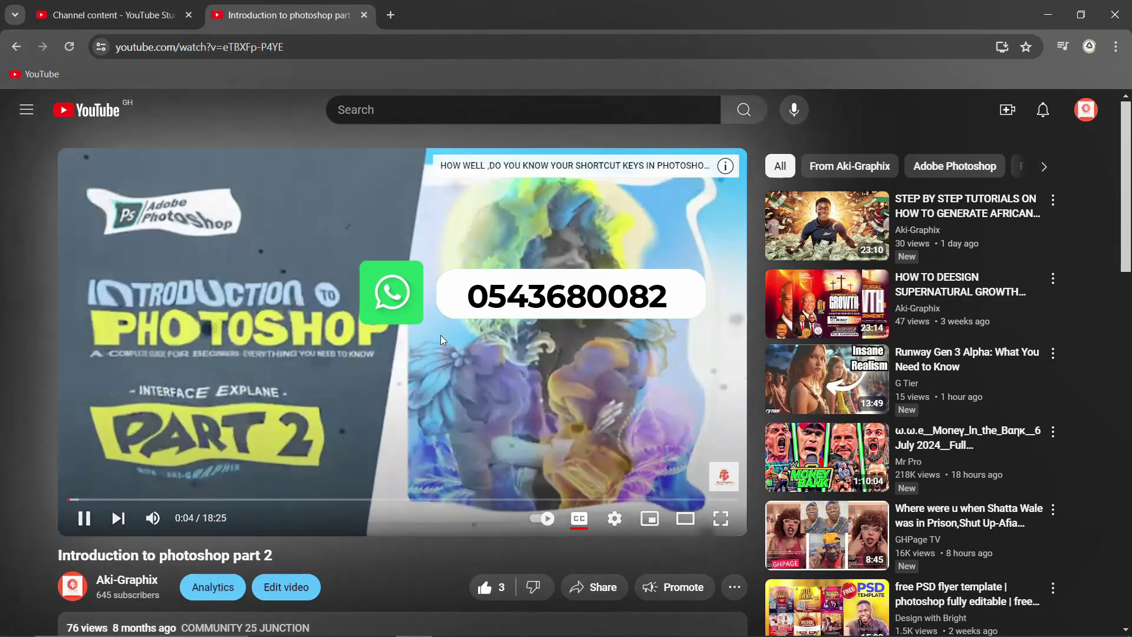
click(441, 335)
click(9, 47)
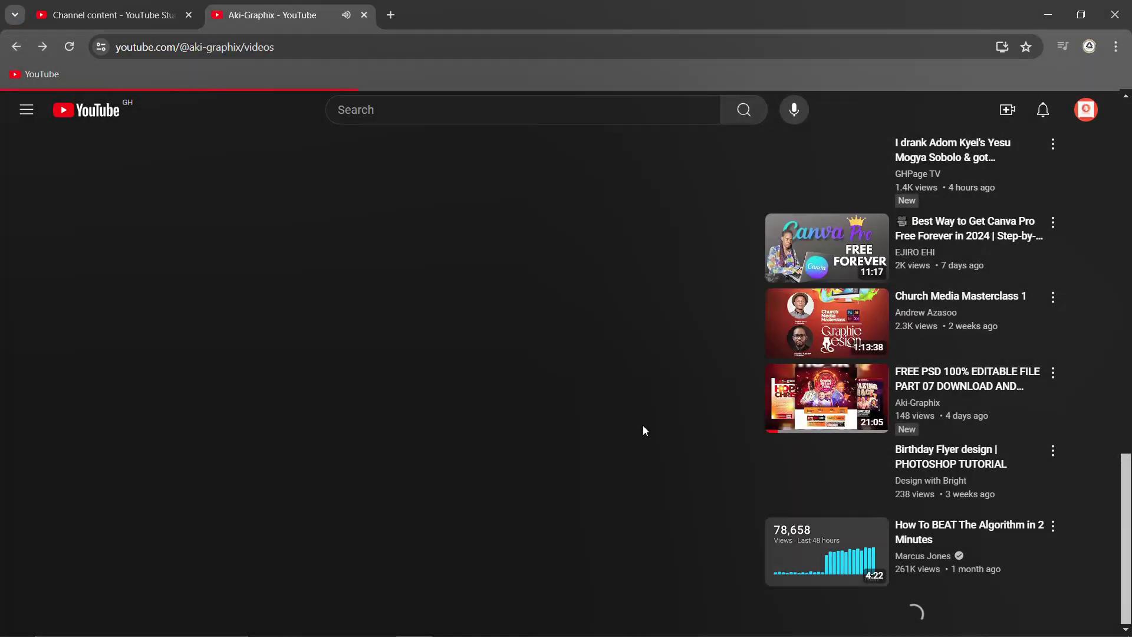
scroll(708, 354, down, 5)
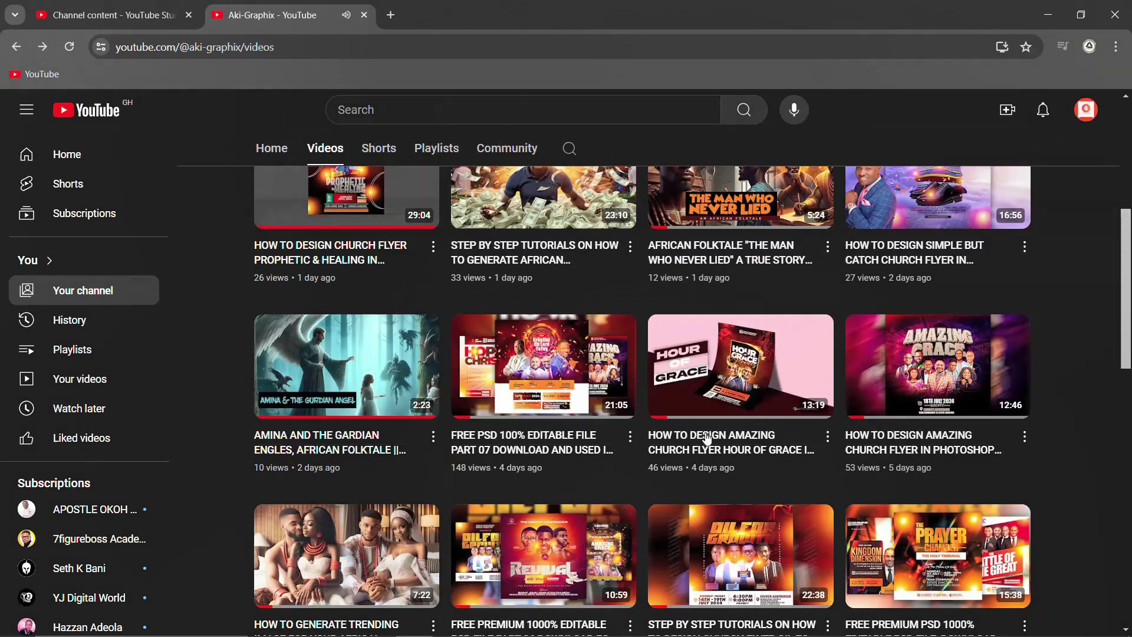
scroll(887, 400, down, 8)
scroll(887, 397, down, 7)
scroll(887, 397, down, 1)
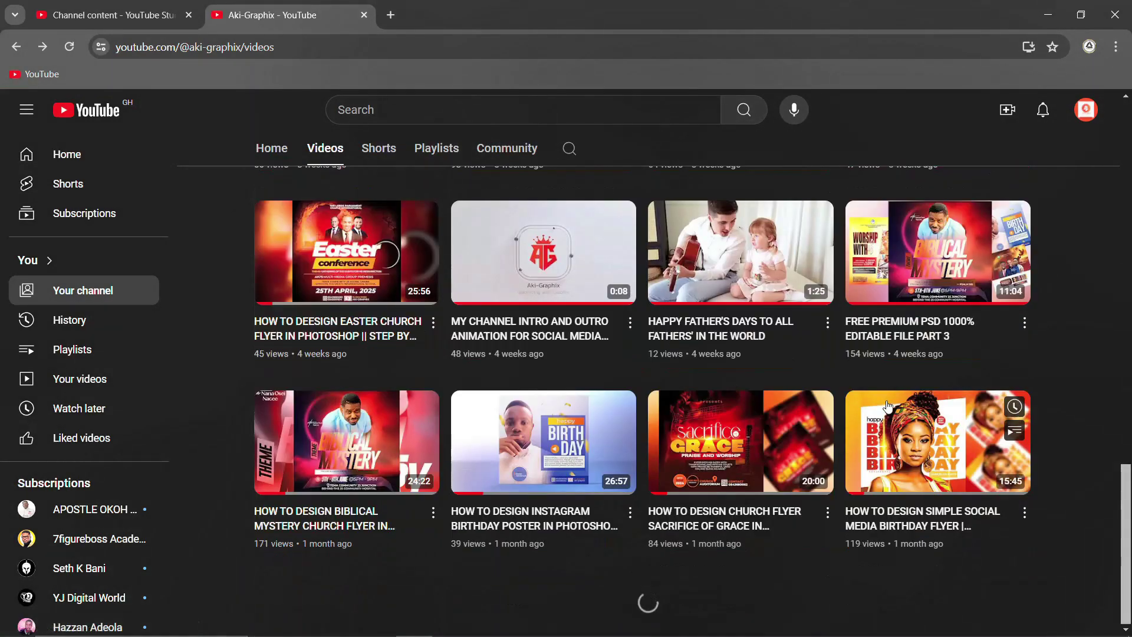
scroll(670, 404, up, 2)
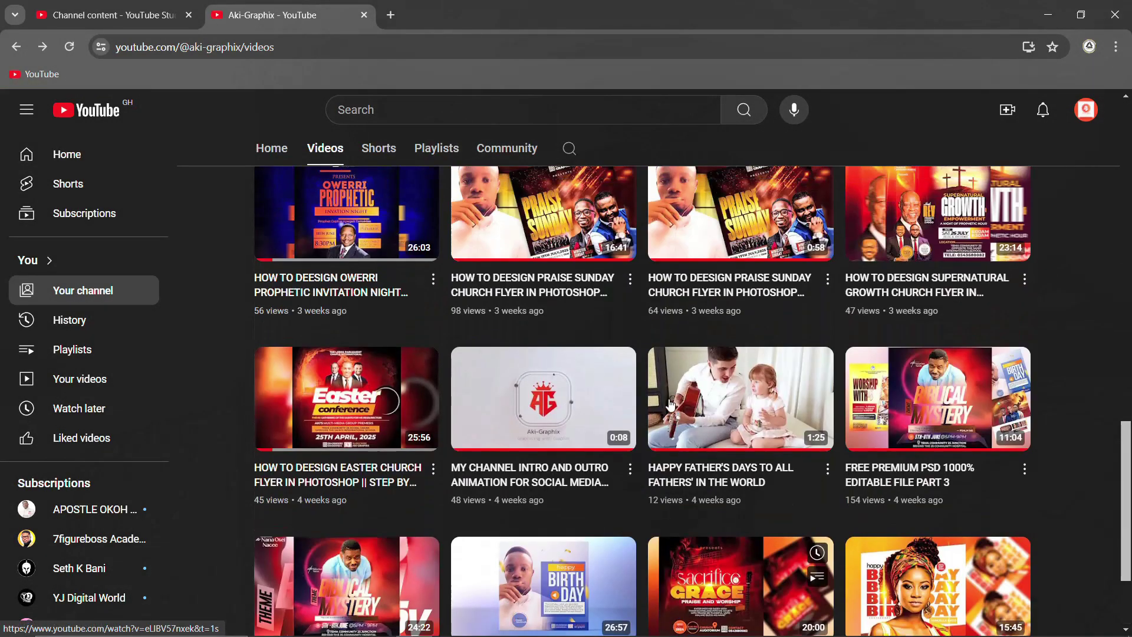
scroll(670, 404, down, 2)
scroll(670, 404, down, 3)
scroll(669, 404, down, 3)
scroll(669, 398, down, 5)
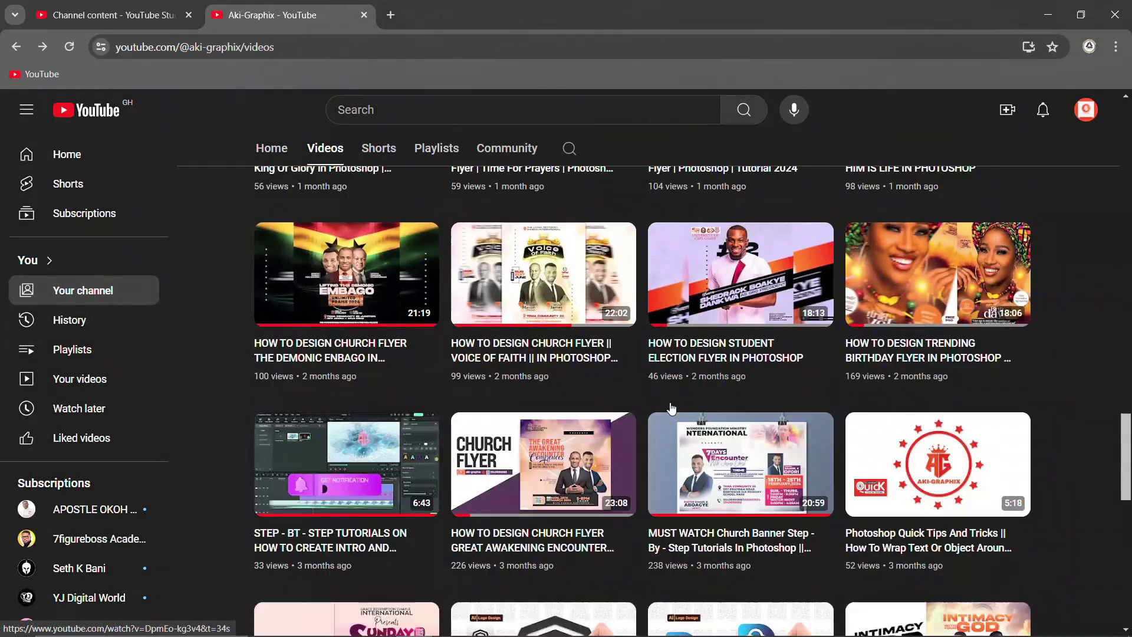
scroll(669, 399, down, 3)
scroll(669, 401, down, 2)
scroll(670, 407, down, 4)
scroll(671, 408, down, 3)
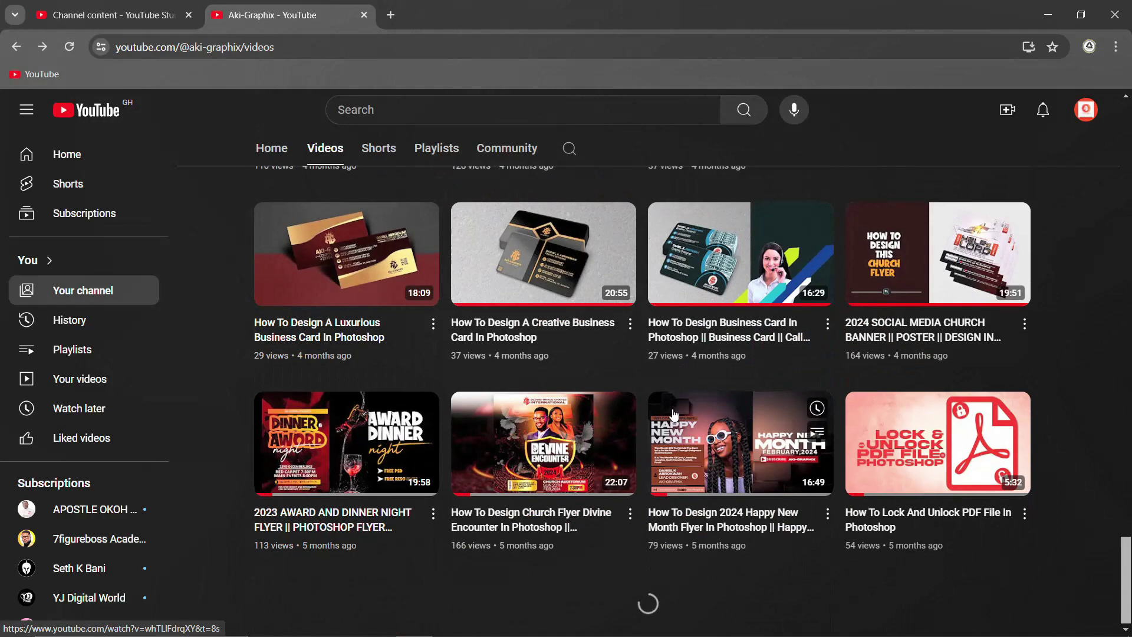
scroll(675, 414, up, 1)
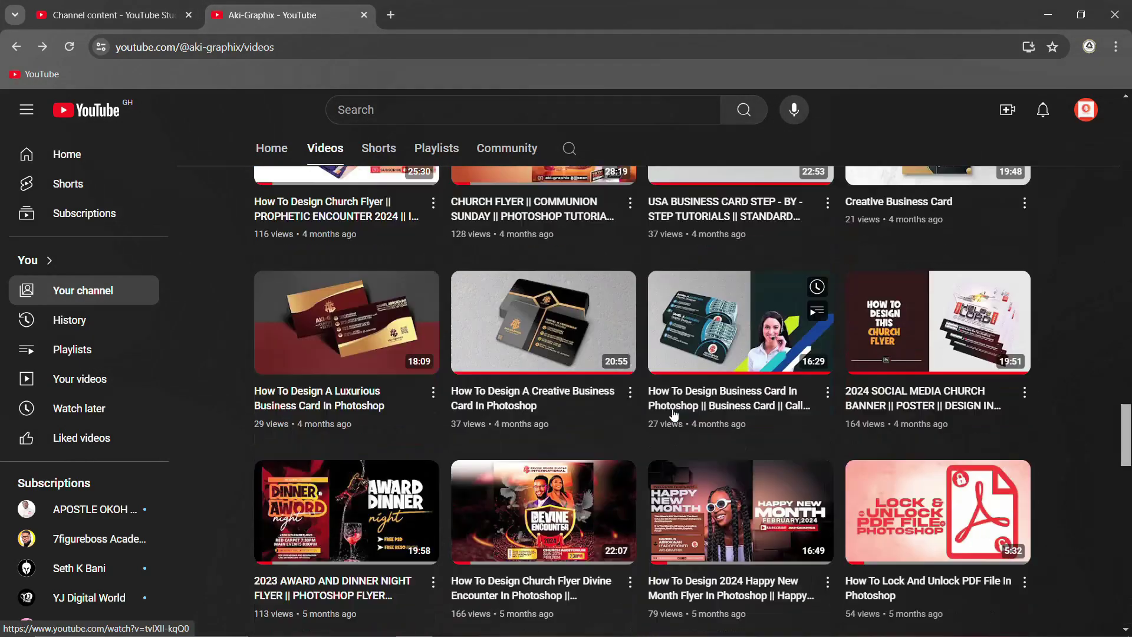
scroll(674, 415, down, 6)
scroll(674, 415, down, 3)
scroll(674, 415, down, 5)
scroll(674, 414, down, 4)
scroll(674, 416, down, 1)
scroll(674, 415, down, 1)
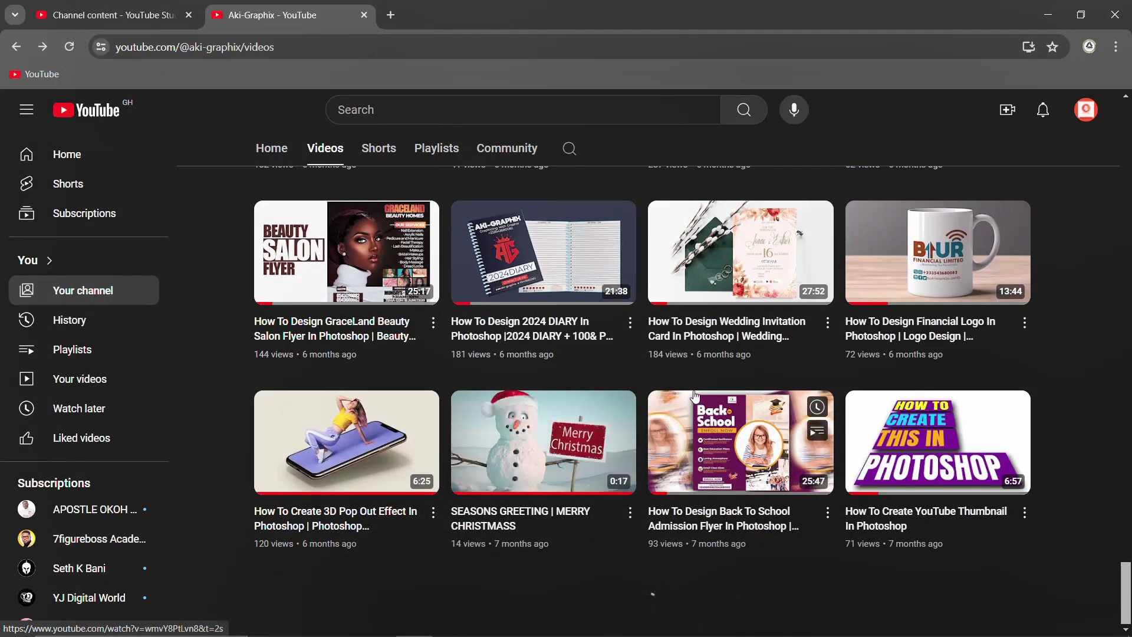
scroll(408, 414, up, 2)
scroll(530, 410, down, 4)
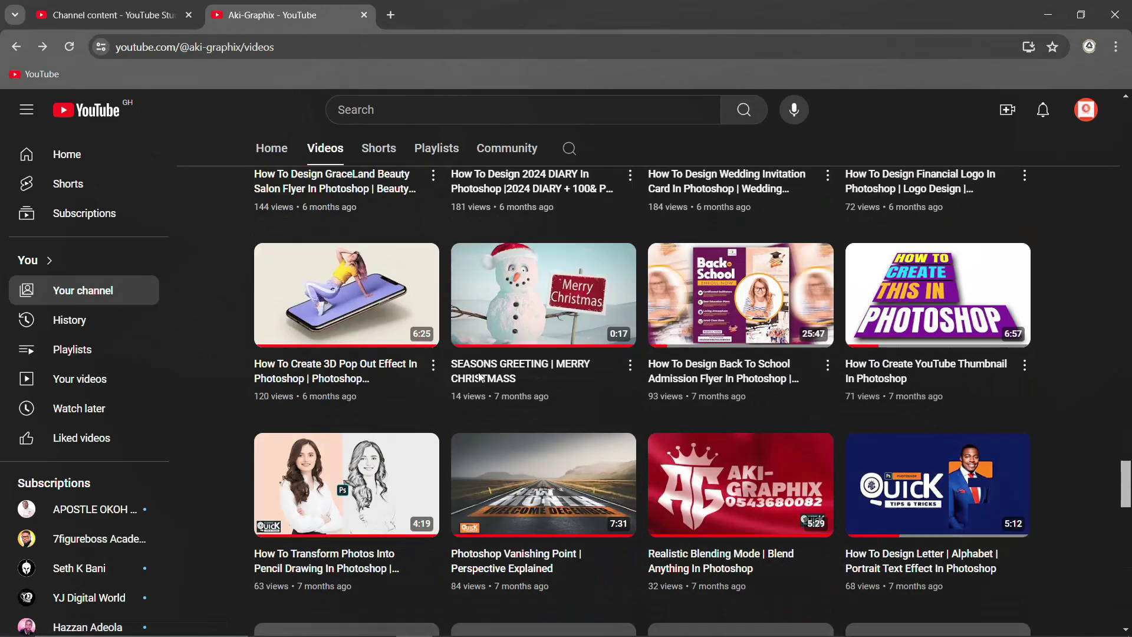
scroll(649, 404, down, 3)
scroll(732, 401, down, 2)
scroll(732, 400, down, 1)
scroll(589, 431, down, 4)
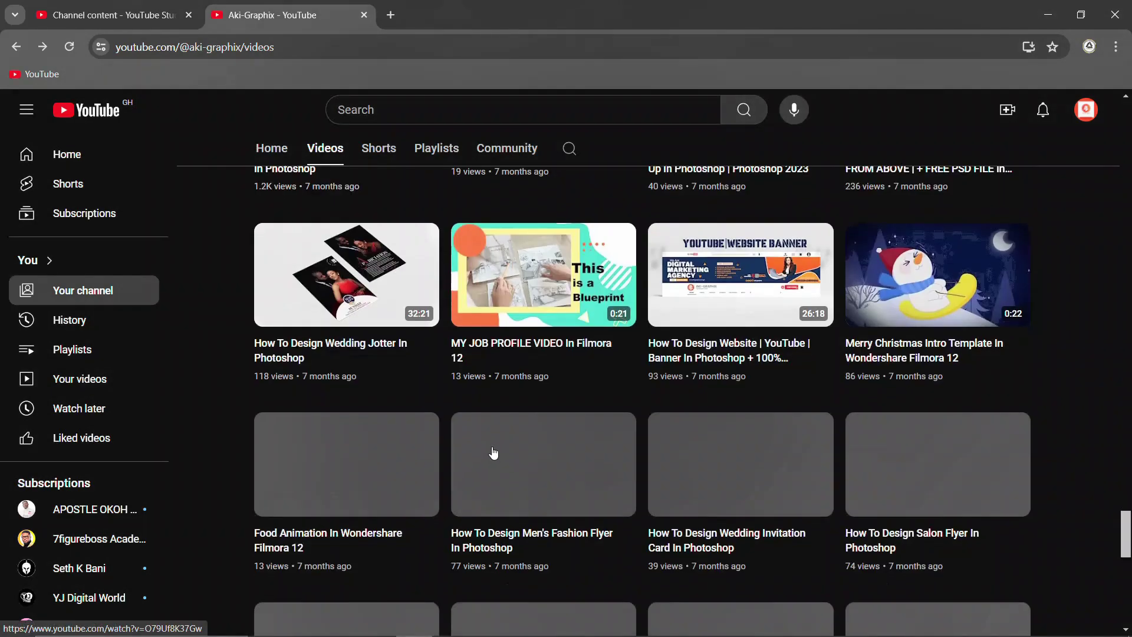
scroll(545, 402, down, 2)
scroll(545, 402, down, 5)
scroll(625, 372, down, 3)
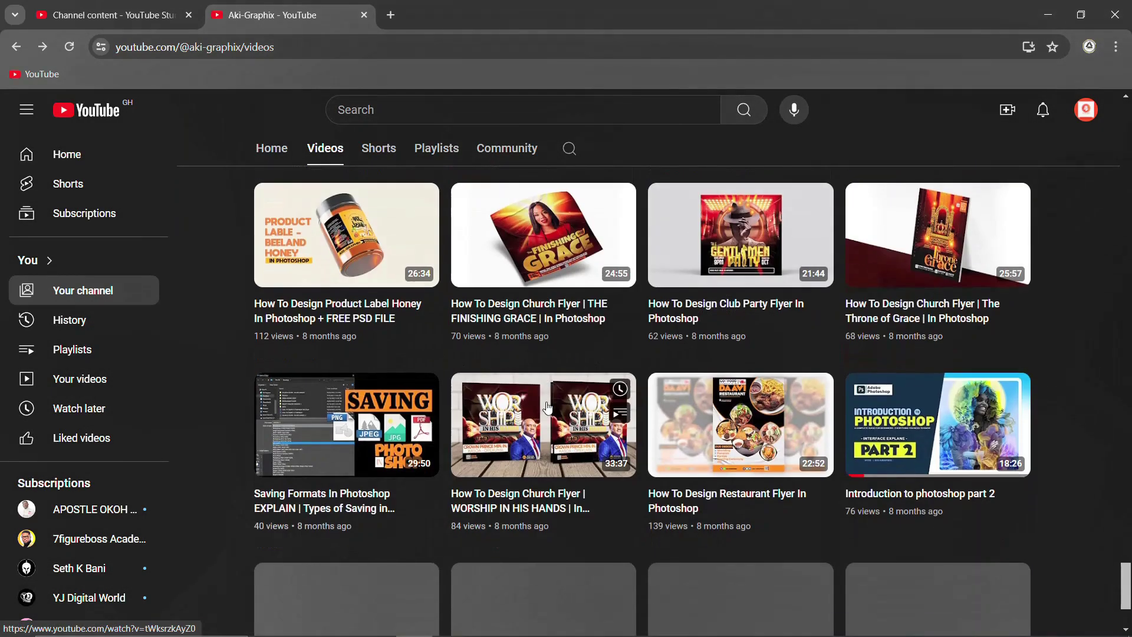
scroll(707, 344, down, 3)
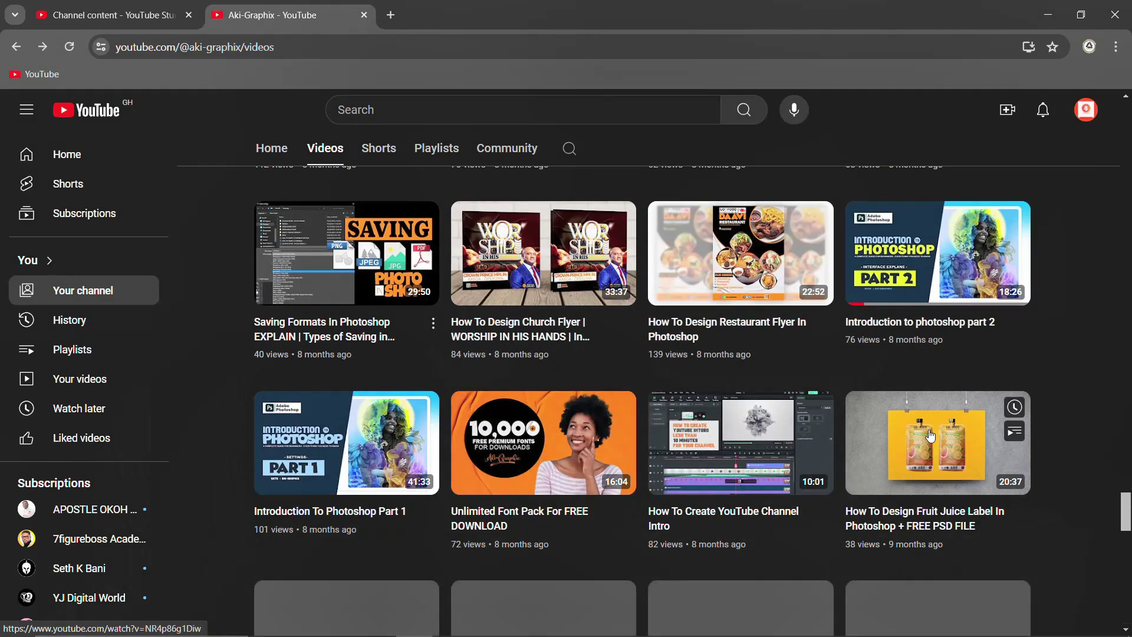
scroll(512, 379, down, 5)
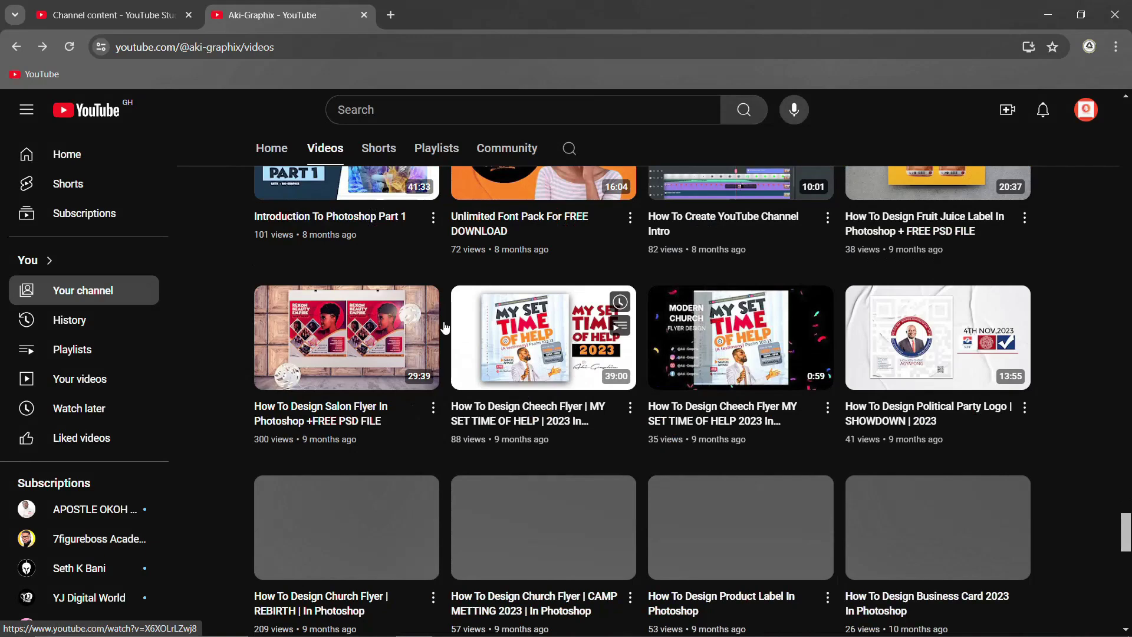
scroll(617, 384, down, 5)
scroll(648, 410, up, 2)
scroll(649, 410, up, 2)
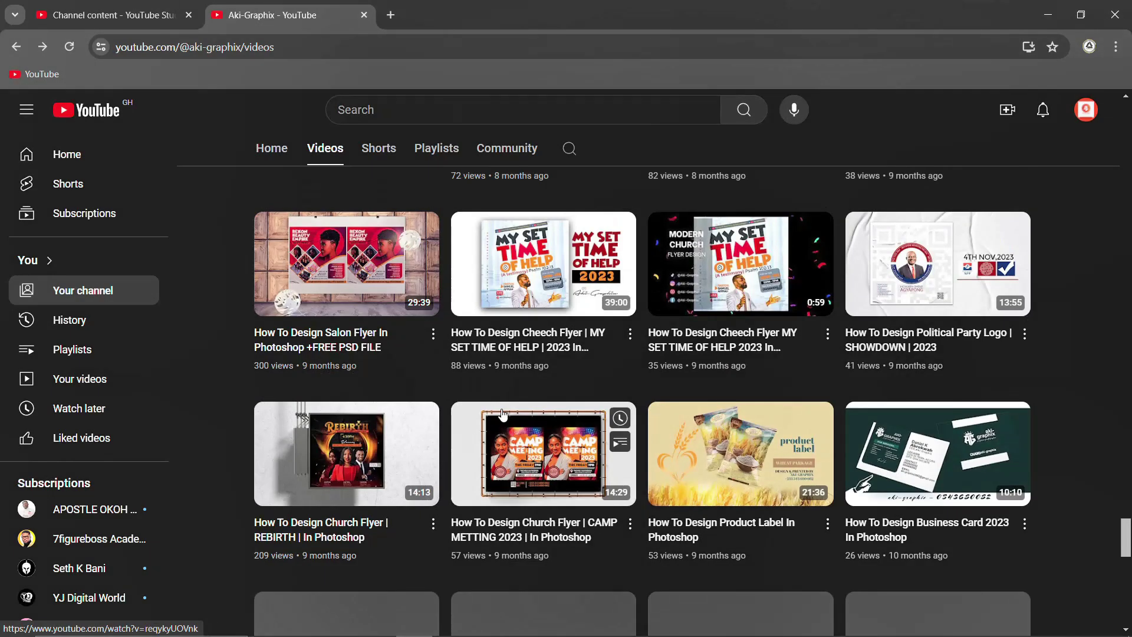
scroll(604, 407, down, 4)
scroll(608, 413, down, 2)
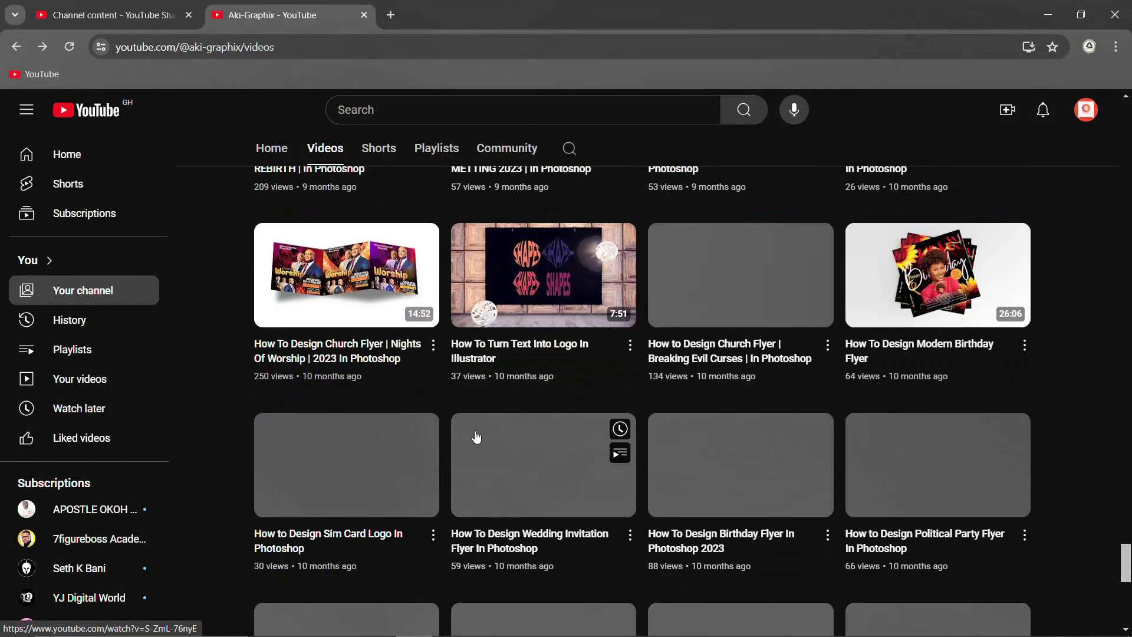
scroll(477, 436, up, 8)
scroll(477, 437, up, 1)
scroll(495, 426, down, 5)
scroll(858, 416, down, 5)
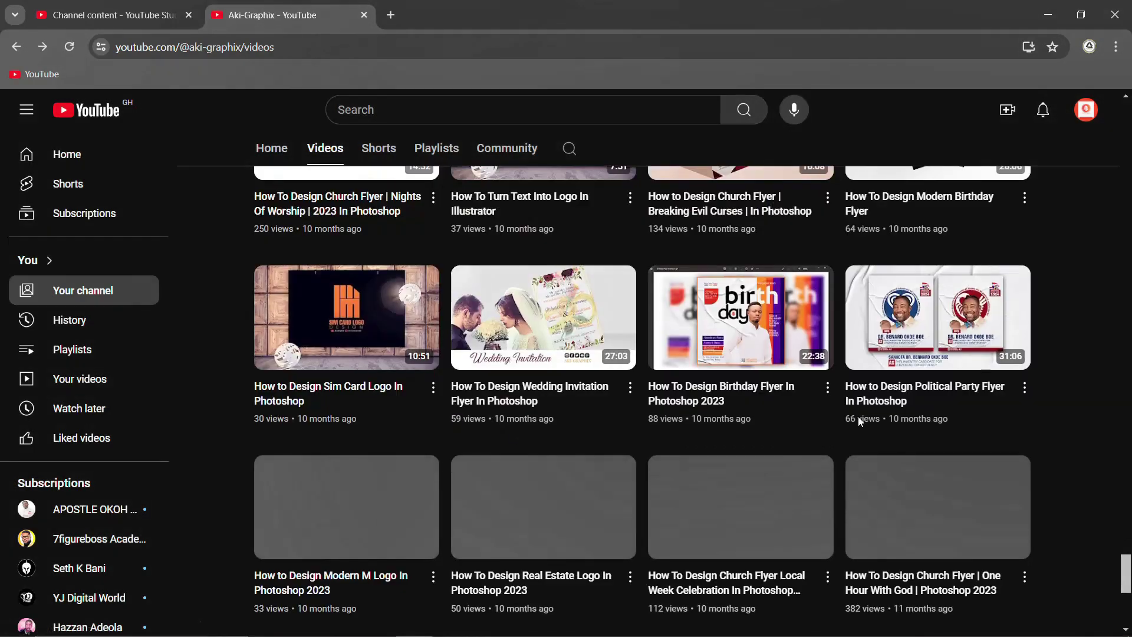
scroll(620, 361, down, 5)
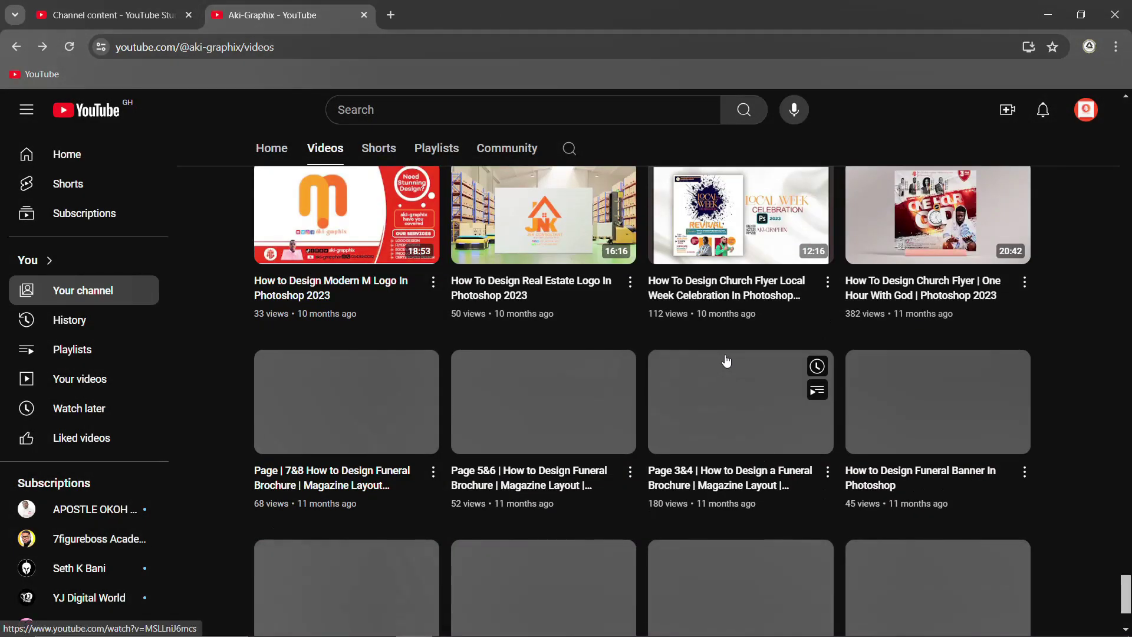
scroll(727, 361, up, 5)
scroll(1130, 519, up, 4)
mouse_move(1129, 546)
mouse_down()
mouse_move(1128, 160)
mouse_move(1060, 110)
mouse_up()
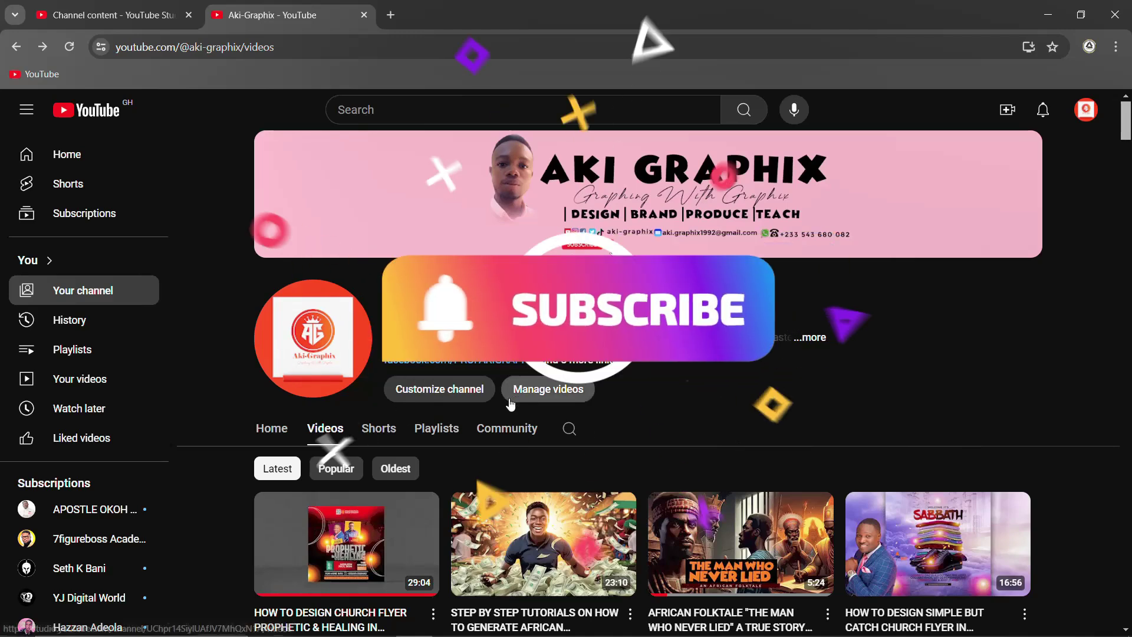
Step: Scroll through the Home page sections below the featured Biblical Mystery tutorial, then return to the top
scroll(739, 444, down, 5)
scroll(475, 374, up, 5)
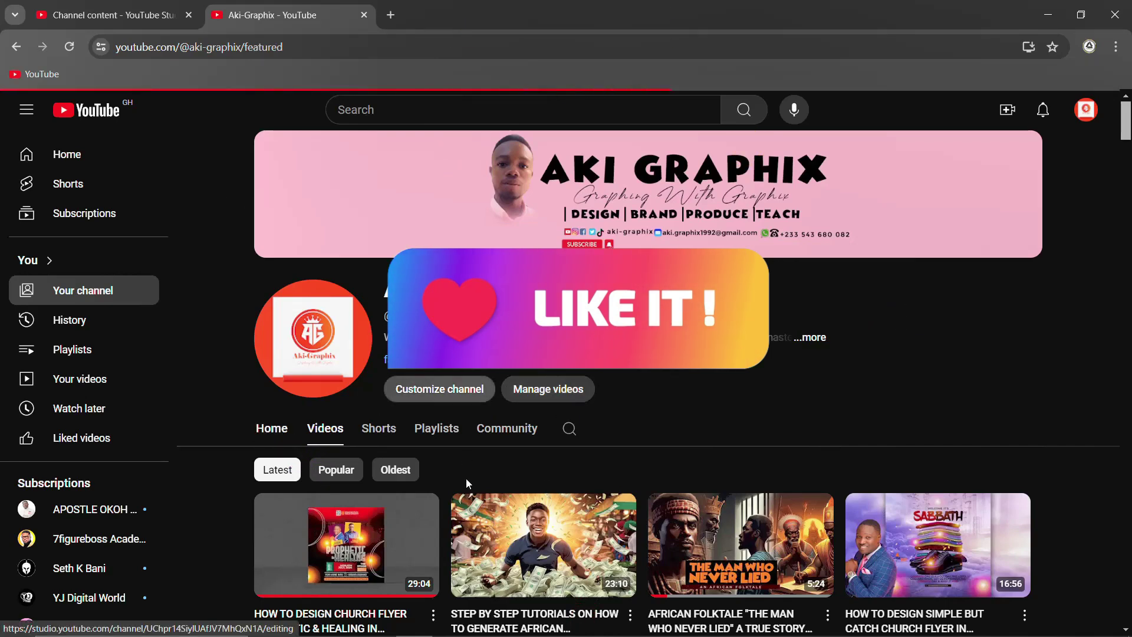
scroll(567, 437, down, 5)
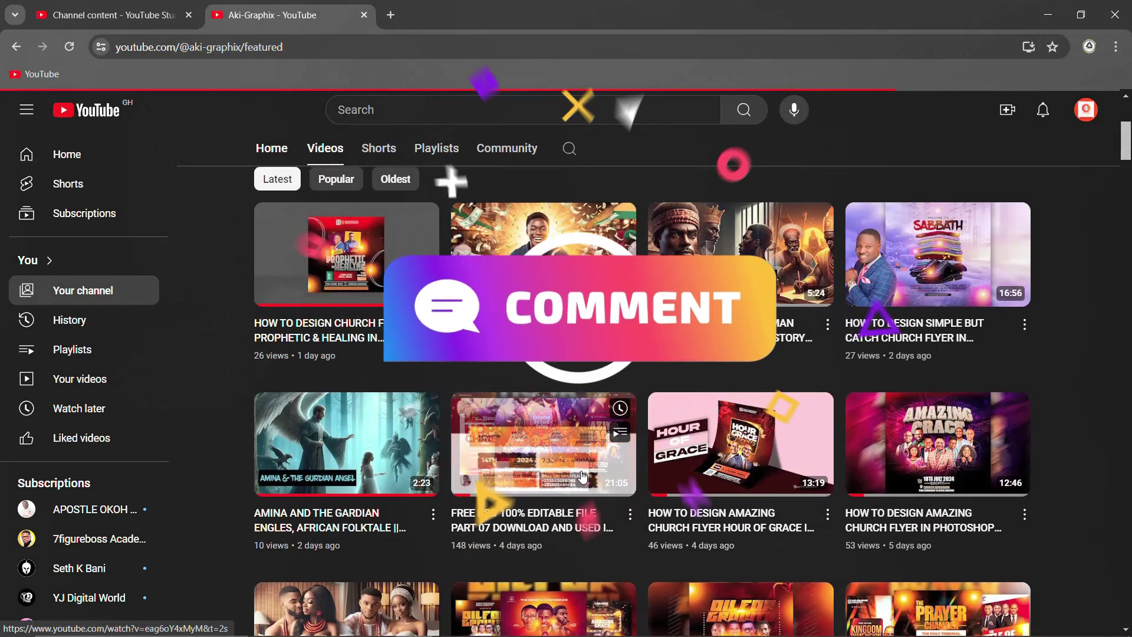
scroll(582, 476, up, 5)
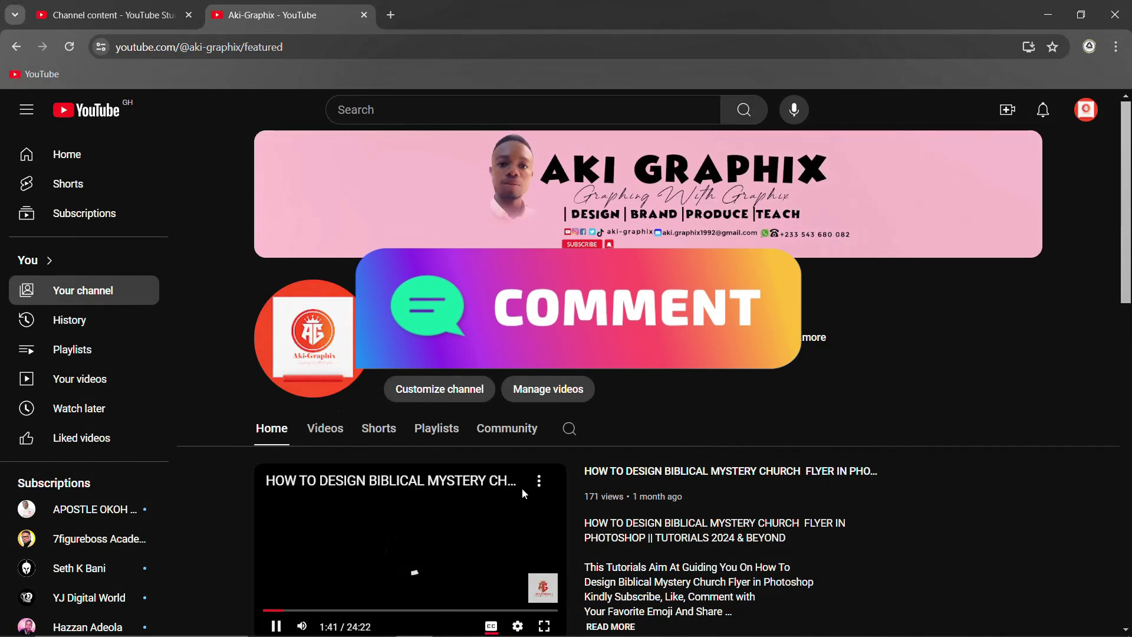
scroll(523, 493, down, 5)
scroll(470, 316, up, 2)
scroll(467, 399, down, 2)
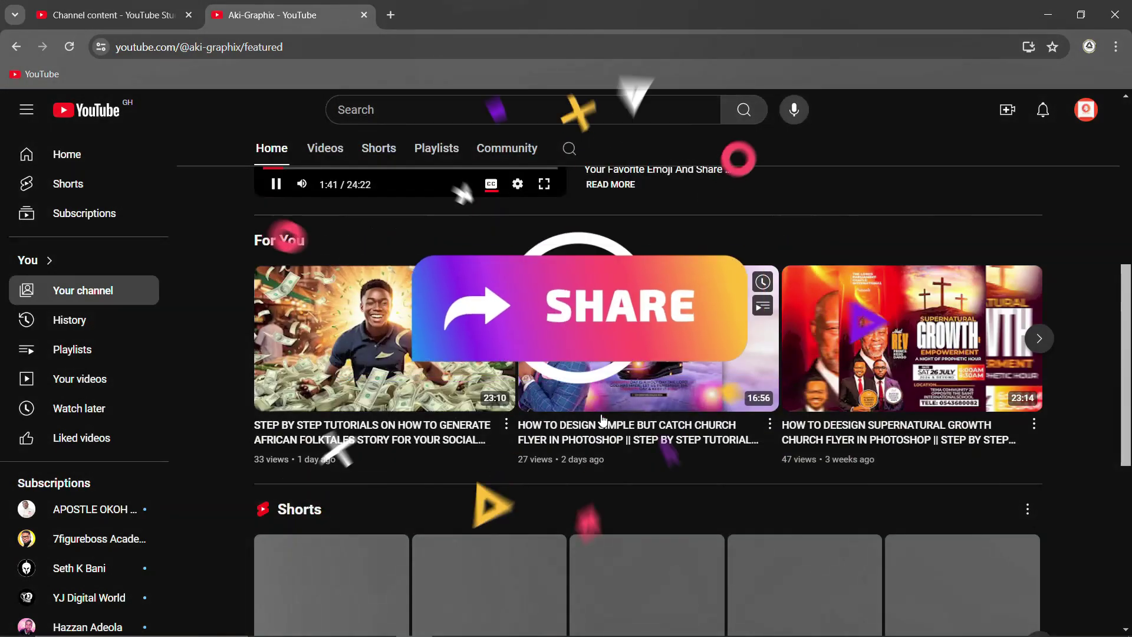
scroll(692, 441, down, 3)
scroll(691, 441, down, 4)
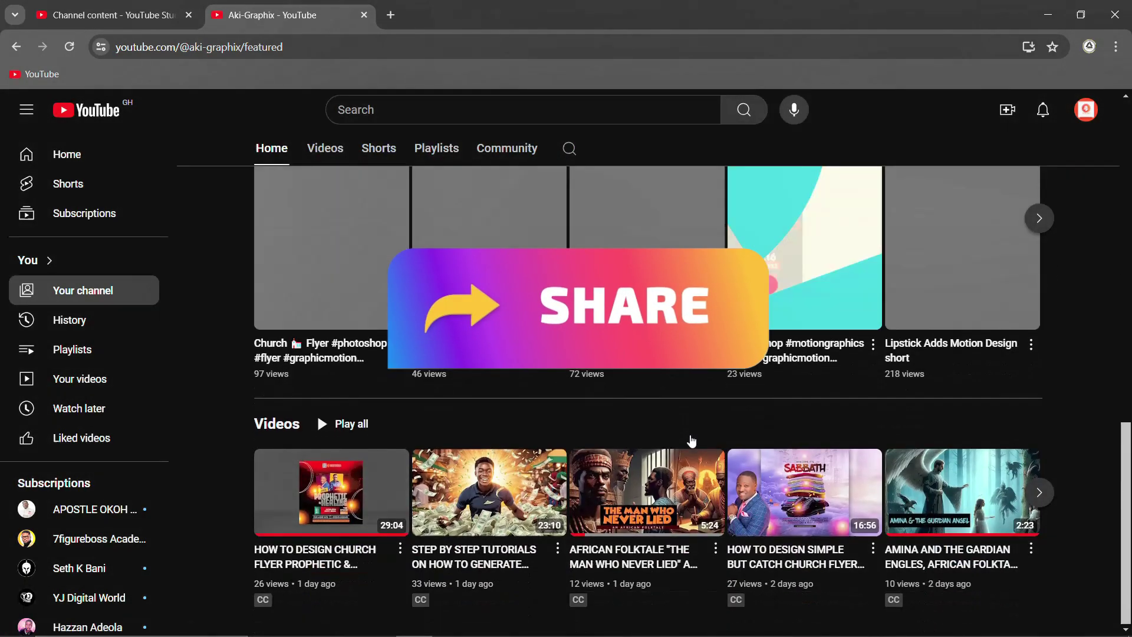
scroll(692, 441, up, 2)
scroll(691, 441, up, 3)
scroll(692, 441, up, 5)
scroll(424, 330, up, 2)
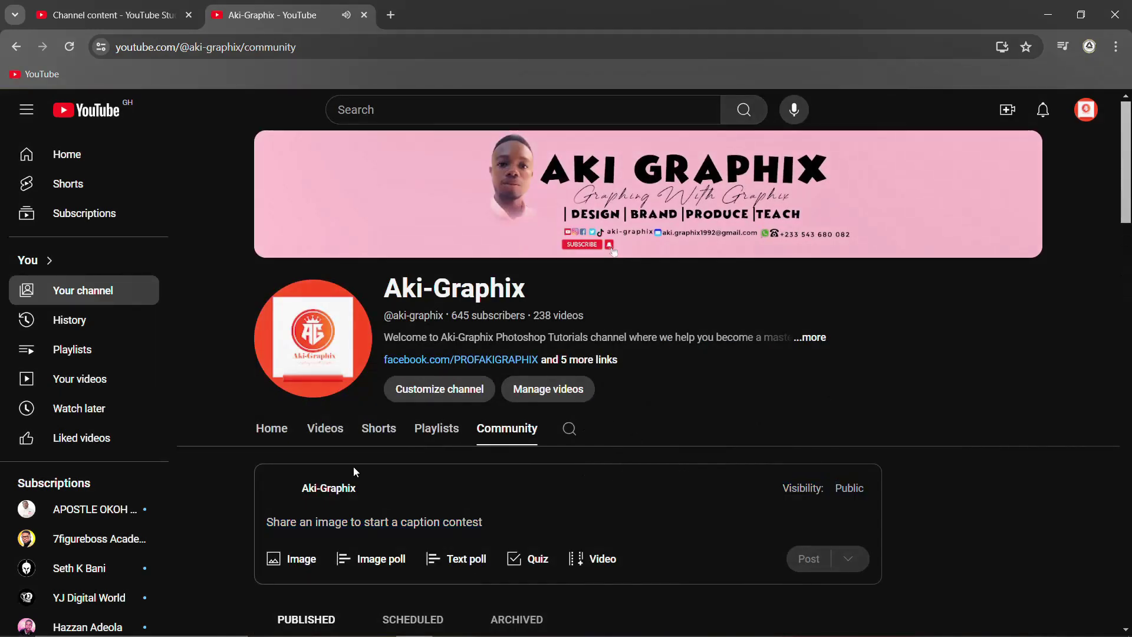
Step: Scroll down through the channel's Community church flyer posts
scroll(413, 463, down, 4)
scroll(528, 434, up, 3)
scroll(528, 434, down, 4)
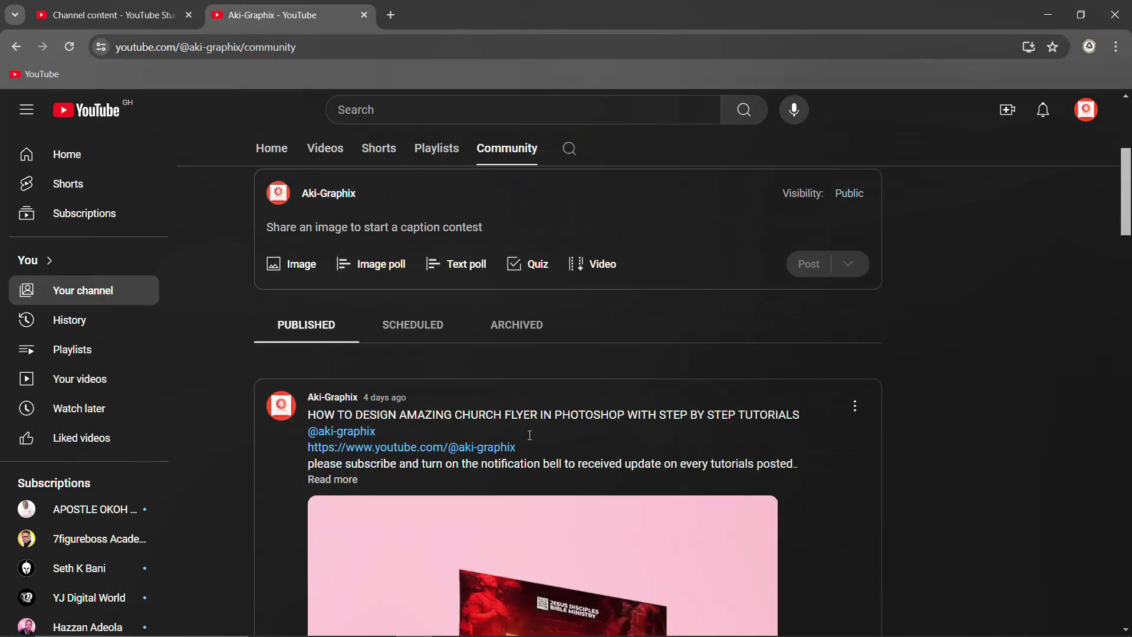
scroll(529, 436, down, 3)
scroll(530, 435, down, 3)
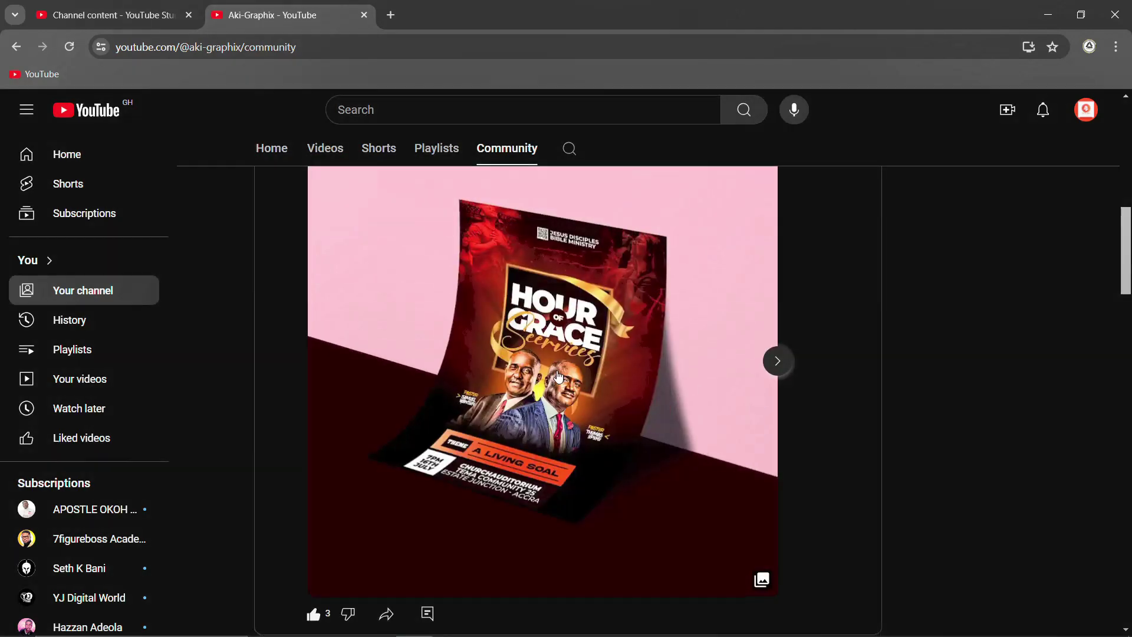
scroll(559, 377, down, 5)
scroll(603, 372, down, 6)
scroll(560, 401, down, 4)
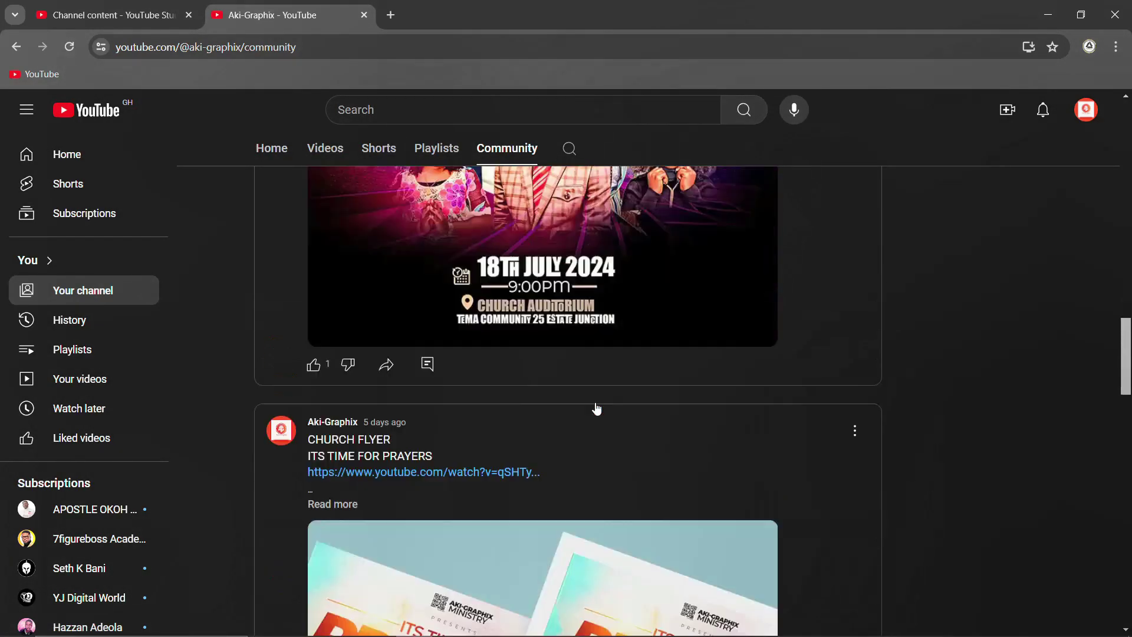
scroll(596, 409, down, 7)
scroll(608, 419, down, 6)
scroll(614, 428, down, 6)
scroll(616, 427, down, 6)
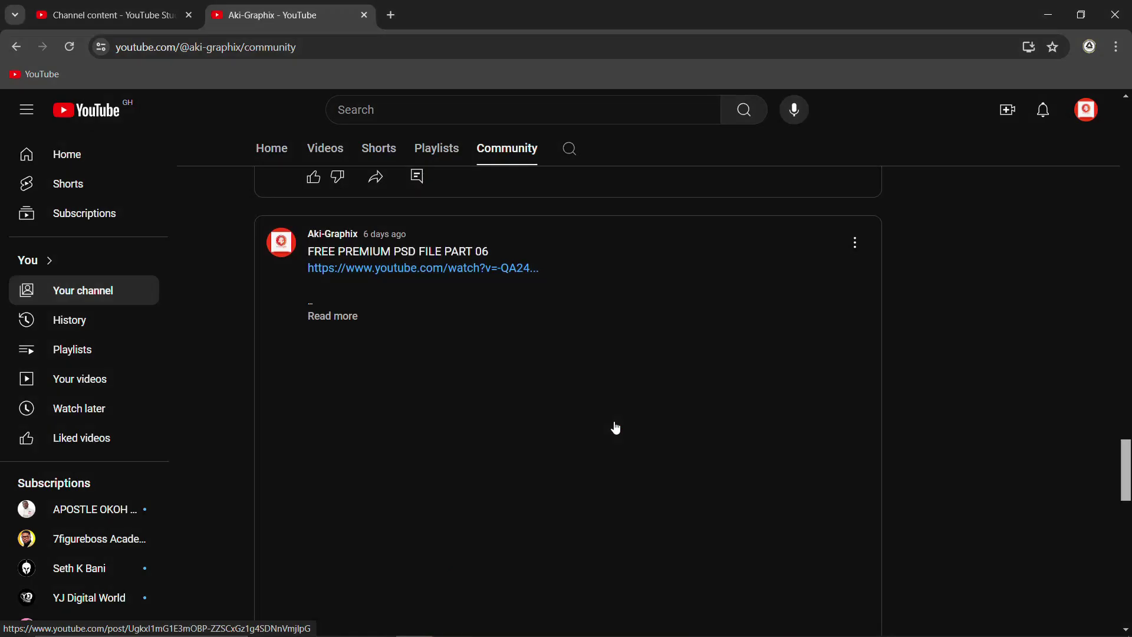
scroll(616, 427, down, 3)
scroll(615, 427, up, 3)
scroll(615, 427, up, 4)
scroll(615, 427, down, 5)
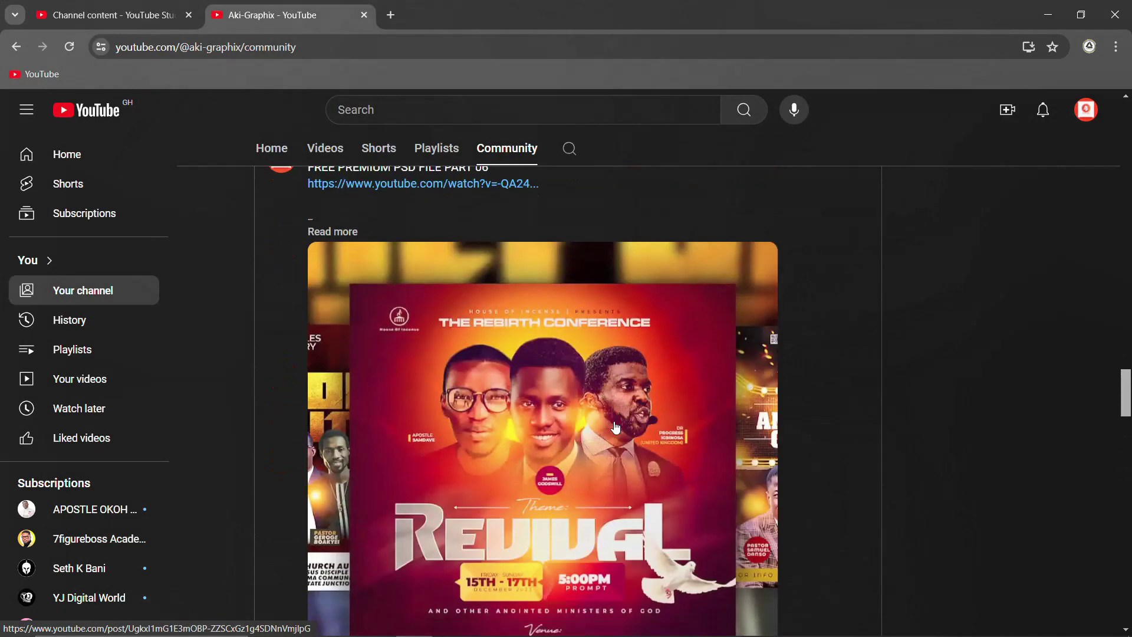
scroll(616, 427, down, 10)
scroll(615, 427, down, 7)
scroll(616, 427, down, 8)
scroll(615, 427, down, 5)
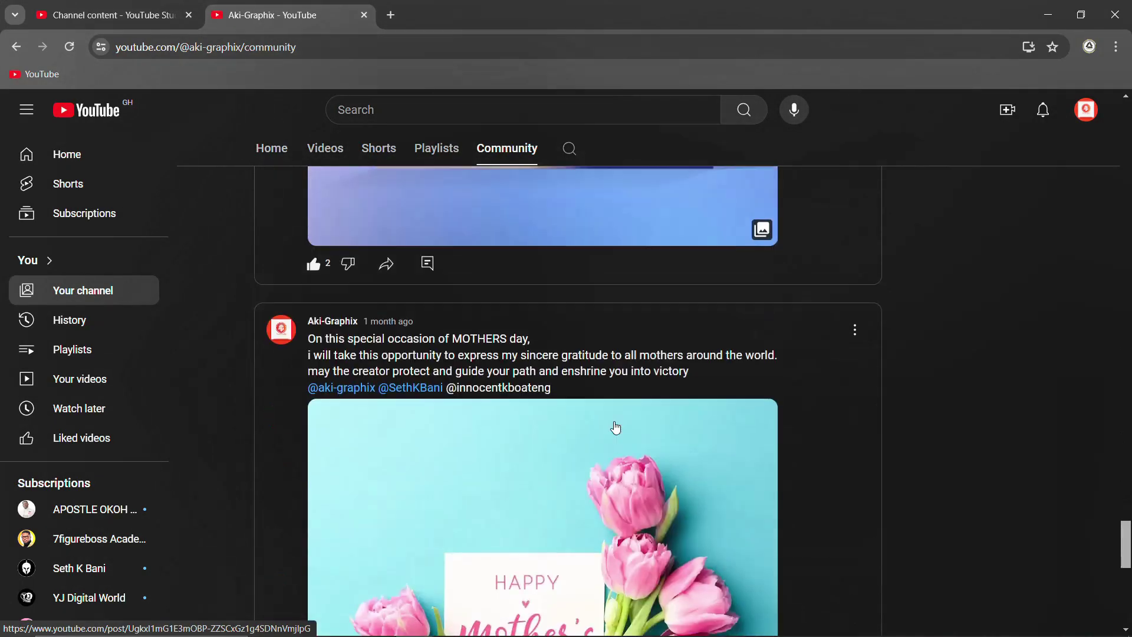
scroll(615, 427, down, 6)
scroll(616, 427, down, 4)
scroll(616, 428, down, 8)
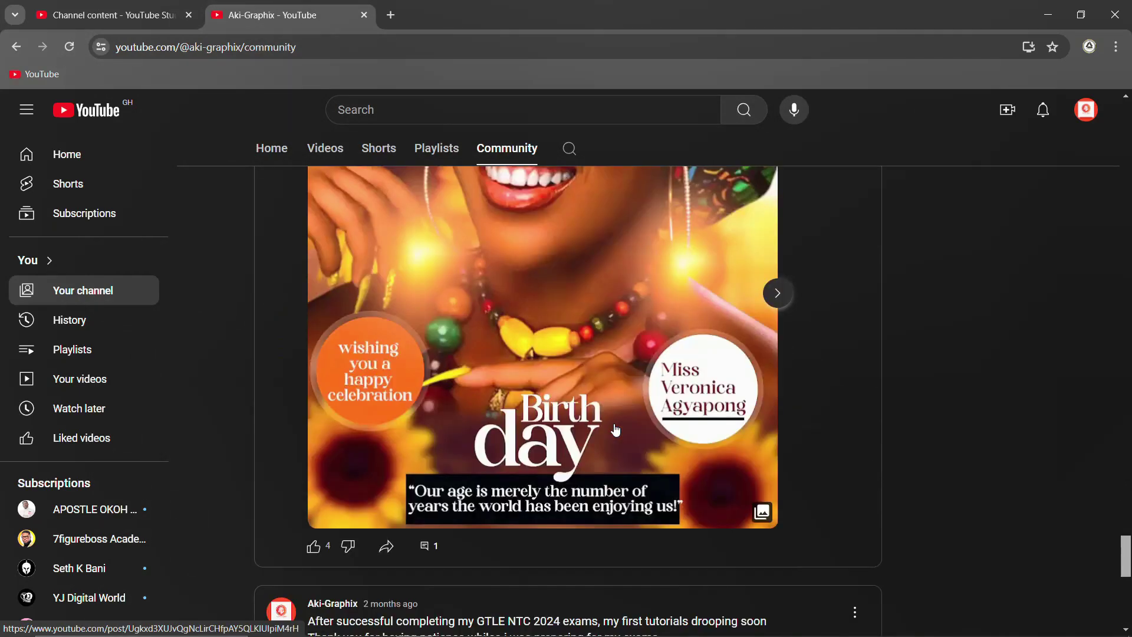
scroll(616, 430, down, 9)
scroll(616, 430, down, 5)
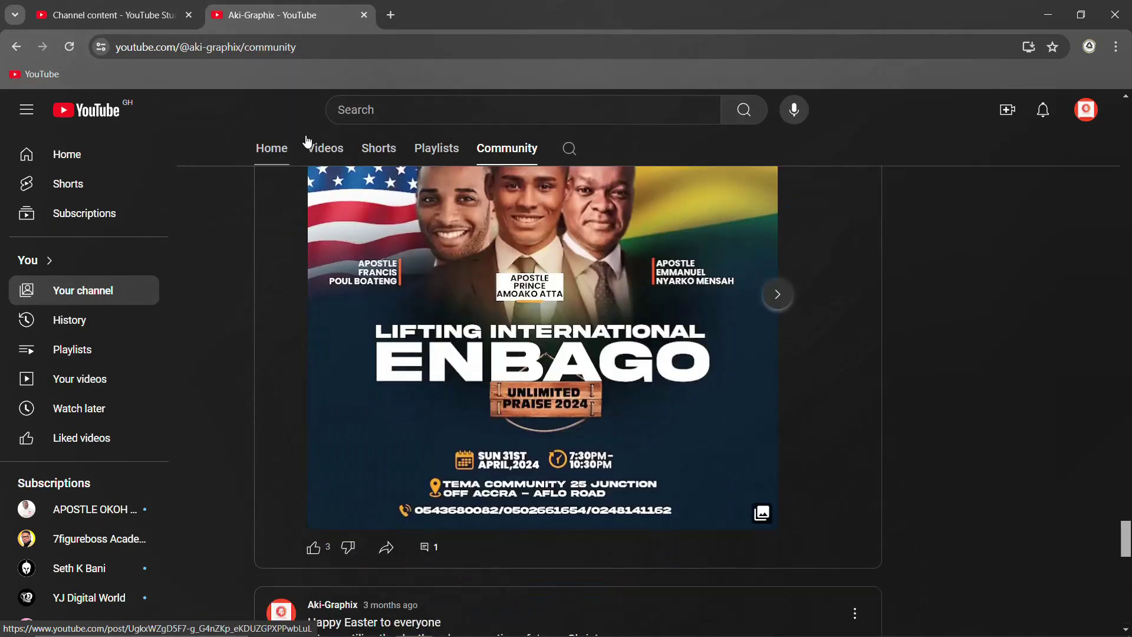
scroll(513, 478, down, 5)
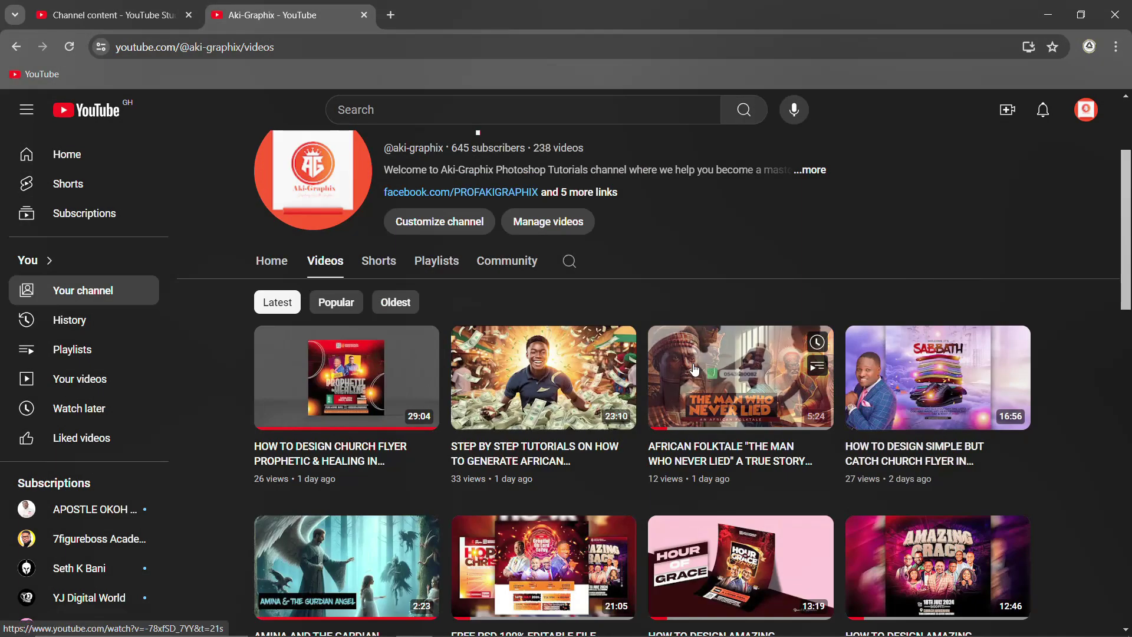
scroll(664, 383, up, 3)
Step: Open the Prophetic & Healing church flyer tutorial, pause it and expand its description
click(330, 536)
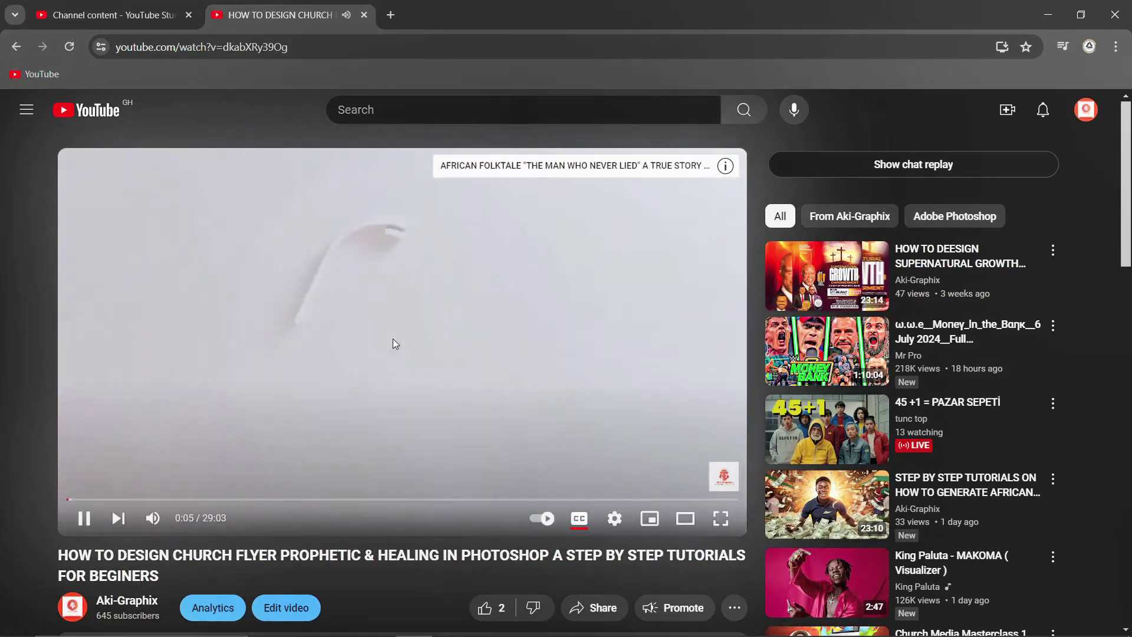
click(395, 368)
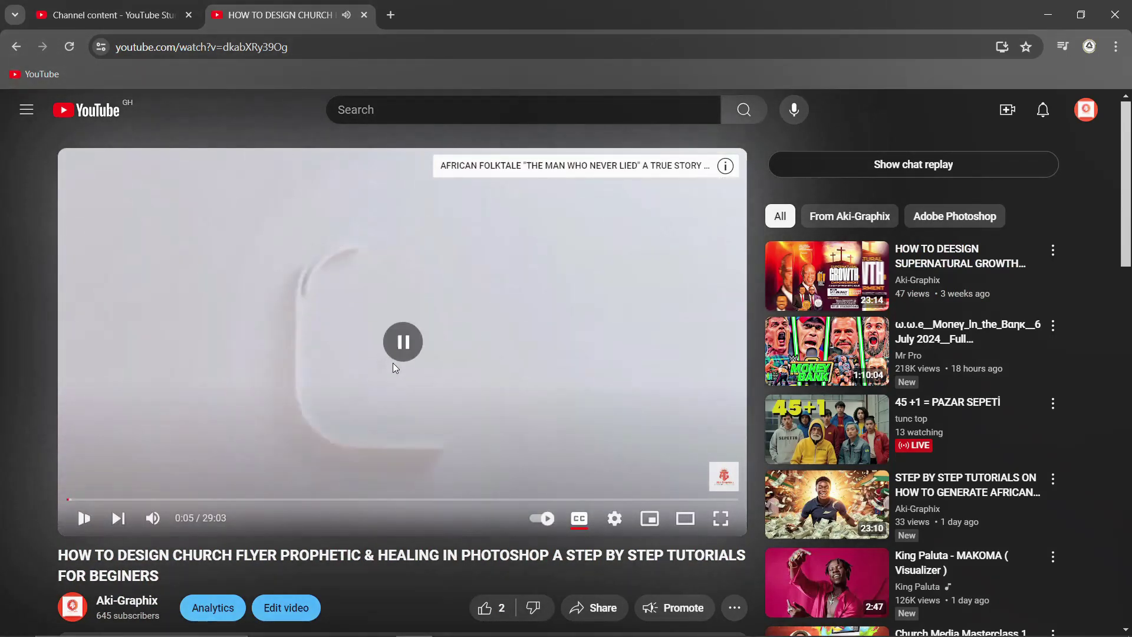
scroll(395, 367, down, 5)
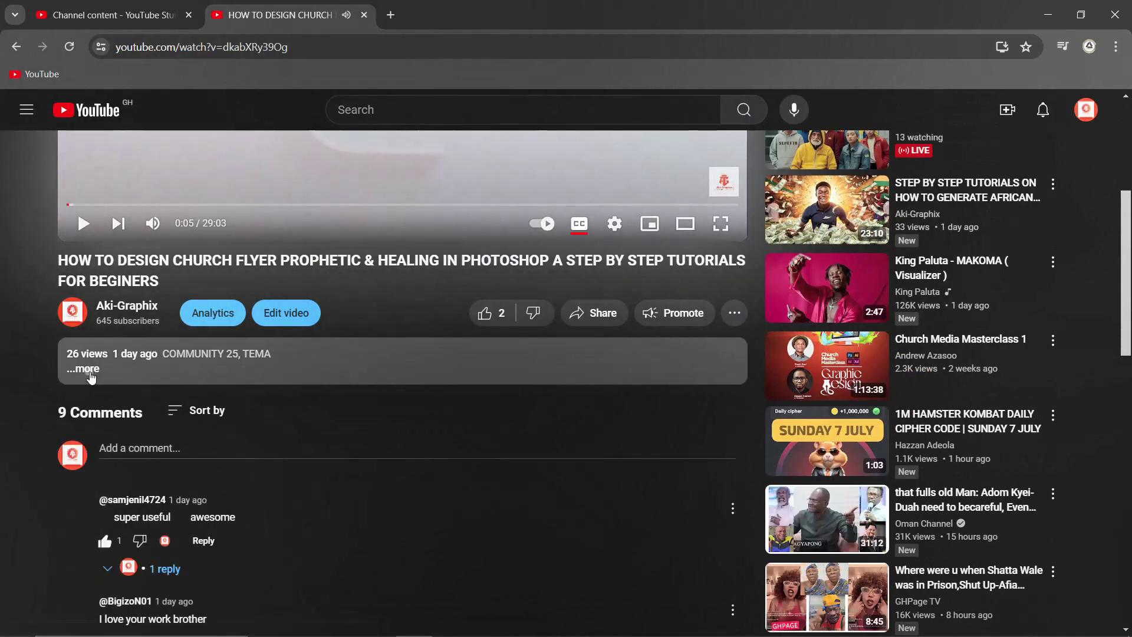
click(84, 371)
Step: Read through the Prophetic & Healing video's full description and scroll back up
scroll(291, 385, down, 5)
scroll(292, 395, down, 6)
scroll(292, 395, down, 2)
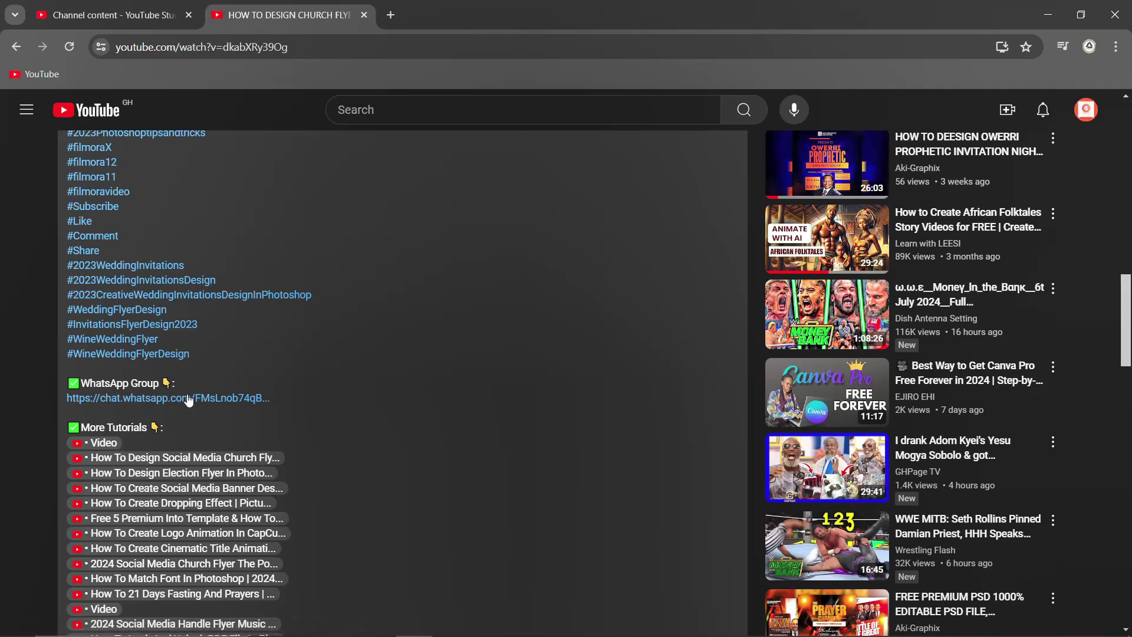
scroll(188, 392, down, 6)
scroll(187, 407, down, 6)
scroll(187, 407, down, 3)
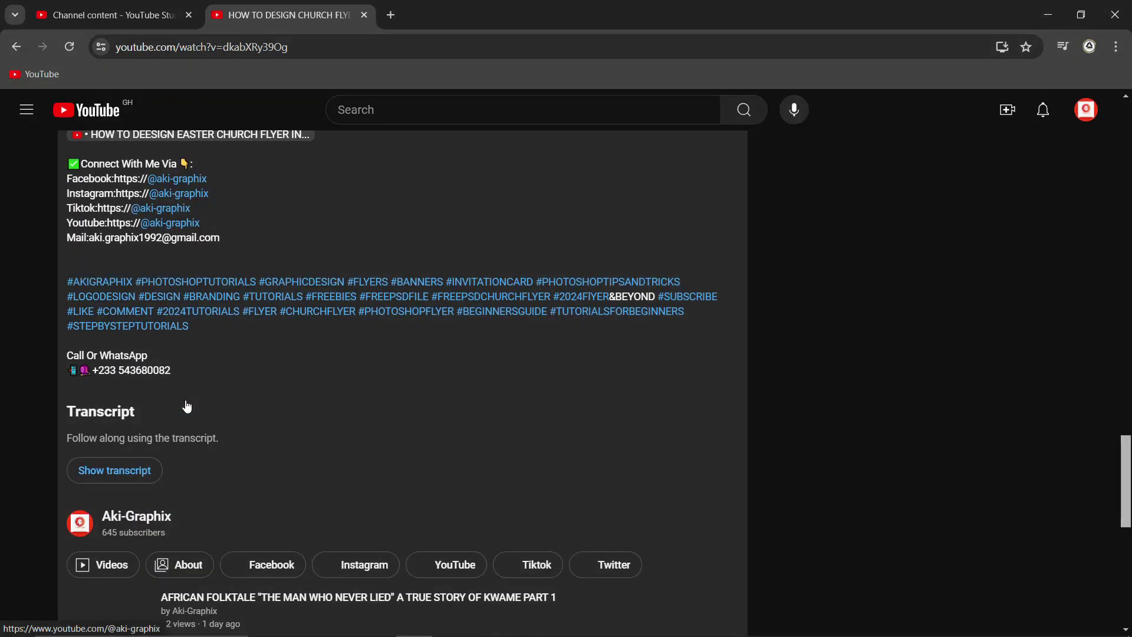
scroll(188, 407, up, 3)
scroll(187, 407, up, 5)
scroll(188, 407, up, 7)
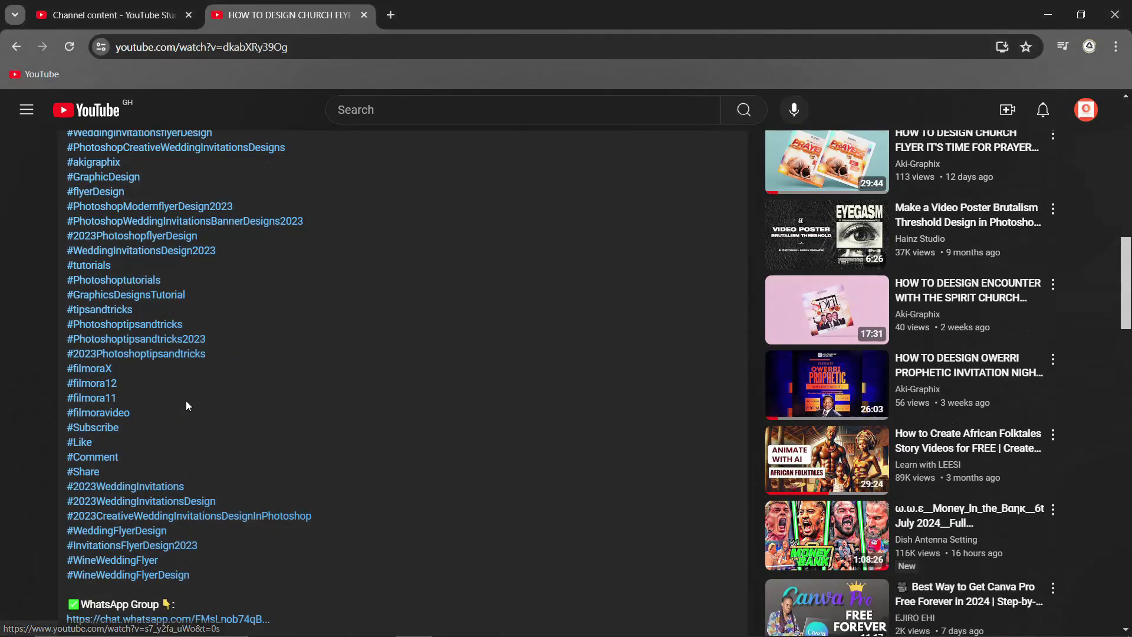
scroll(188, 407, up, 5)
scroll(188, 407, up, 5)
scroll(187, 406, up, 4)
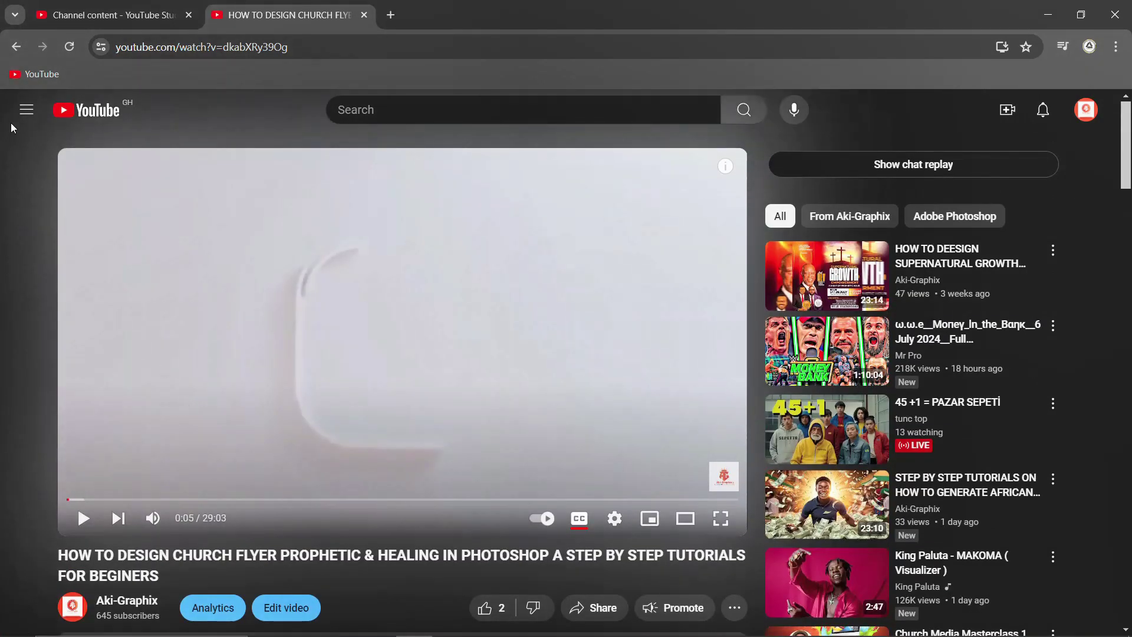
Step: Return to the channel's video list and scroll to the Part 07 video
click(14, 52)
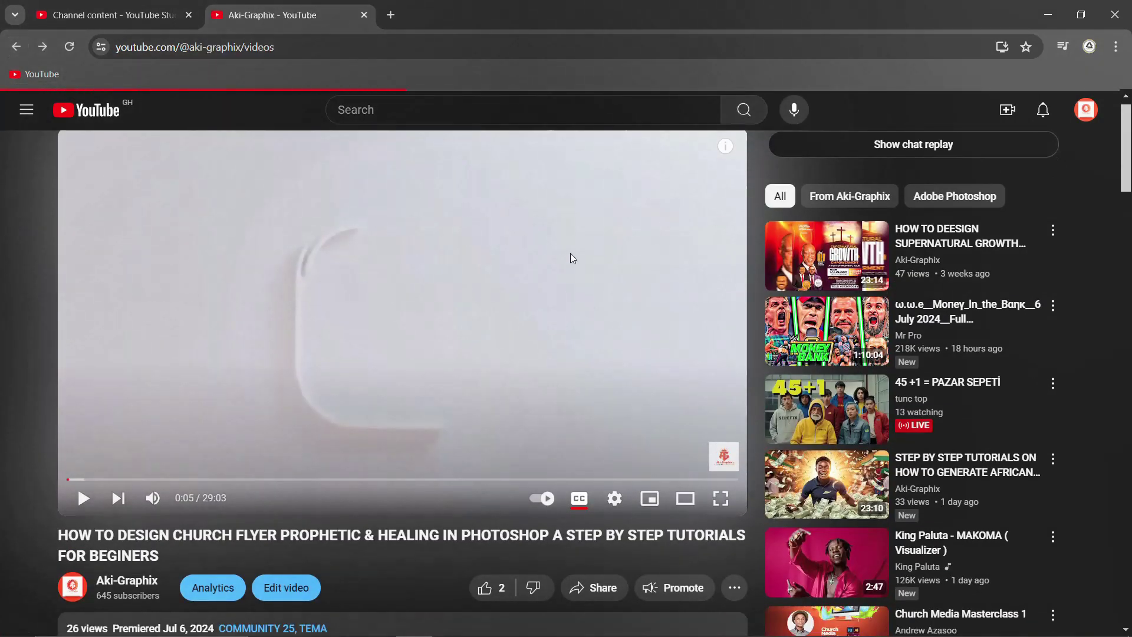
scroll(464, 468, down, 4)
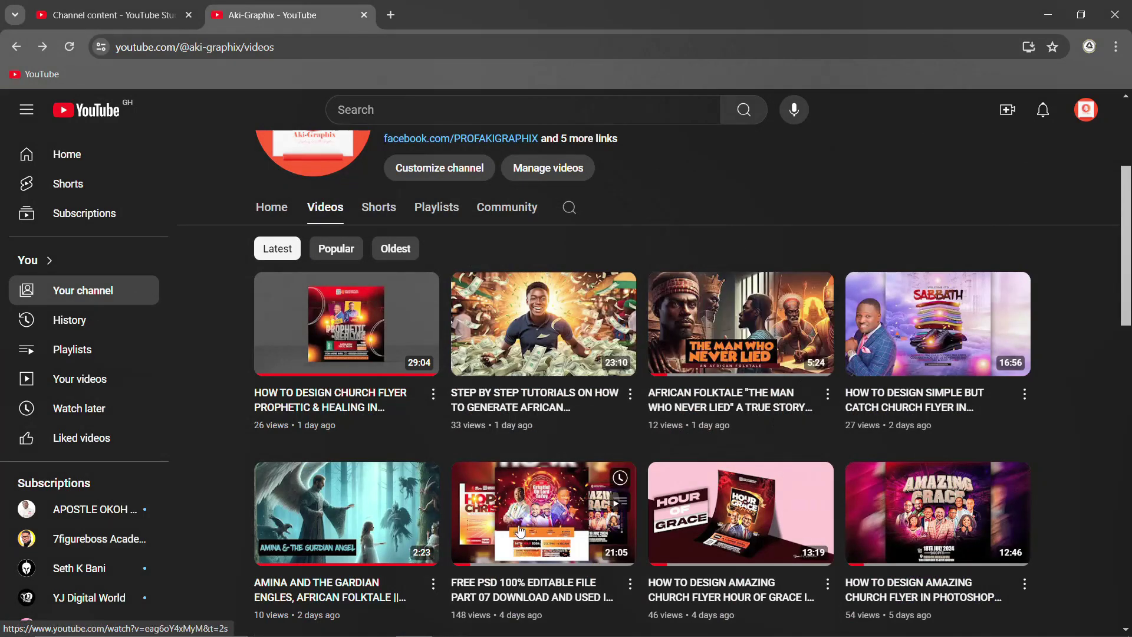
scroll(479, 444, down, 1)
Step: Open the free editable PSD Part 07 video and skip its ad
click(478, 444)
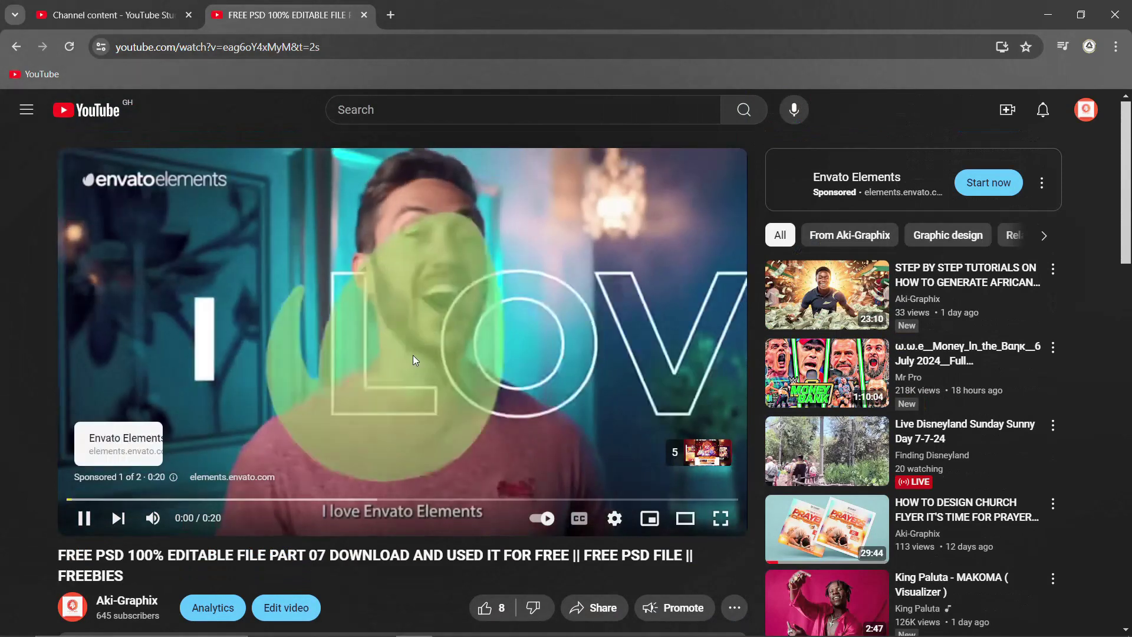
scroll(545, 341, down, 3)
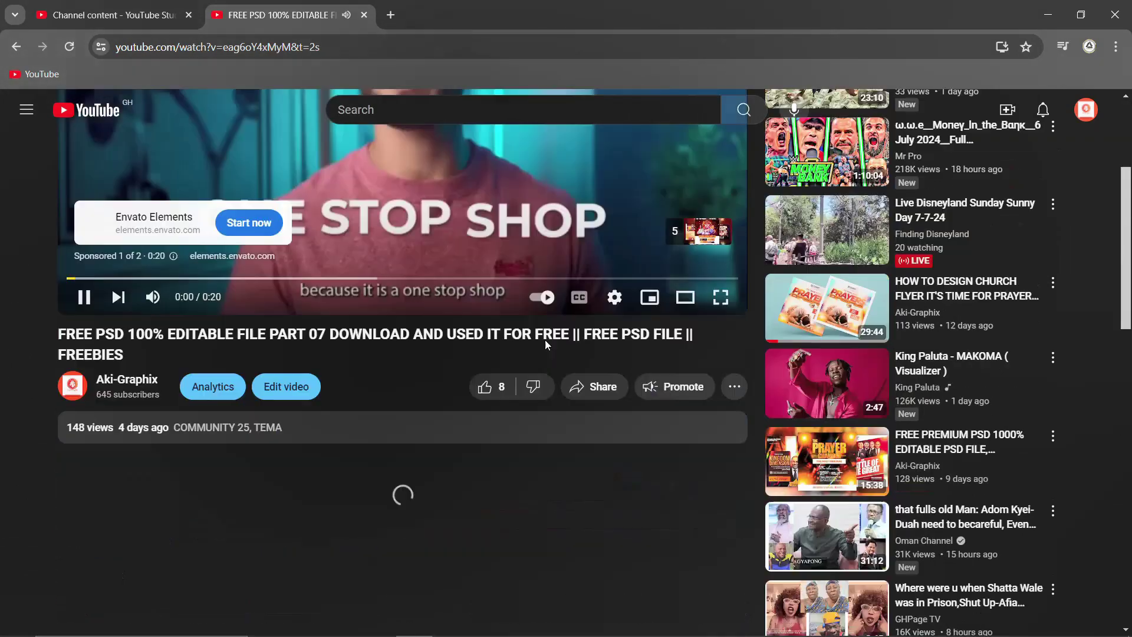
scroll(287, 504, up, 2)
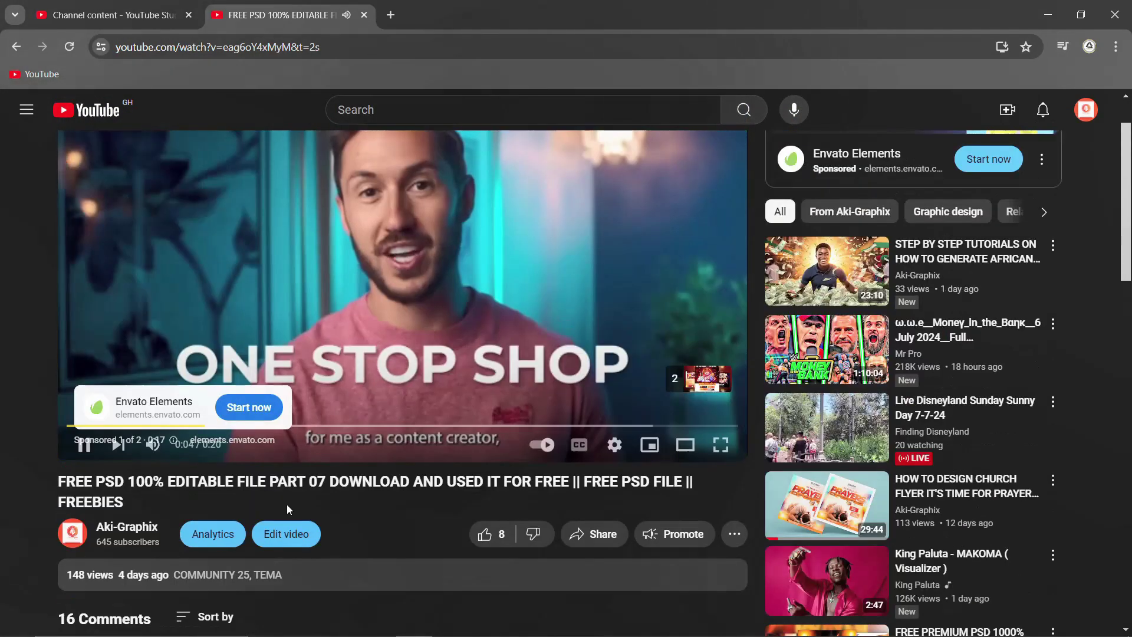
scroll(234, 518, down, 2)
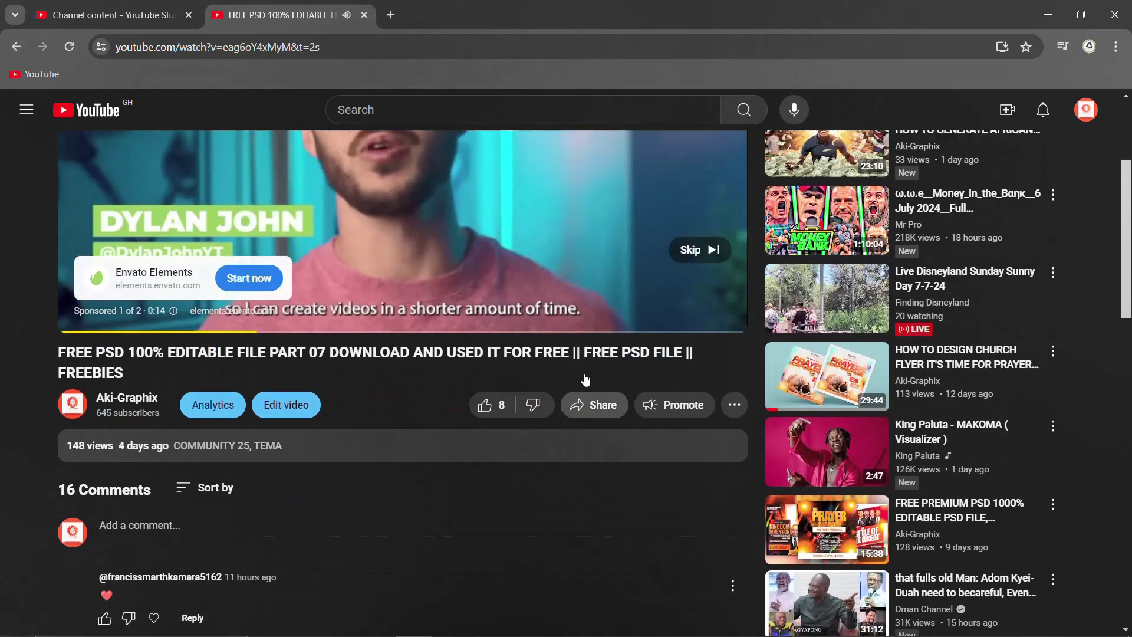
scroll(583, 381, up, 3)
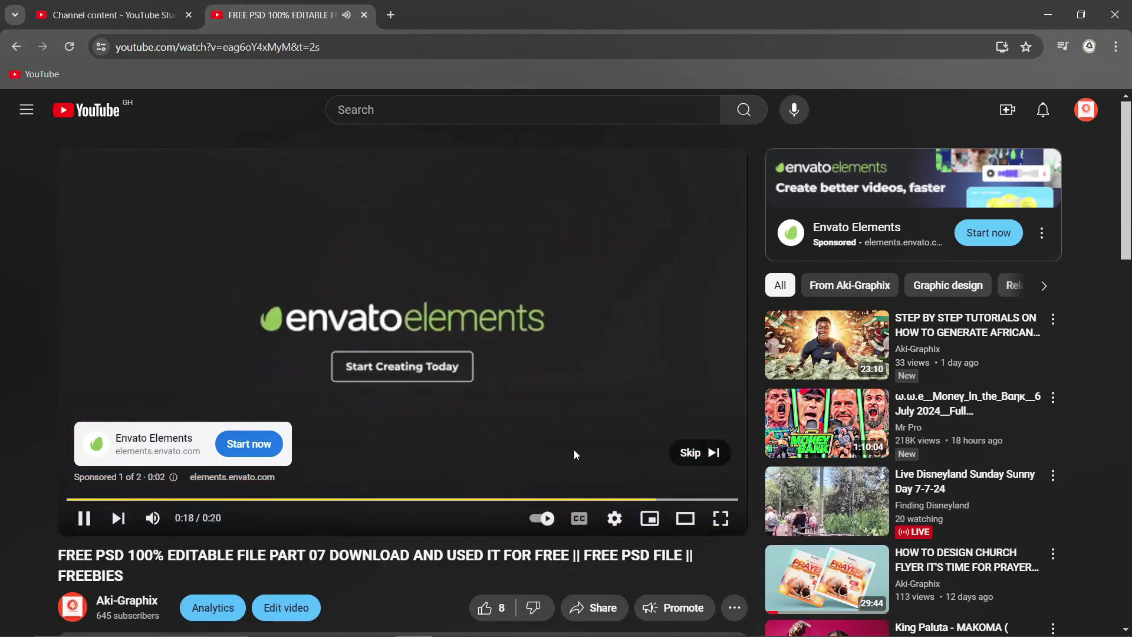
click(689, 455)
Step: Pause the tutorial, expand its description and follow the drive.google.com PSD file link
scroll(300, 413, down, 4)
scroll(426, 253, up, 4)
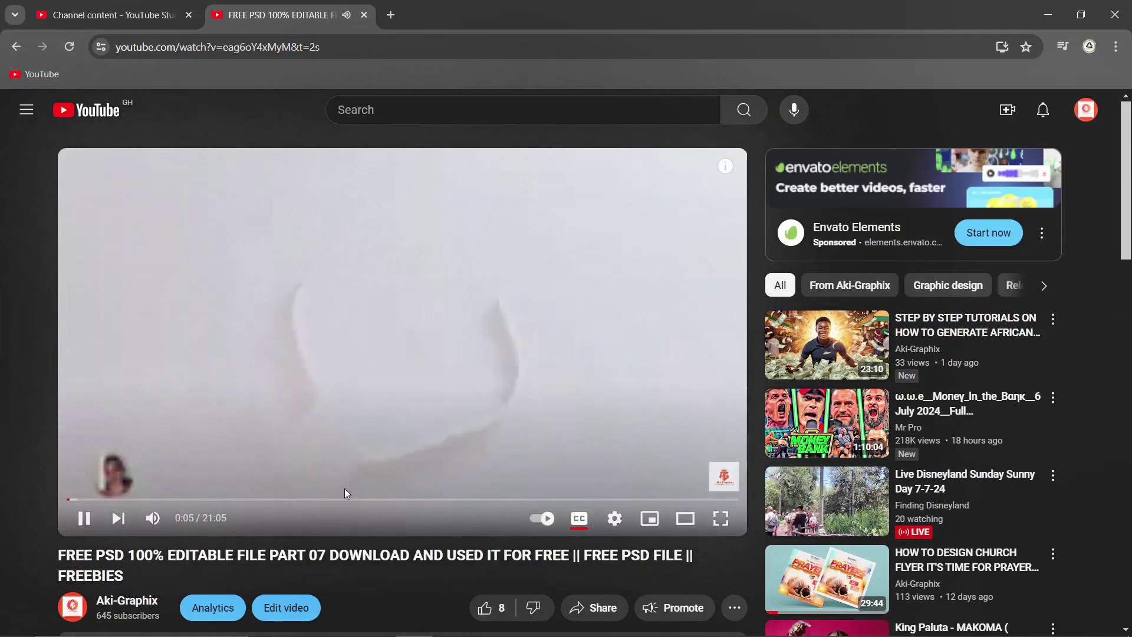
click(346, 493)
scroll(319, 486, down, 3)
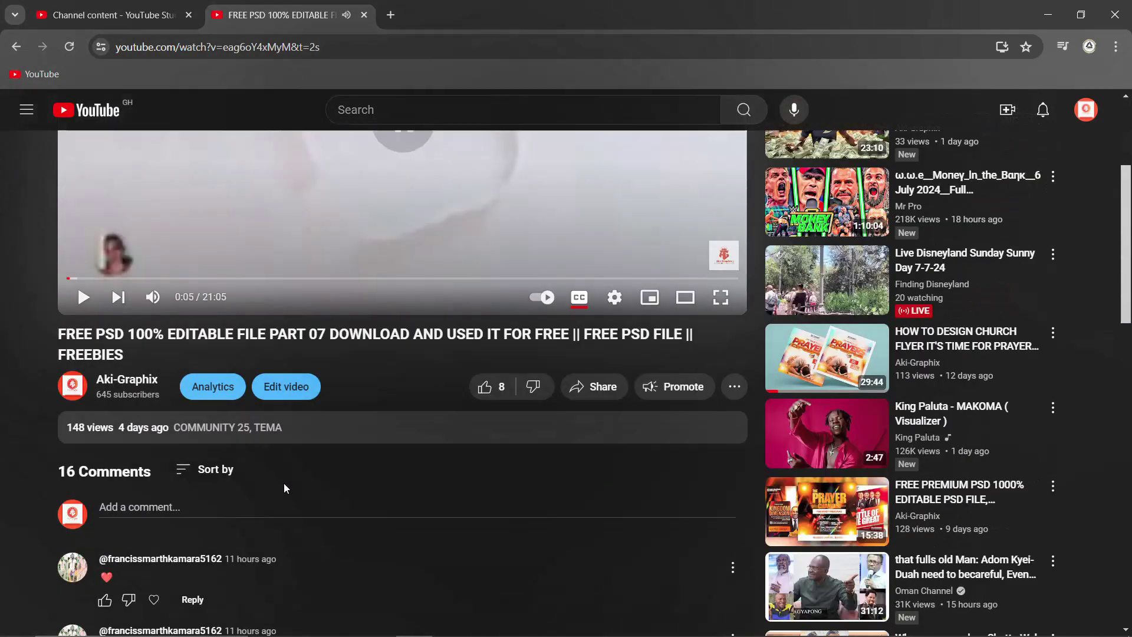
scroll(165, 501, down, 3)
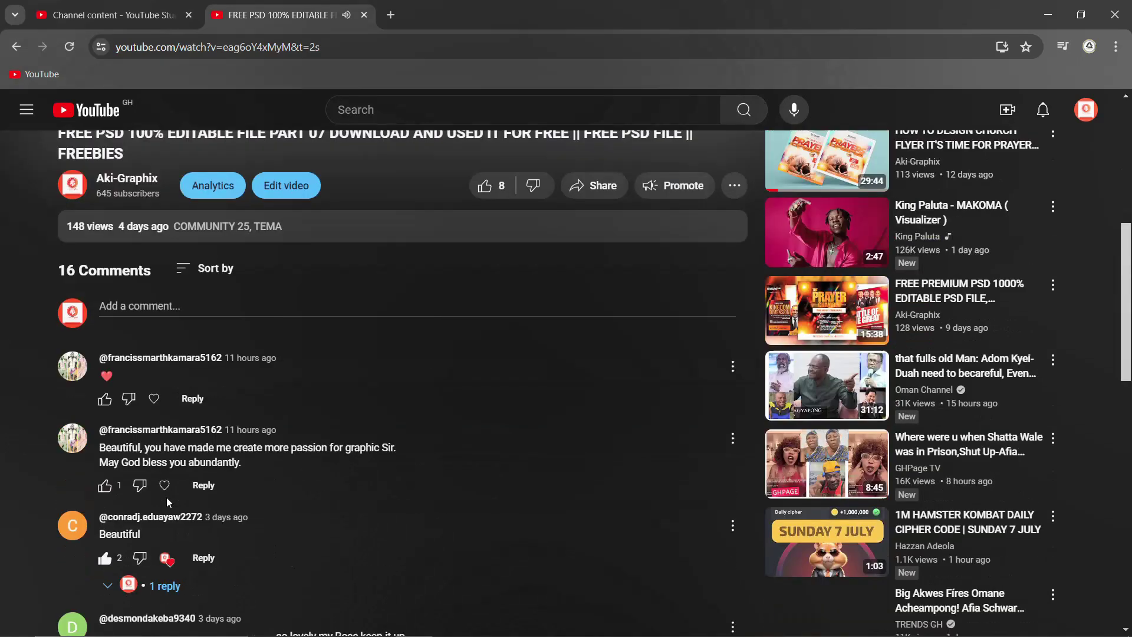
scroll(166, 497, down, 1)
scroll(168, 330, up, 3)
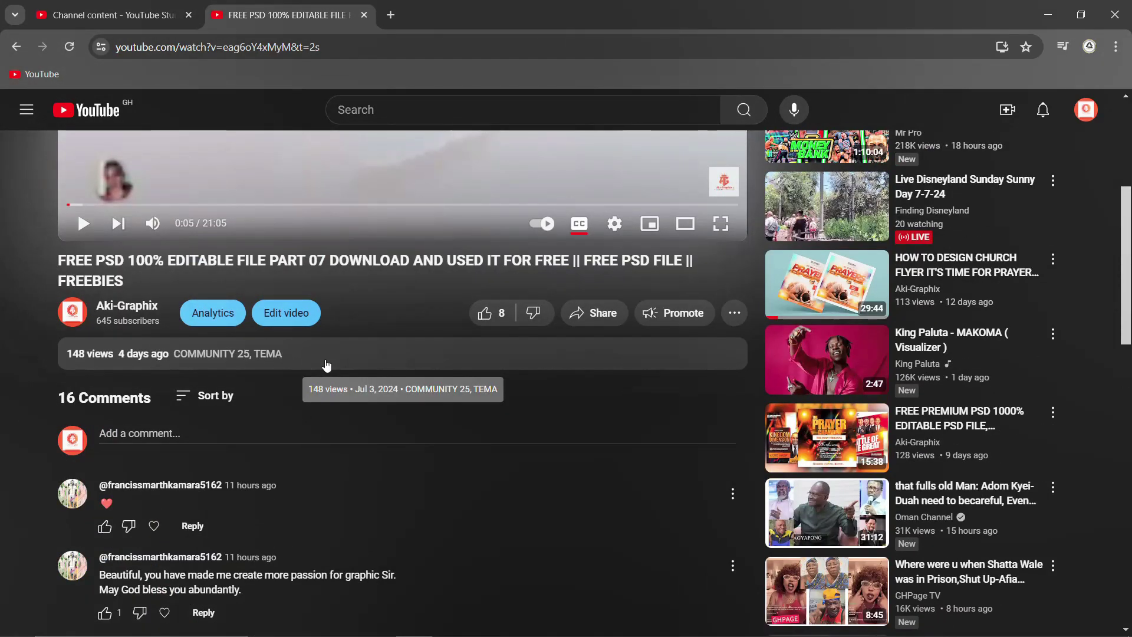
click(324, 365)
scroll(153, 442, down, 2)
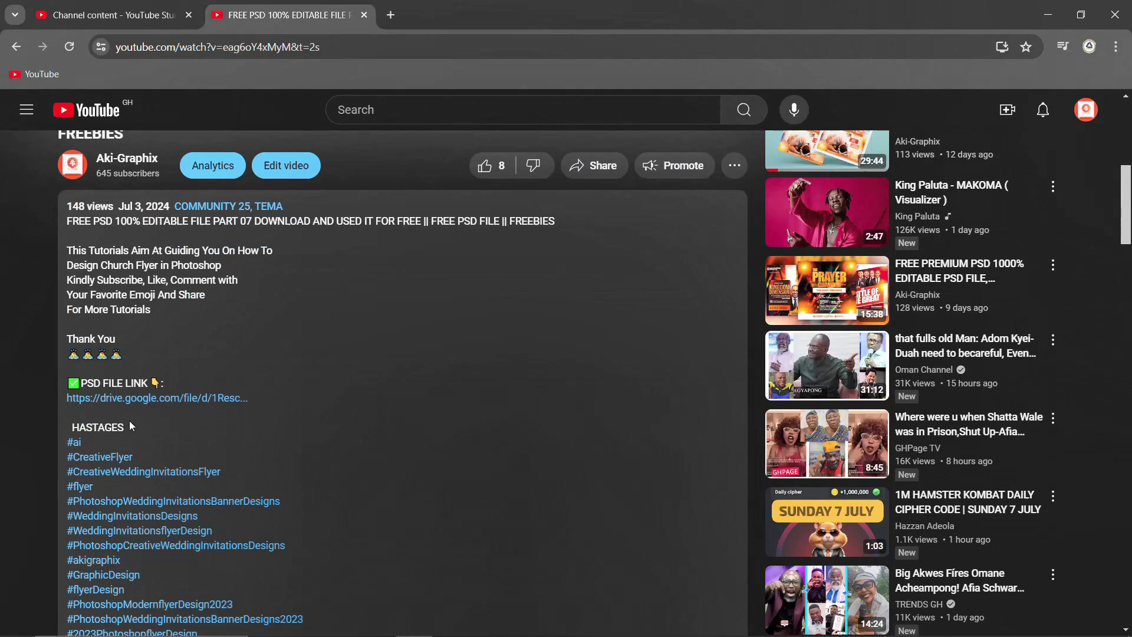
click(229, 400)
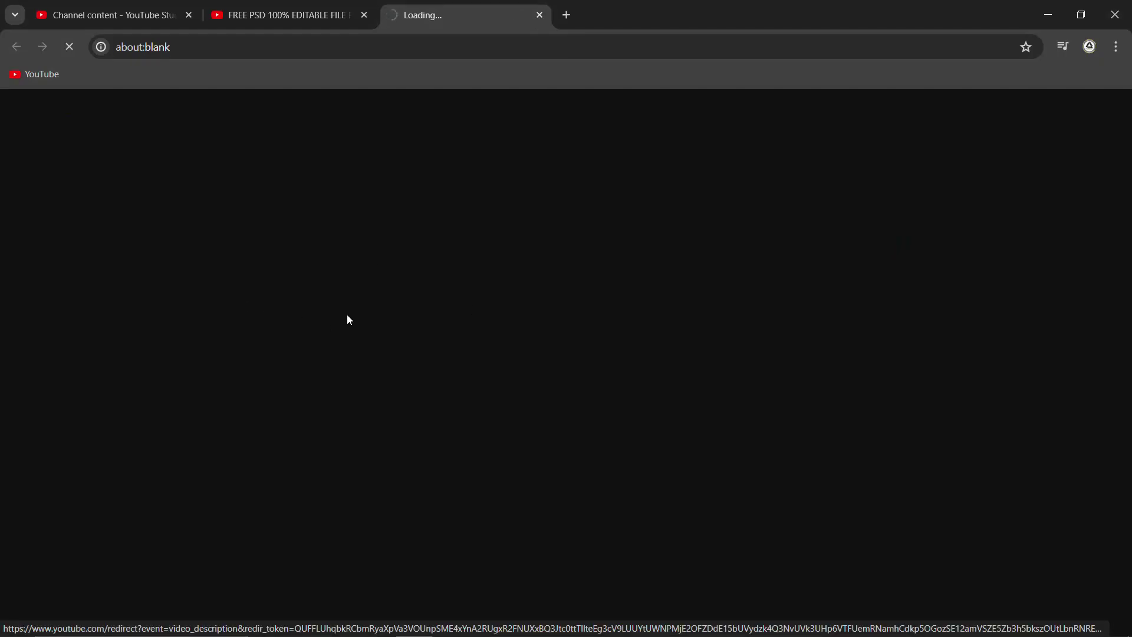
Step: Back on the tutorial tab, jump the video to about 0:21 and pause it
click(289, 23)
scroll(388, 351, up, 2)
scroll(388, 351, up, 6)
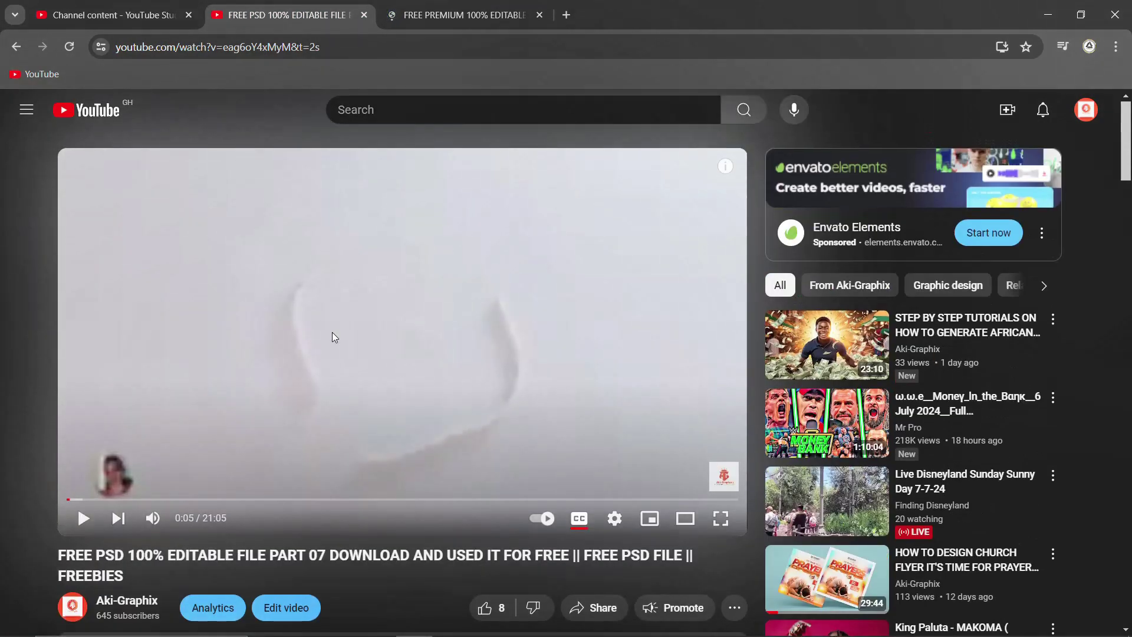
click(282, 405)
click(78, 500)
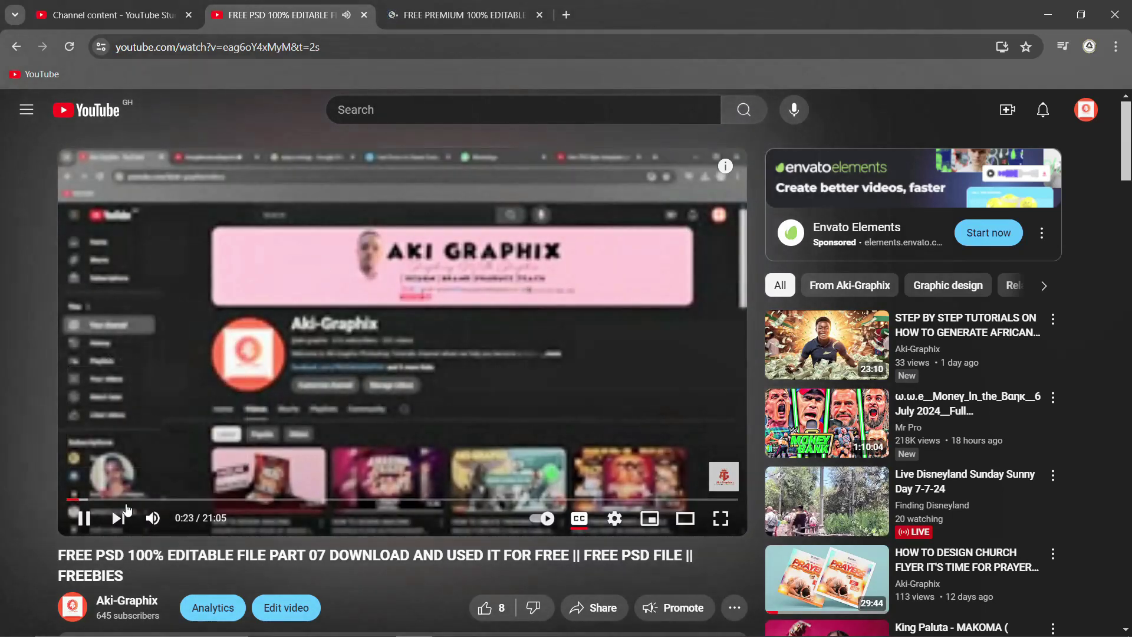
key(space)
Step: Let the Part 07 zip Drive page load while resuming the tutorial muted
click(479, 16)
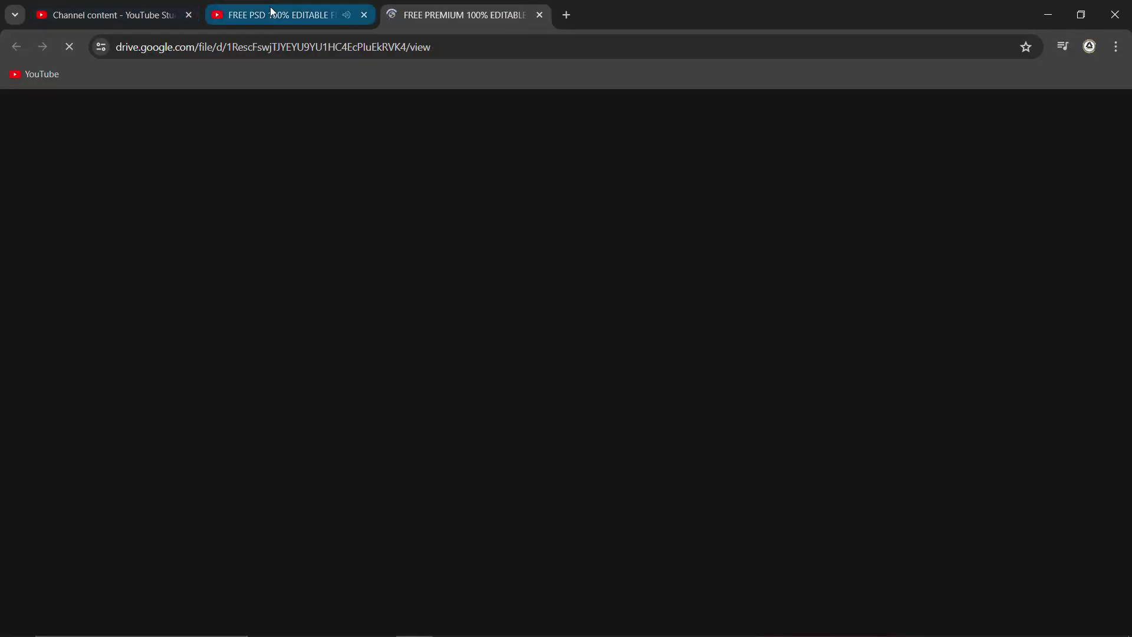
click(271, 14)
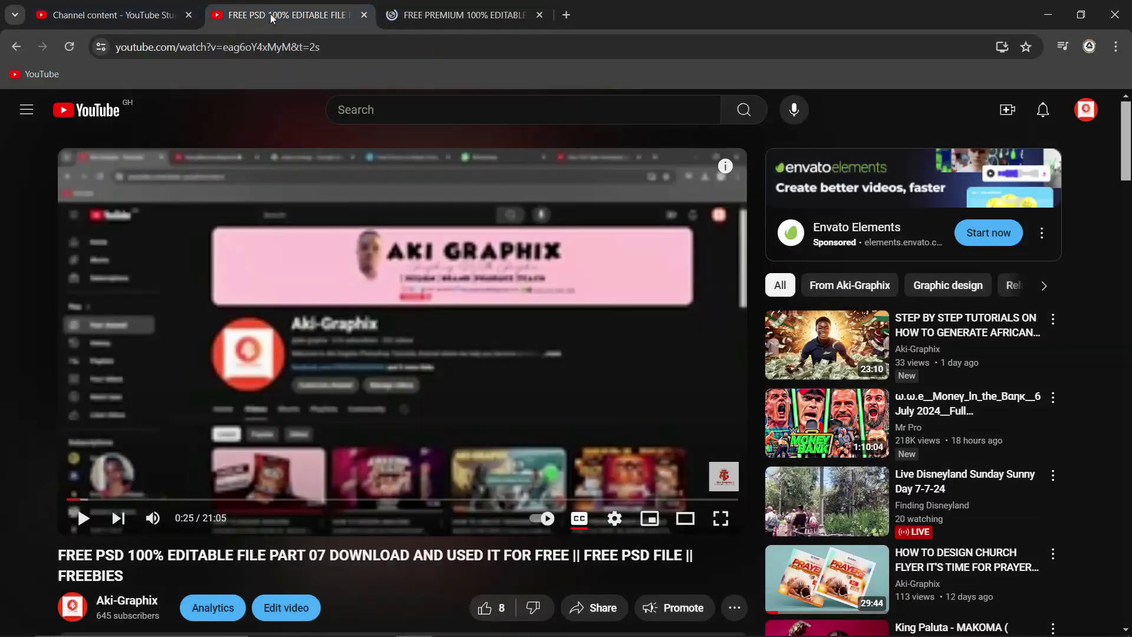
click(378, 306)
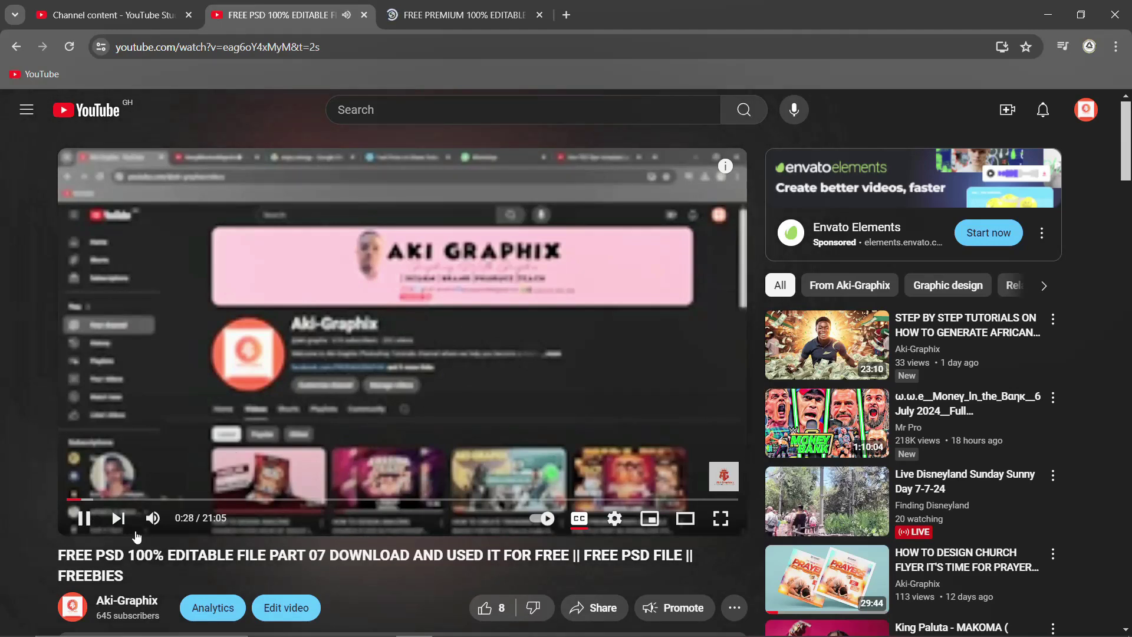
click(153, 518)
scroll(387, 316, down, 1)
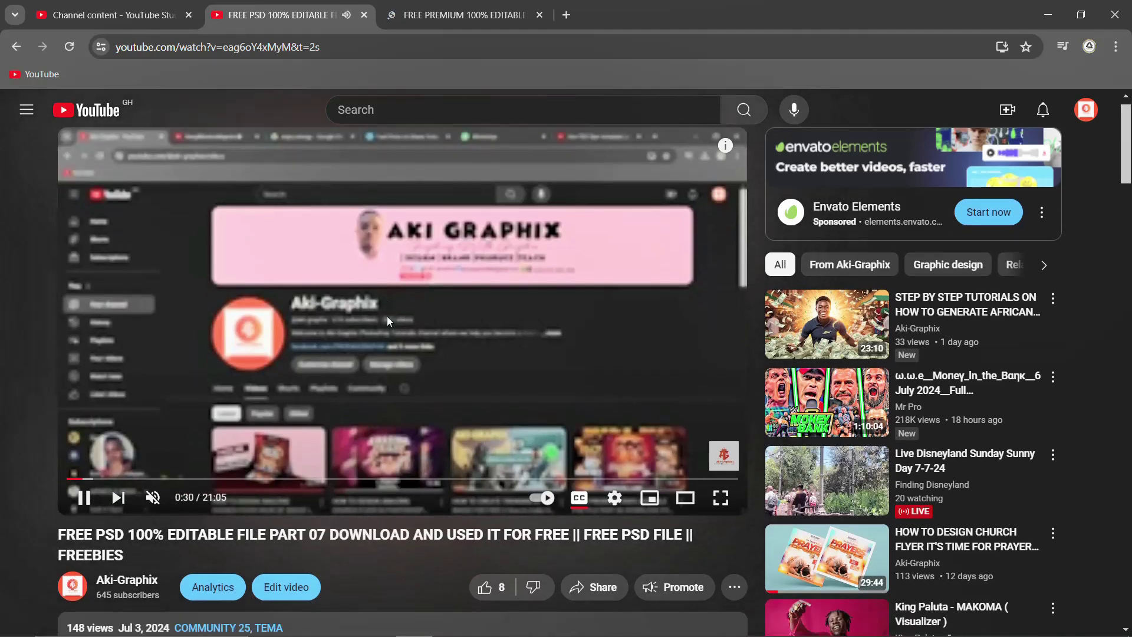
click(463, 16)
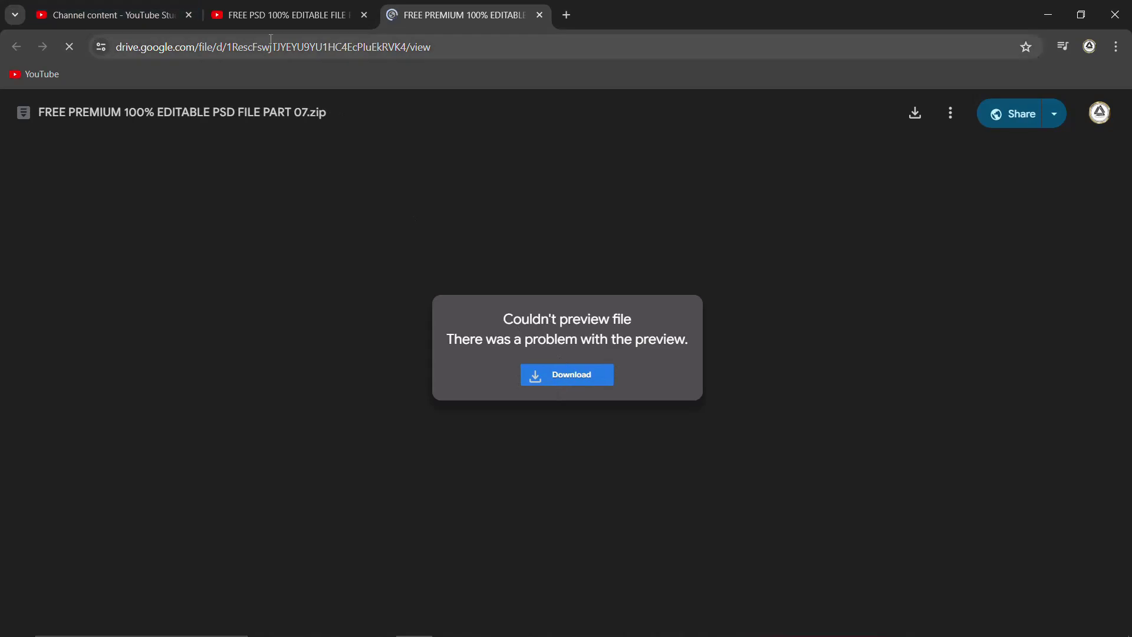
click(286, 15)
scroll(403, 285, up, 3)
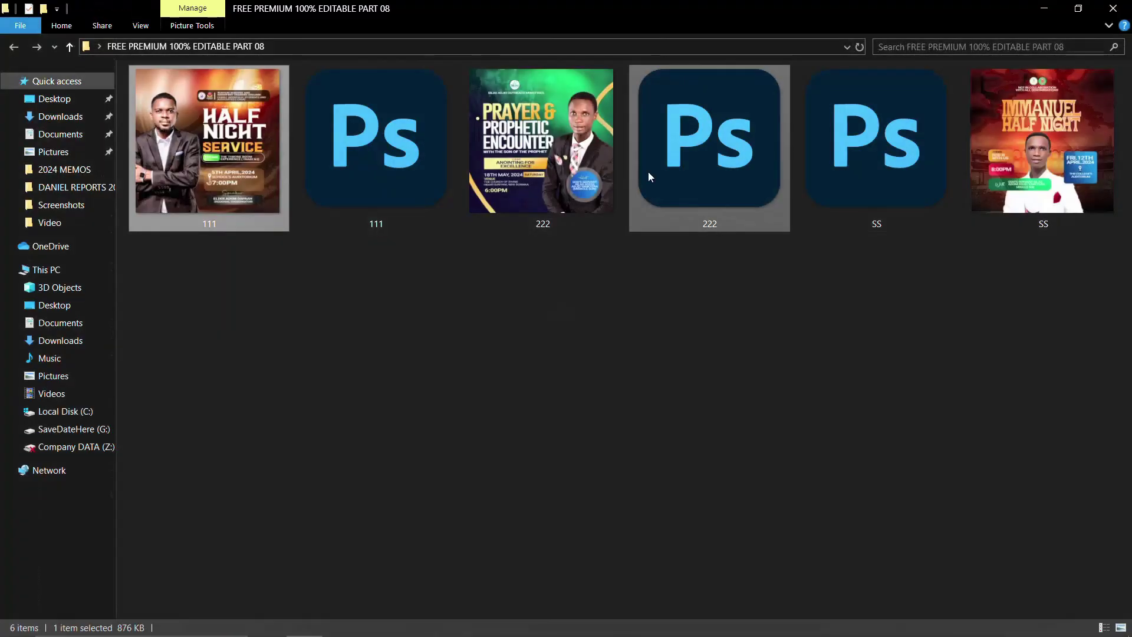
click(543, 158)
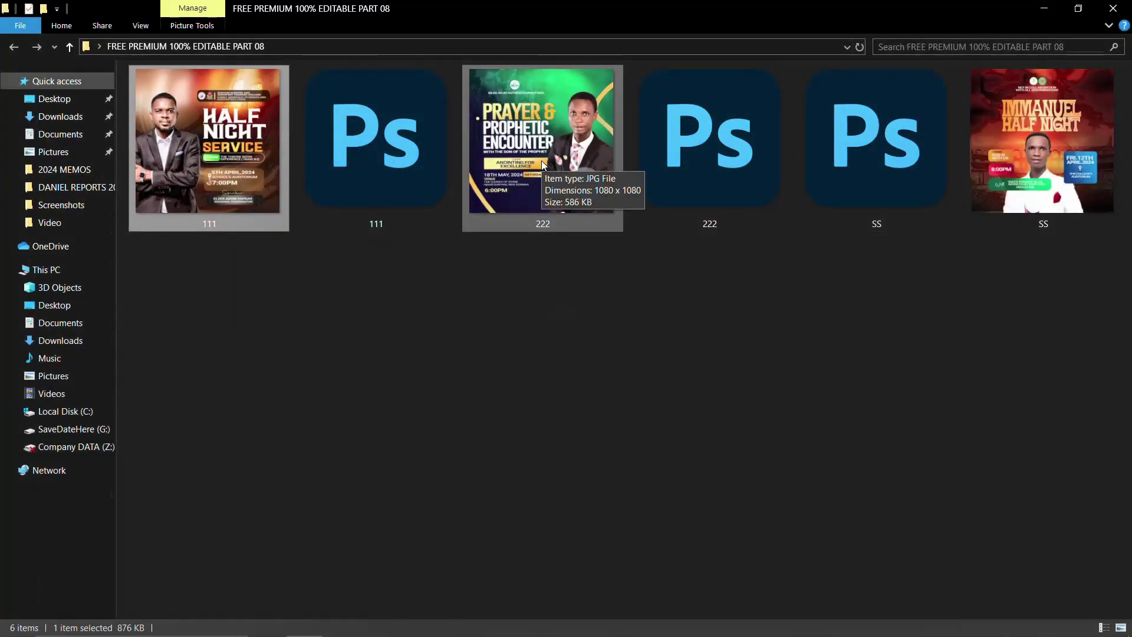
click(413, 152)
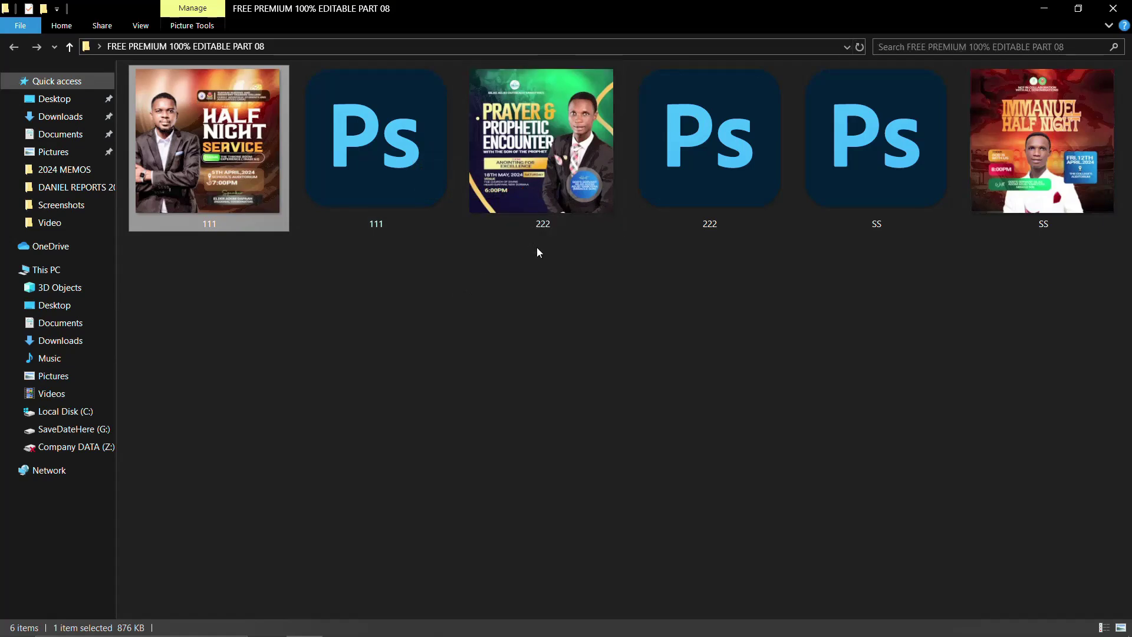
double_click(160, 165)
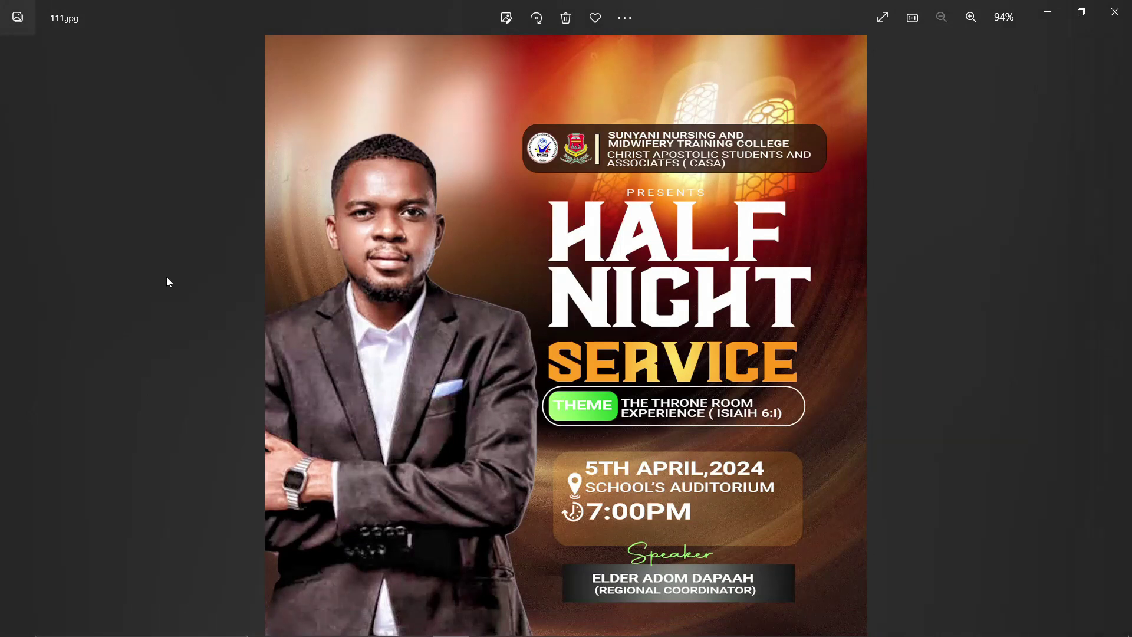
click(1113, 337)
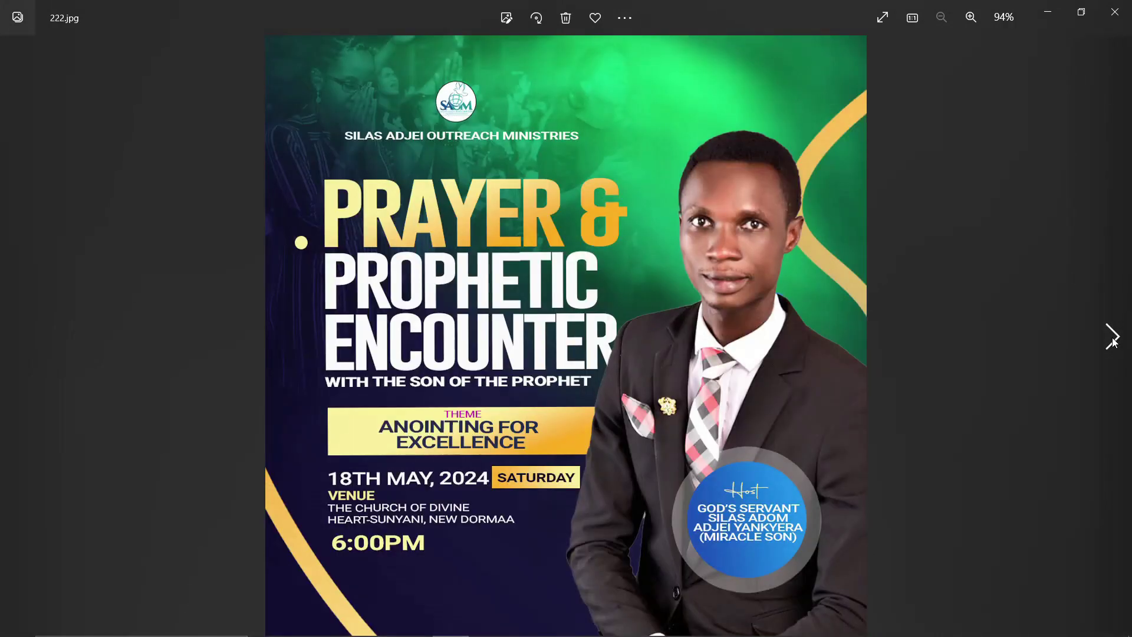
click(1113, 341)
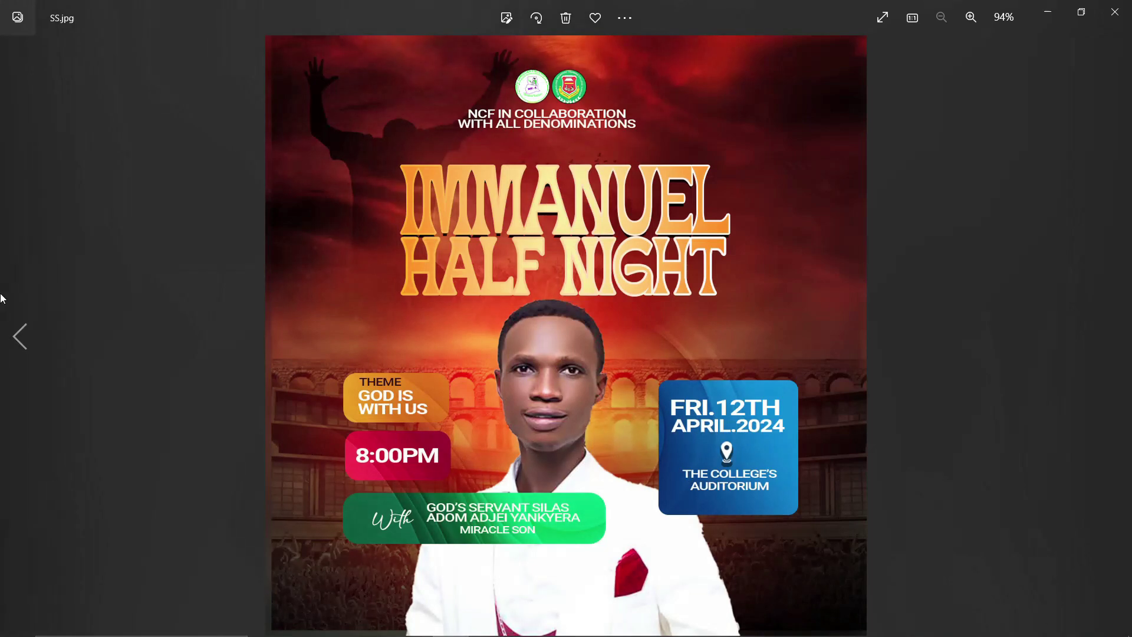
click(32, 343)
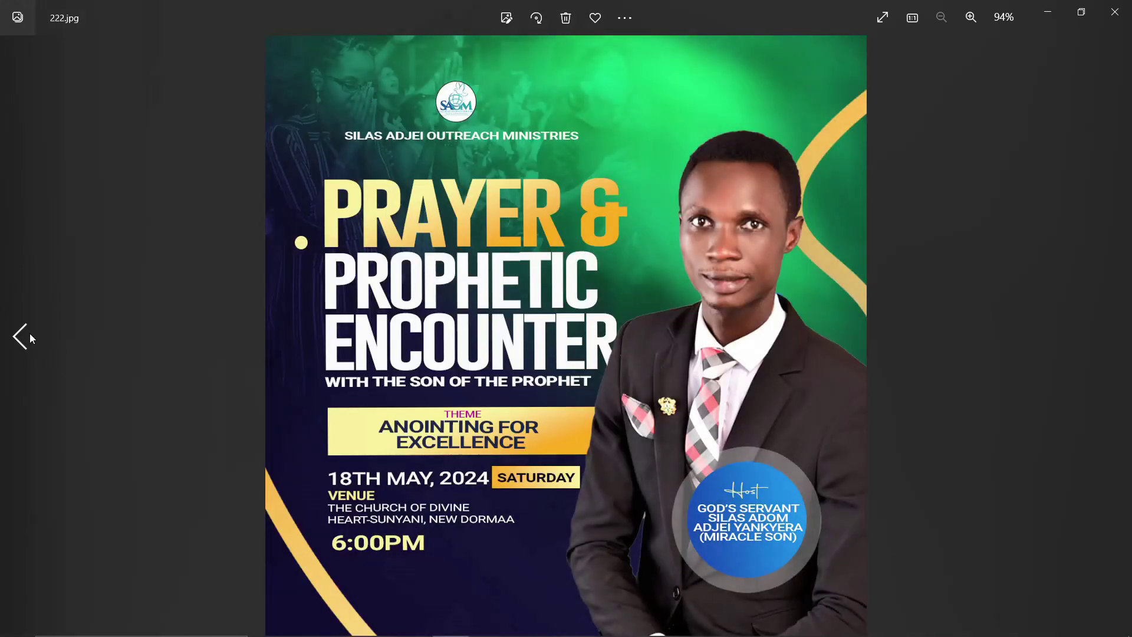
click(31, 337)
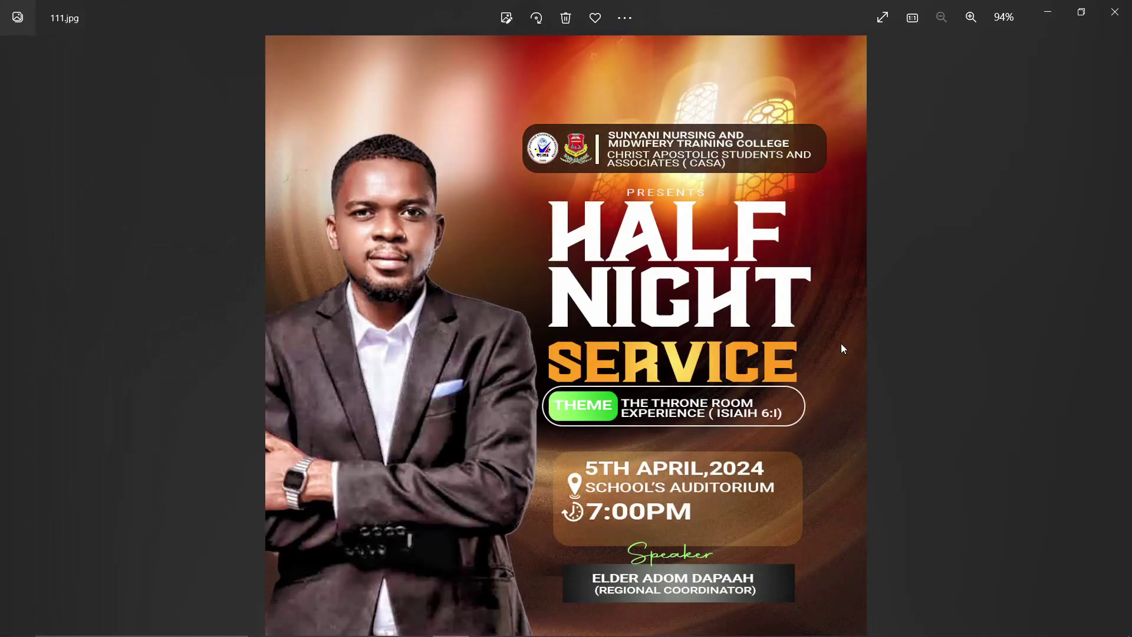
click(1115, 11)
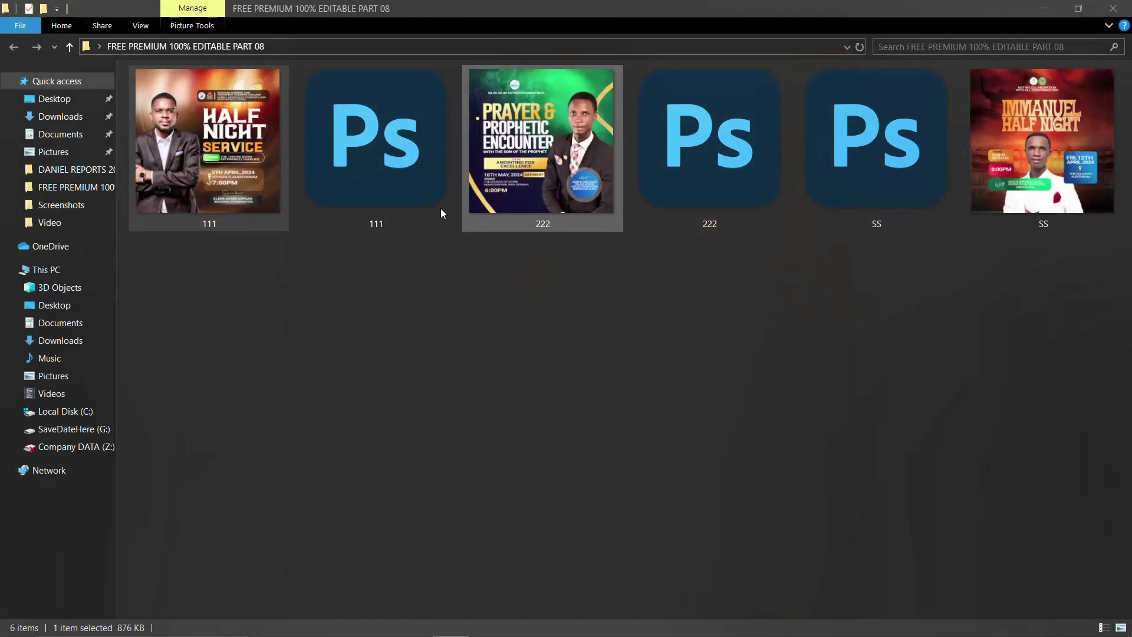
Step: Restore the Part 08 folder window, then maximize it to full screen
click(1079, 8)
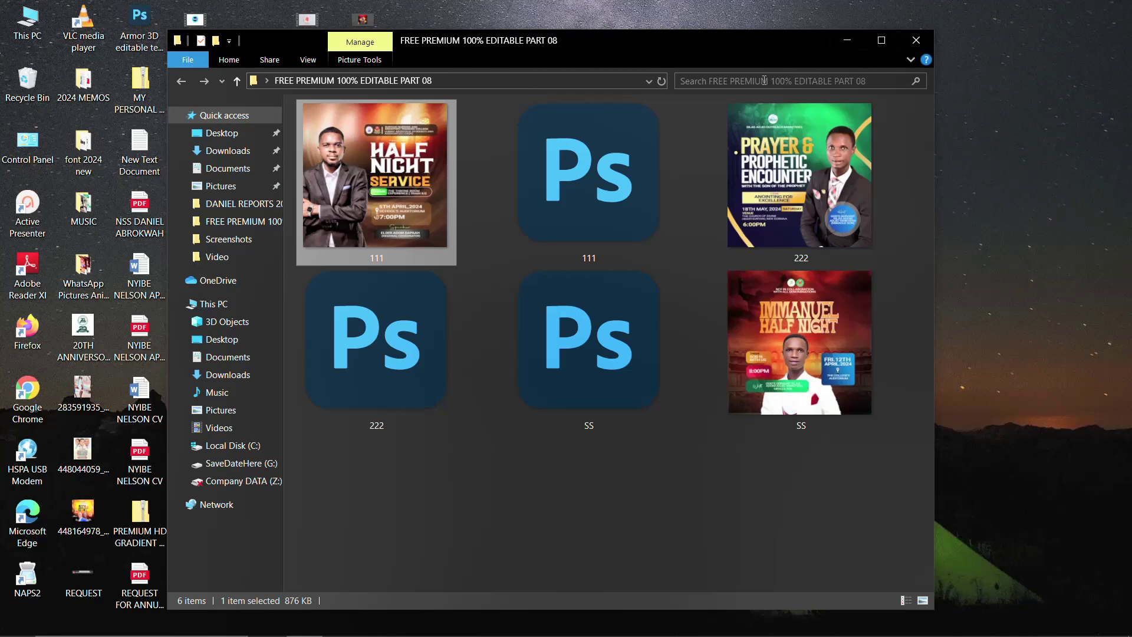
click(875, 41)
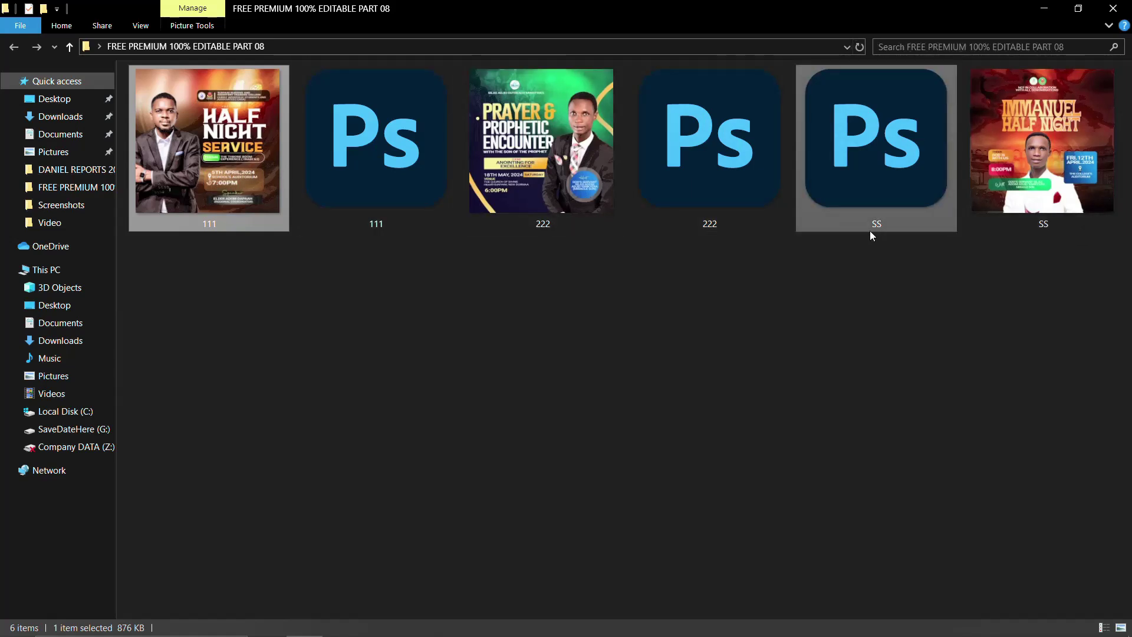
Step: Preview the Half Night Service, Prayer & Prophetic Encounter and Immanuel Half Night flyers, then close Photos
double_click(200, 151)
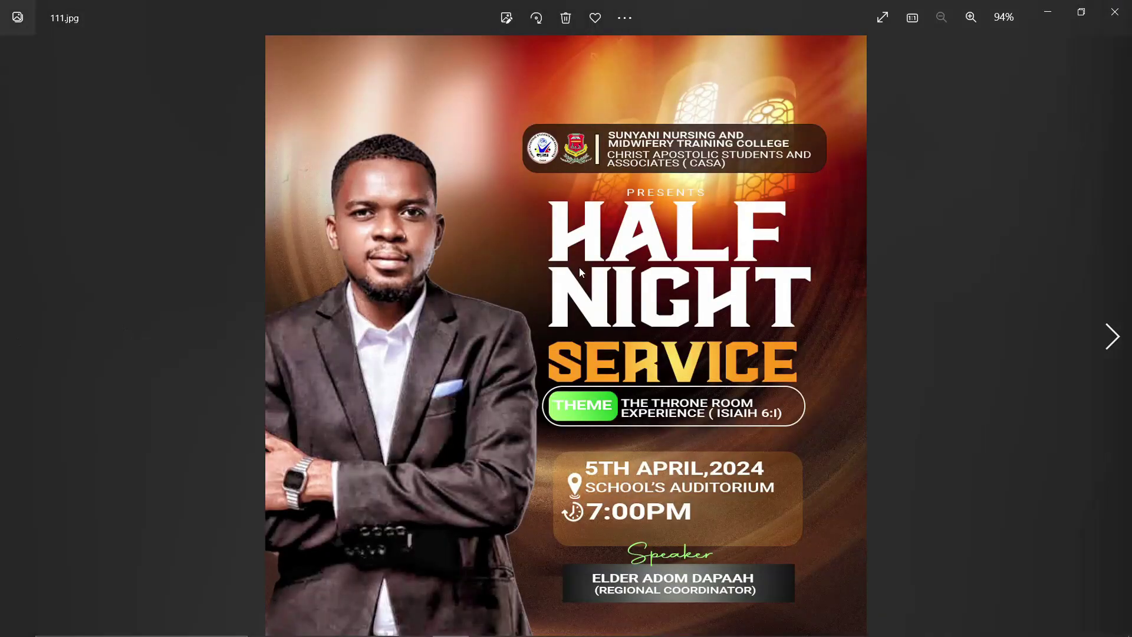
click(1113, 333)
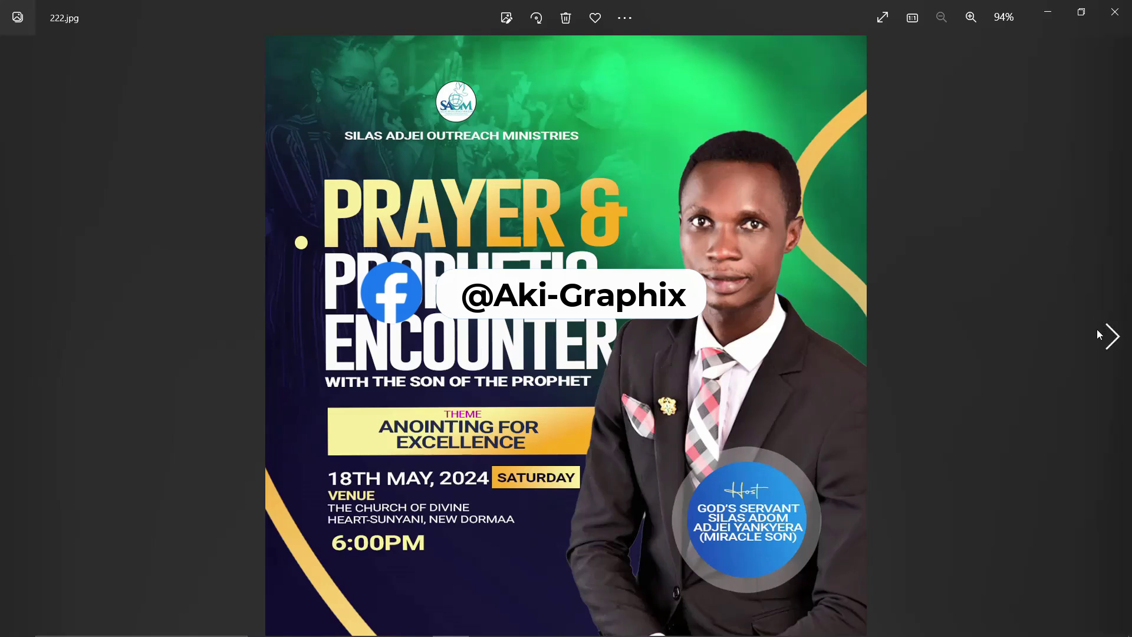
click(1098, 333)
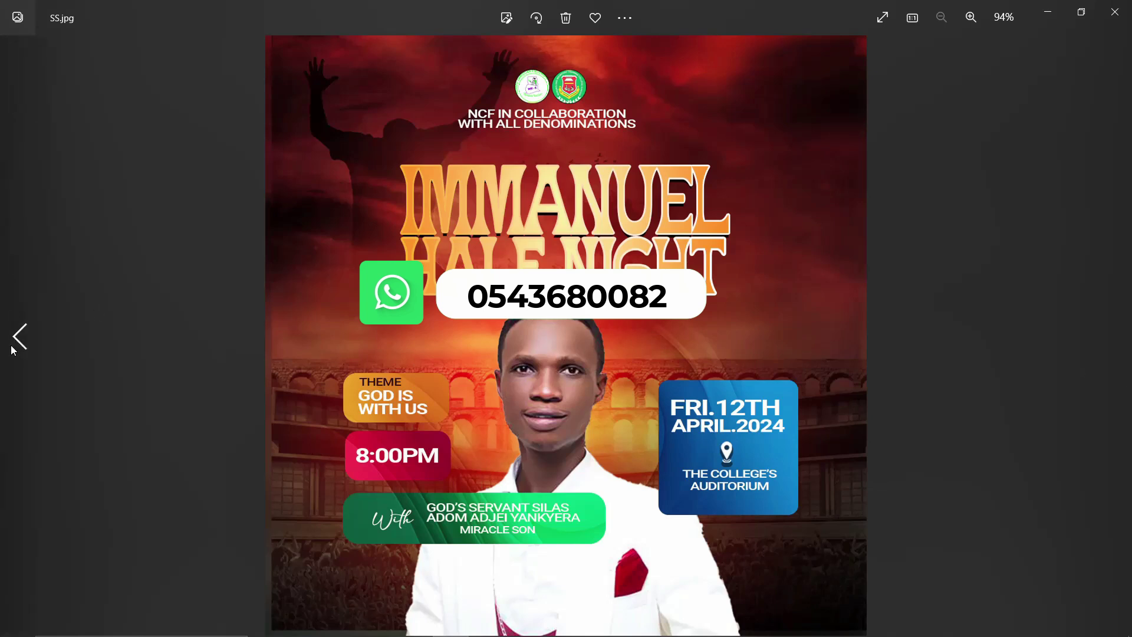
click(12, 350)
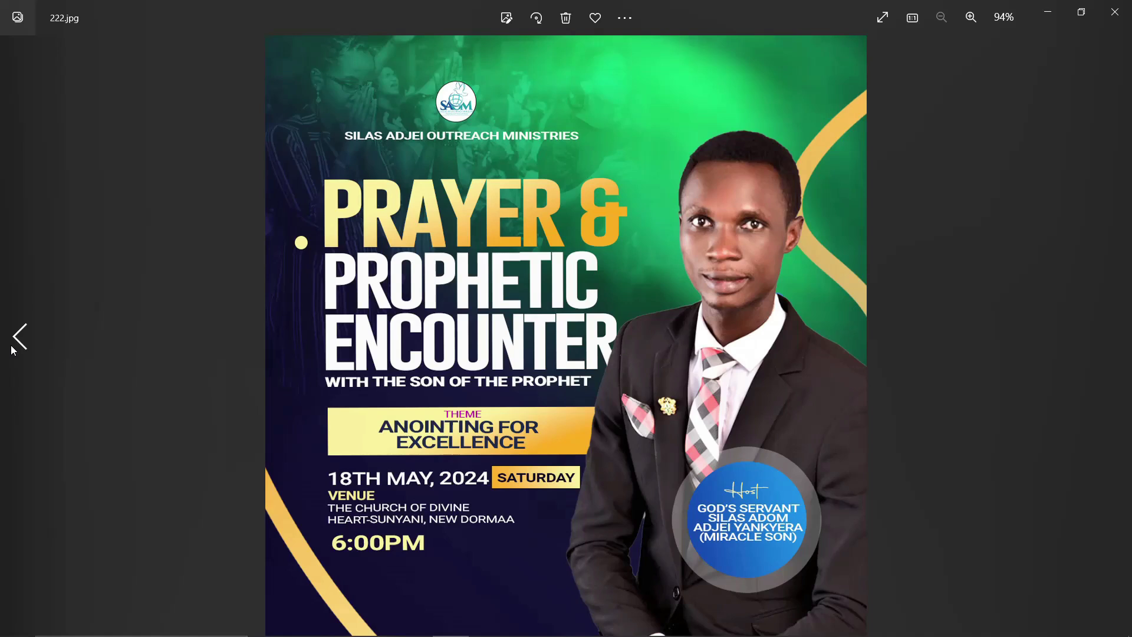
click(12, 349)
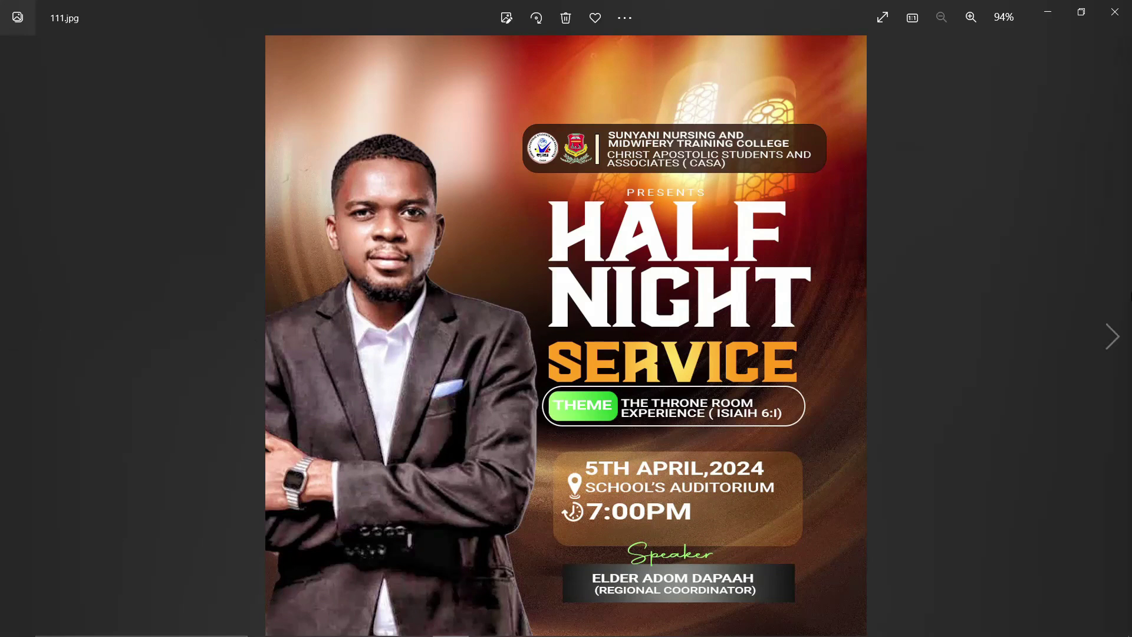
click(1114, 336)
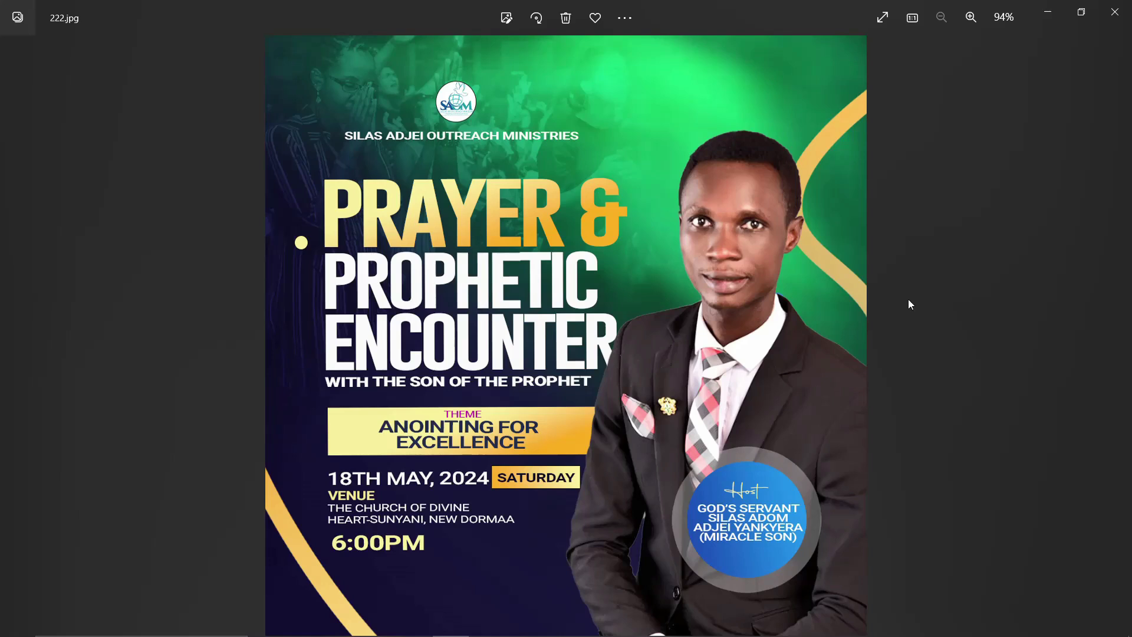
click(14, 306)
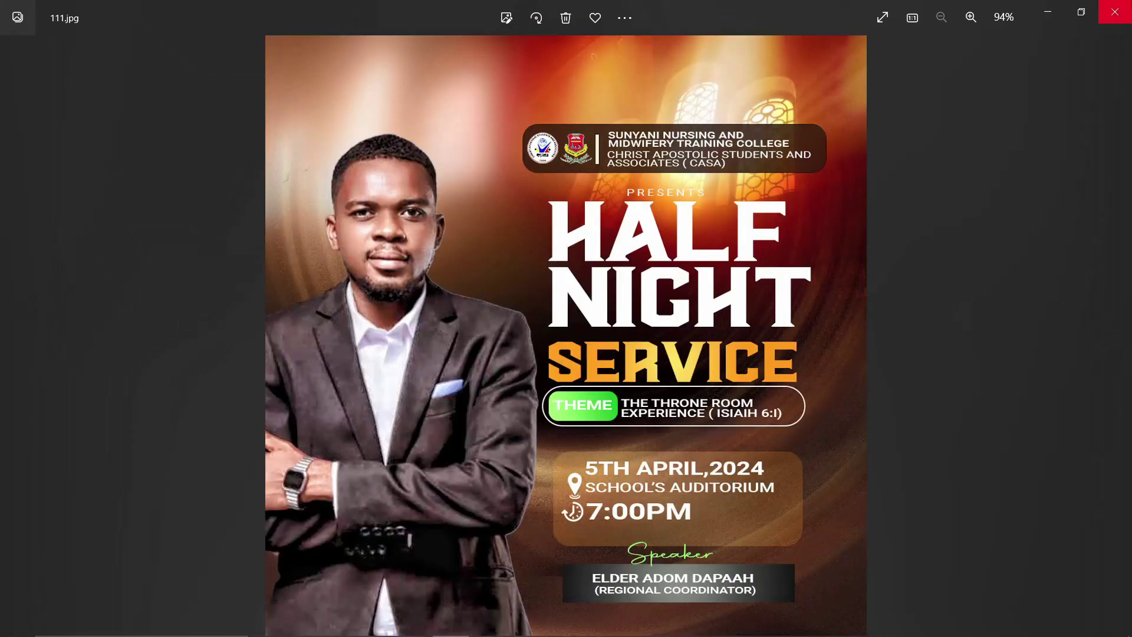
click(1127, 9)
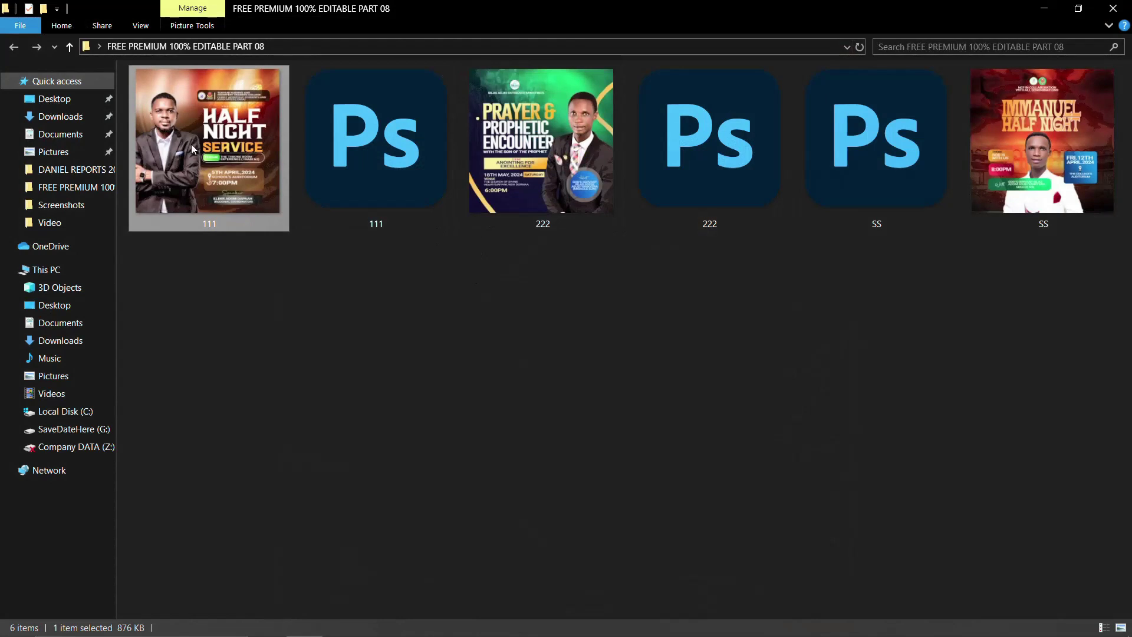
Step: Reopen the 222 flyer, cycle round to Half Night Service, and close the preview
click(587, 108)
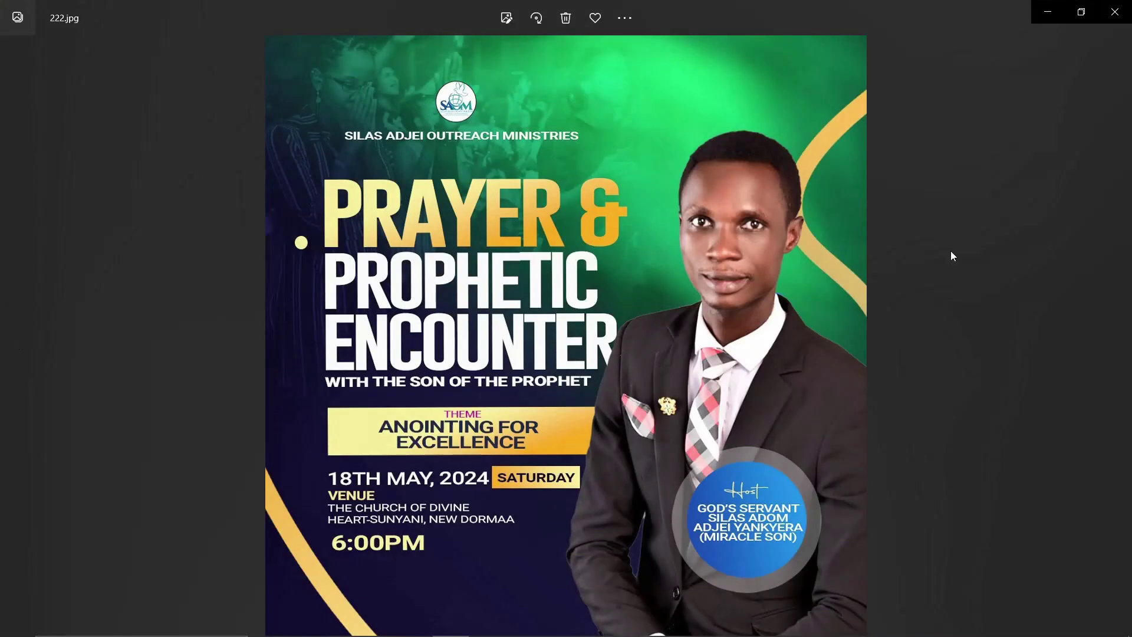
click(1115, 338)
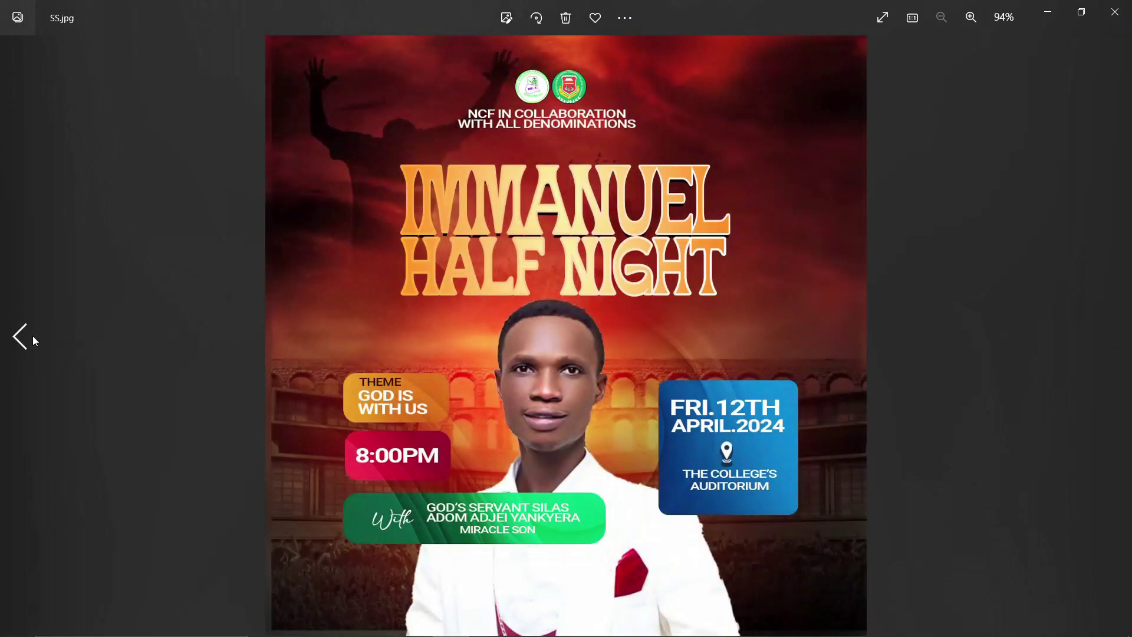
click(33, 340)
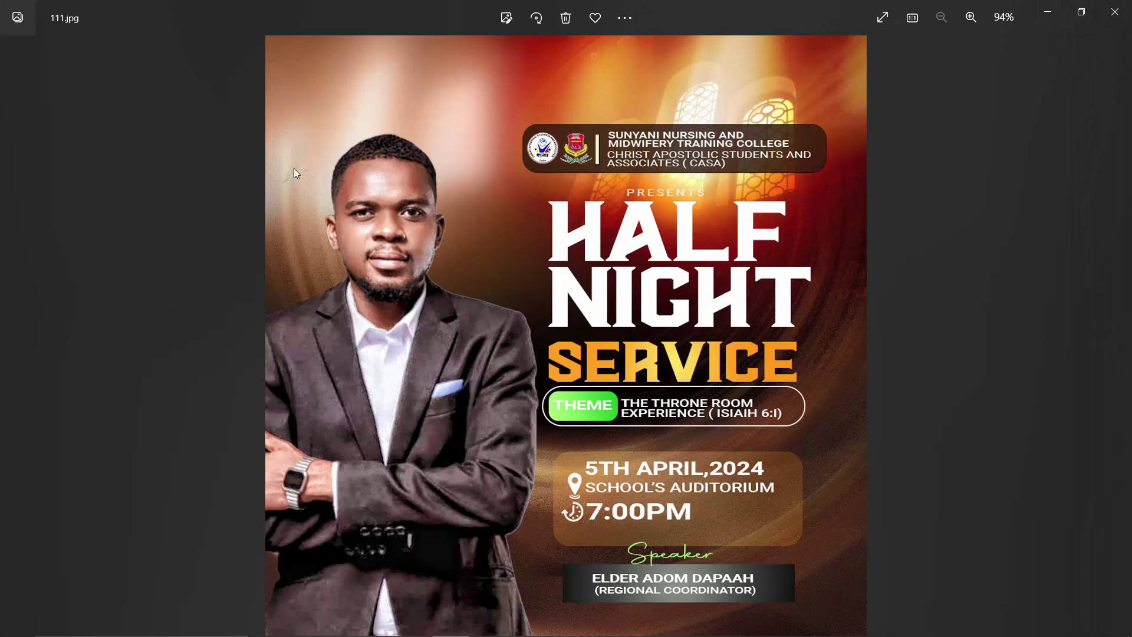
click(1115, 12)
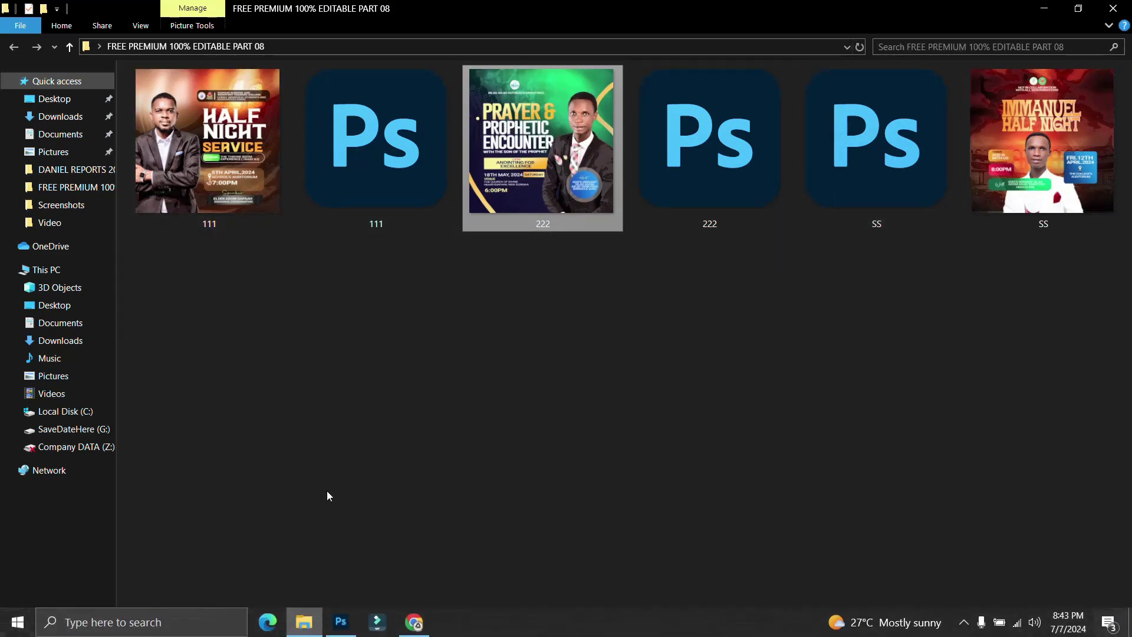
Step: Select the 111 PSD thumbnail in the Part 08 folder
click(362, 189)
Step: Open 111.psd in Photoshop and dismiss the 'Cannot locate linked assets' warning
double_click(362, 188)
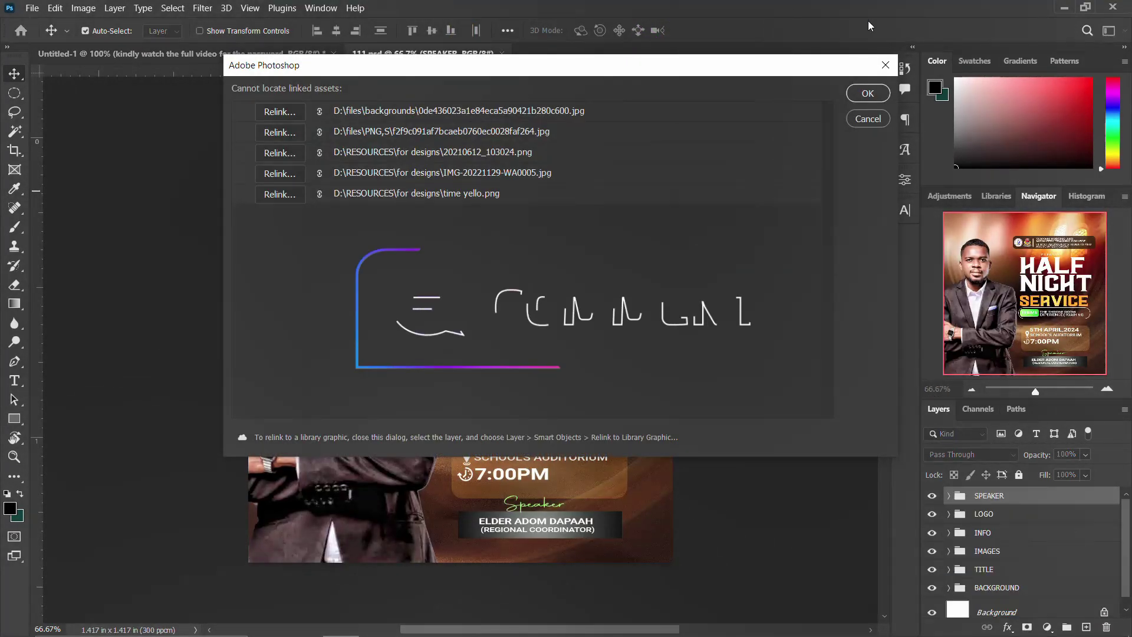
click(867, 95)
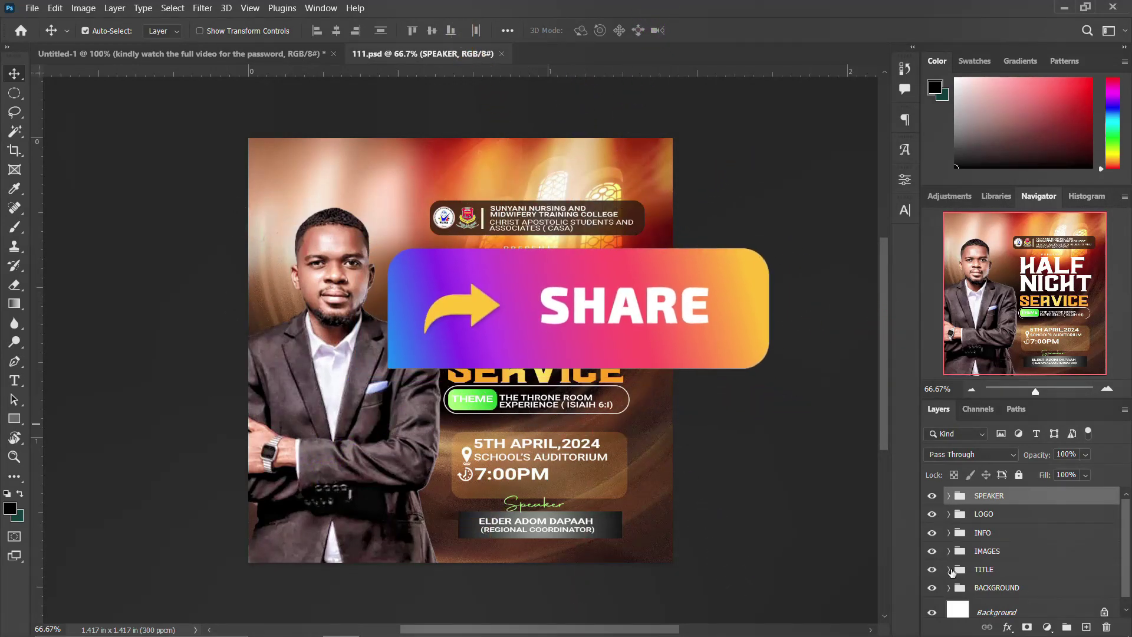
Step: Toggle the SPEAKER, LOGO, INFO, IMAGES and TITLE groups, hide BACKGROUND, and unlock the Background layer
click(932, 496)
click(932, 496)
click(932, 514)
click(932, 514)
click(932, 533)
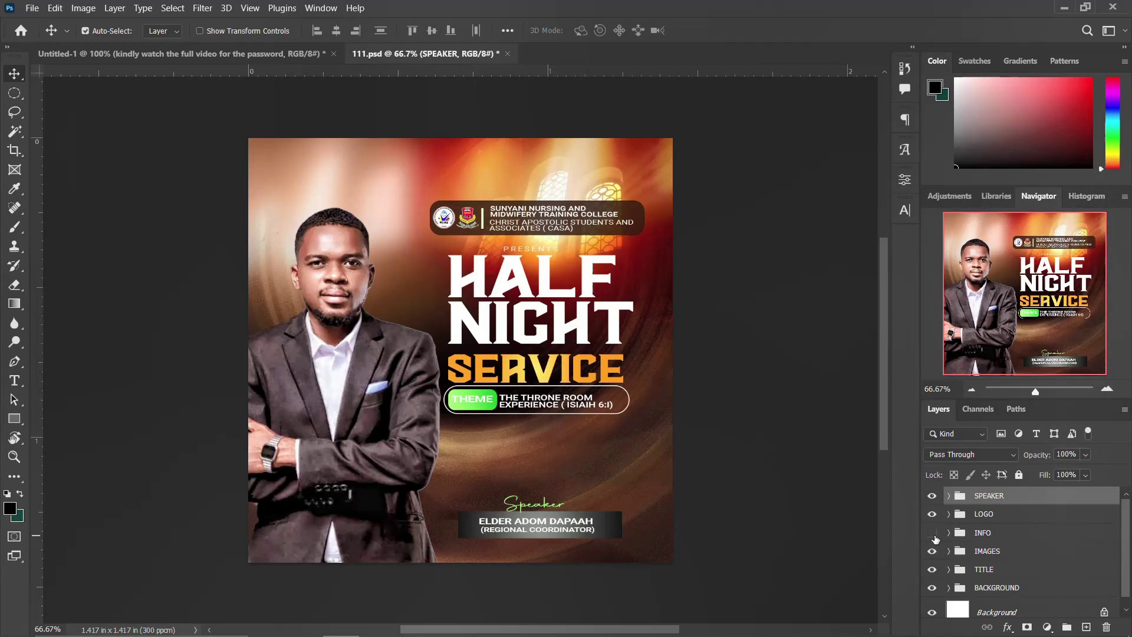
click(932, 532)
click(932, 551)
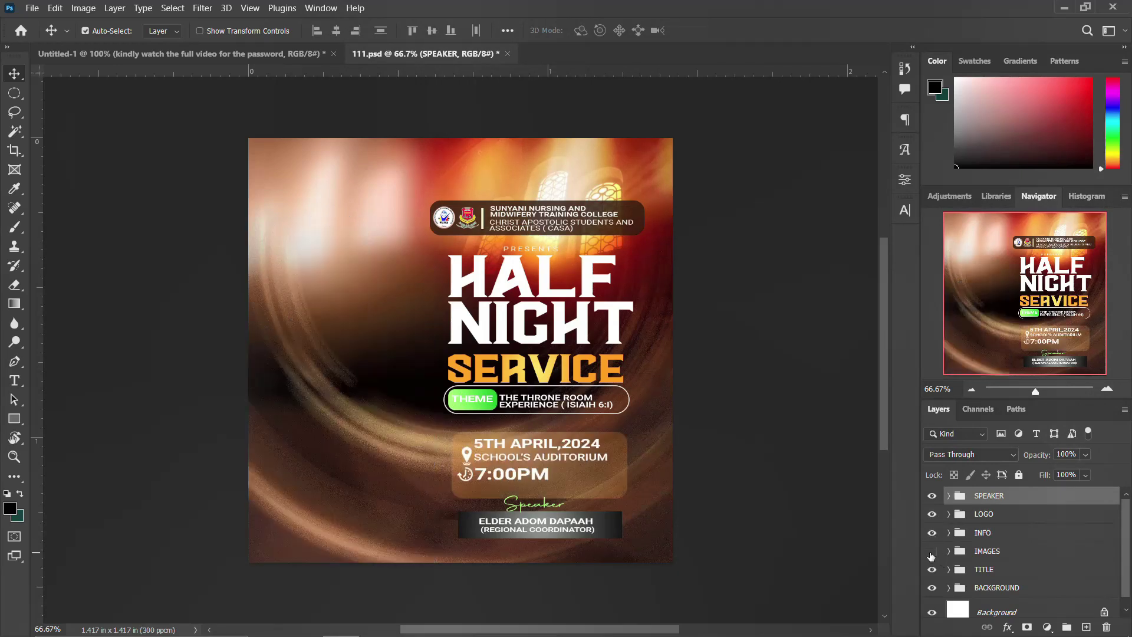
click(932, 569)
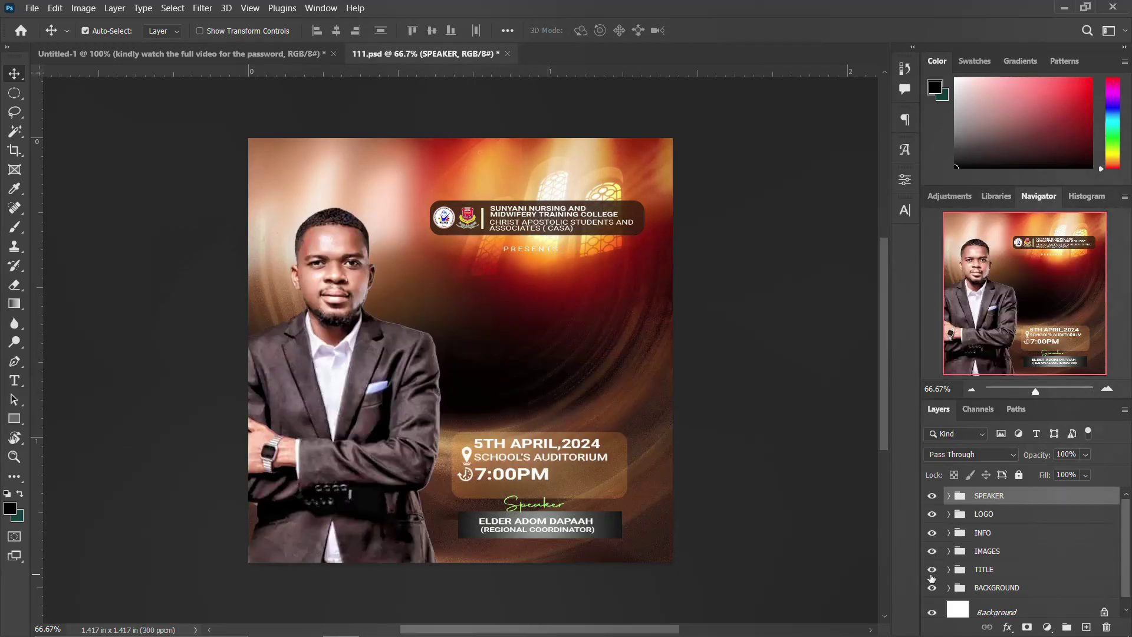
click(932, 571)
click(931, 587)
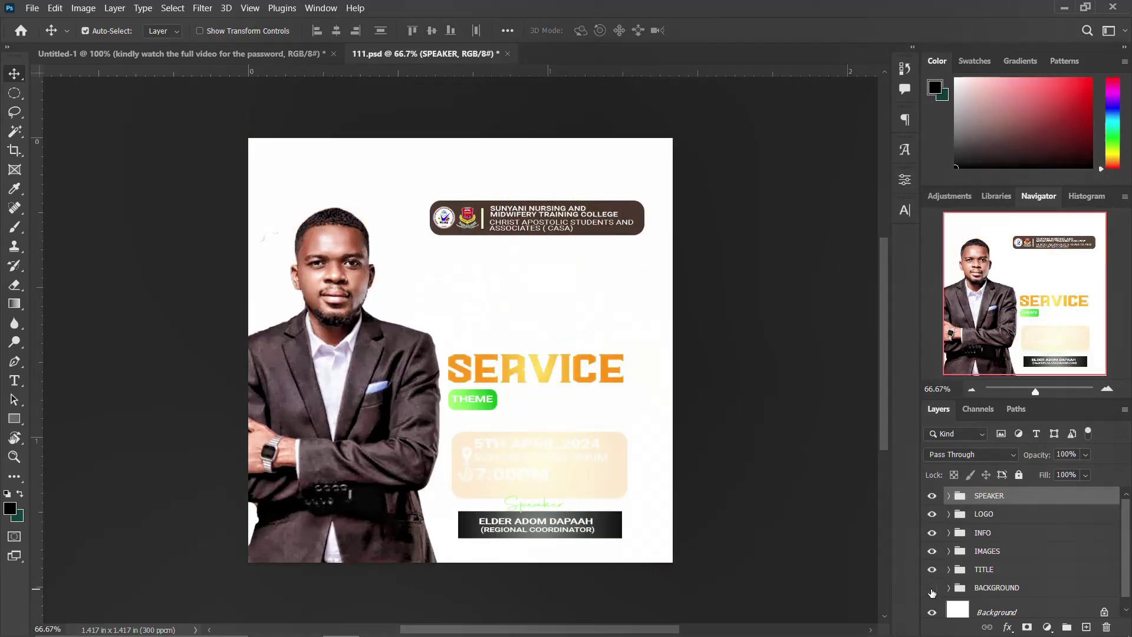
click(1103, 613)
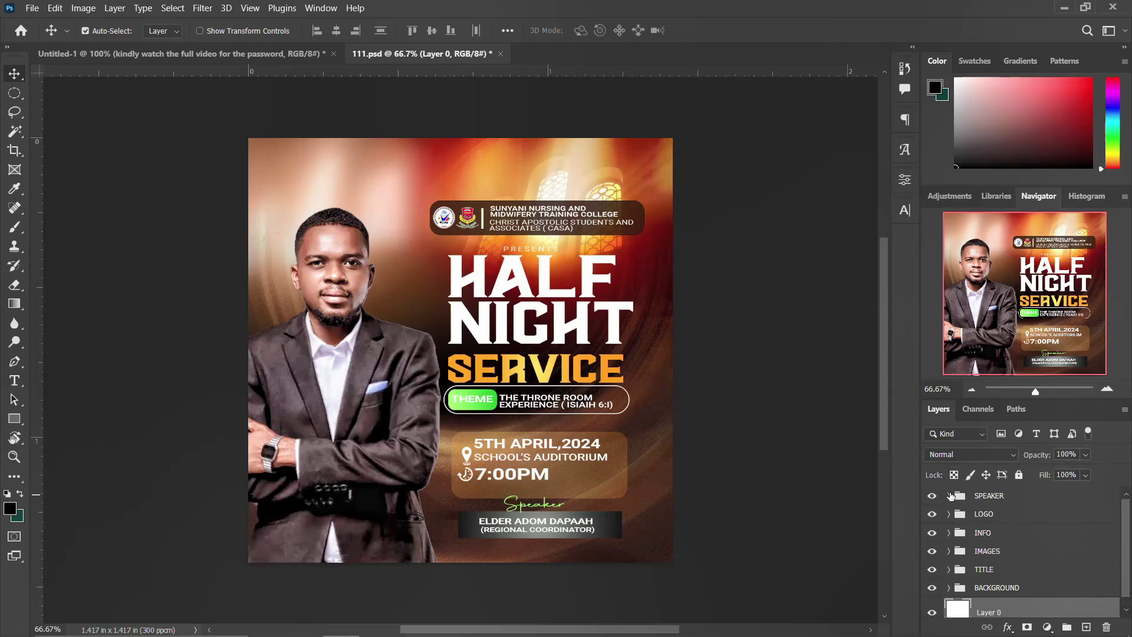
Step: Expand the SPEAKER and LOGO groups, toggling LOGO's Rectangle 5, PRESENTS and CHRIST APOSTOLIC layers
click(949, 497)
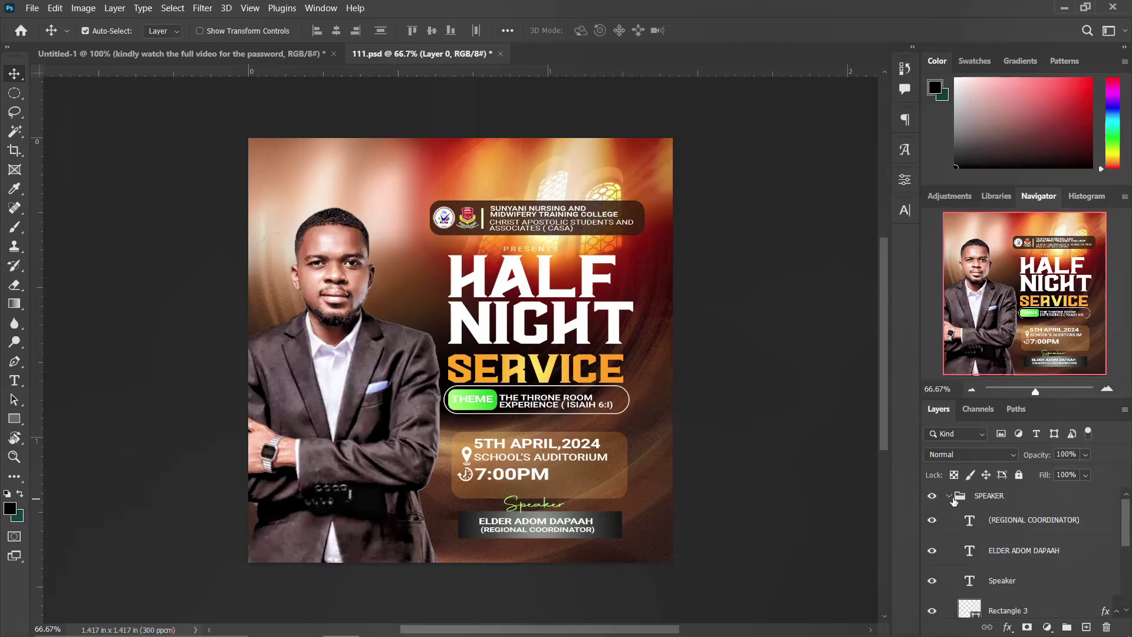
click(949, 498)
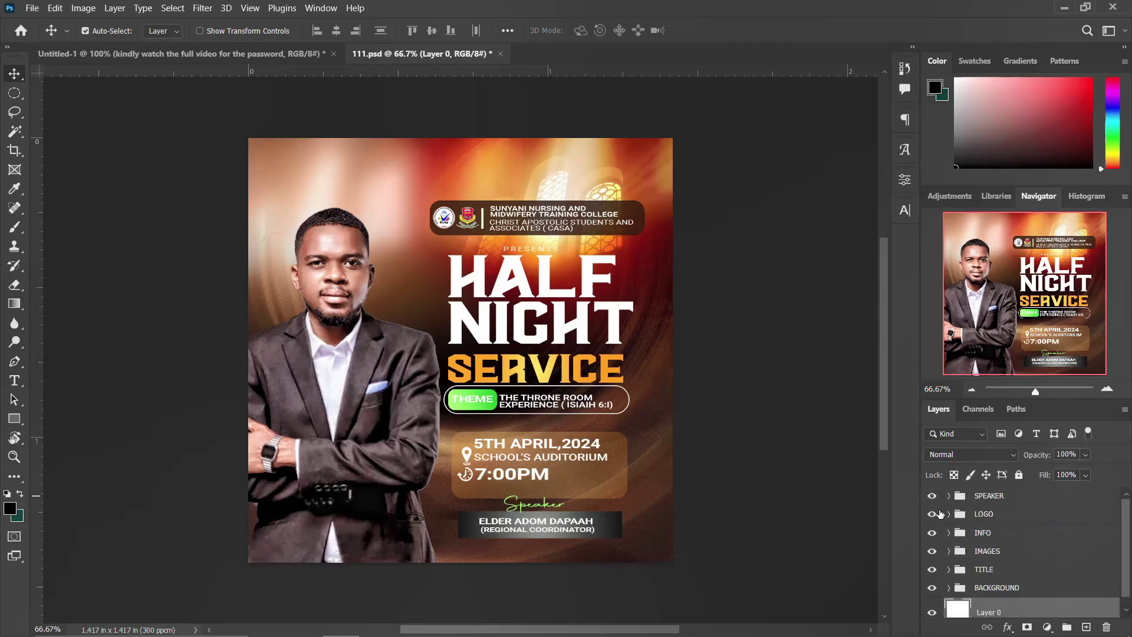
click(949, 515)
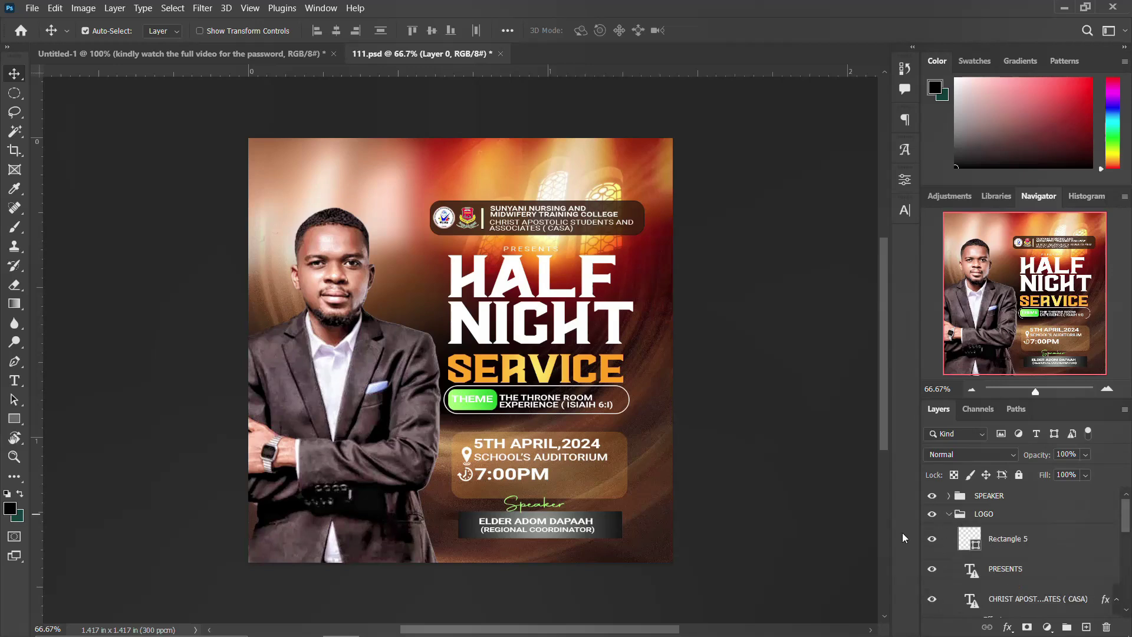
click(932, 541)
click(932, 599)
click(932, 568)
click(932, 538)
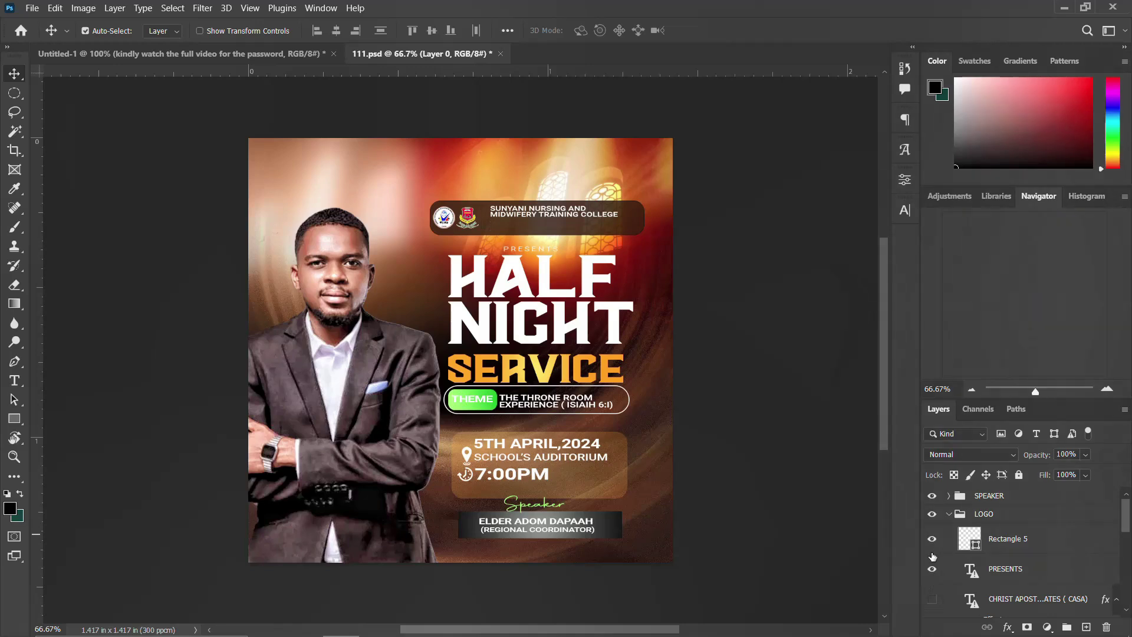
click(949, 515)
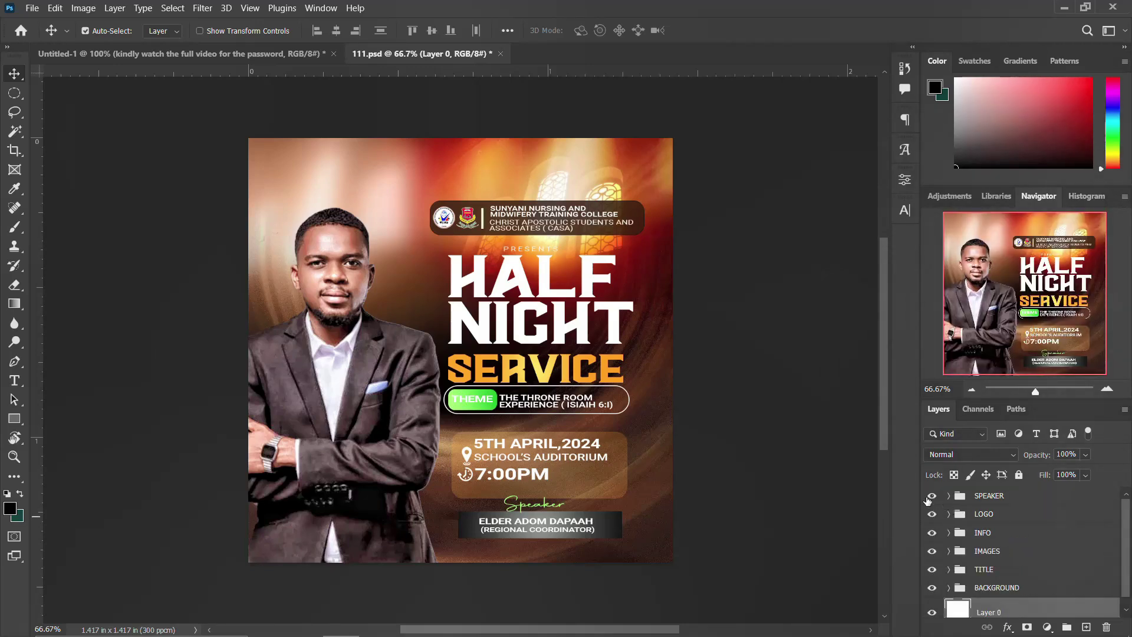
Step: Hide and reshow the speaker box, LOGO, info block and headline, then expand the TITLE group
click(932, 496)
click(932, 496)
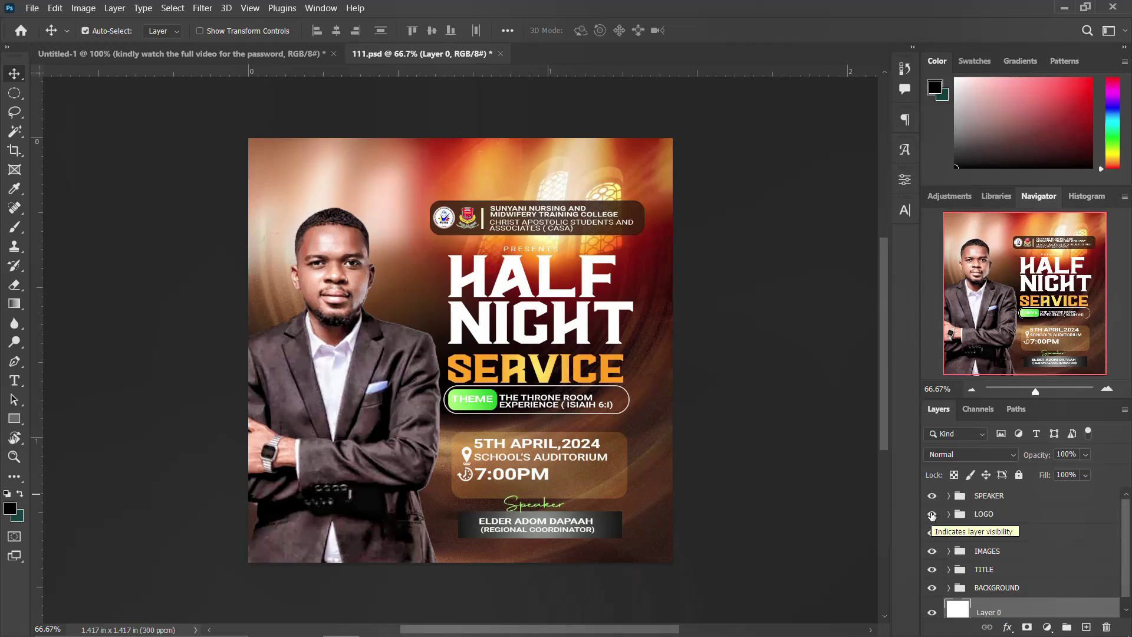
click(932, 514)
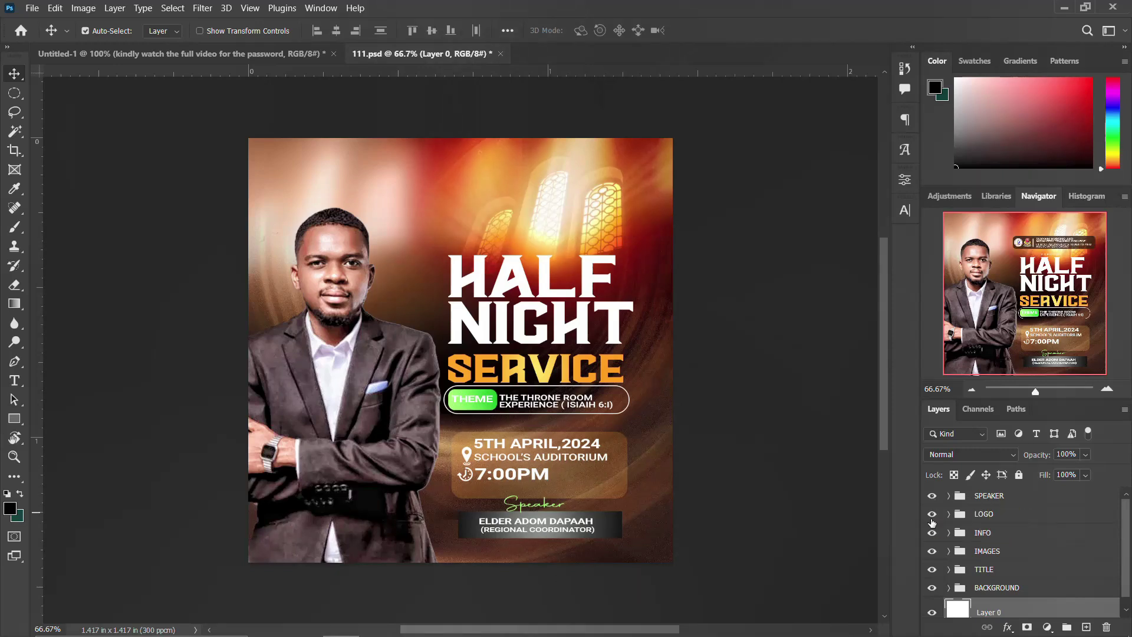
click(932, 515)
click(931, 533)
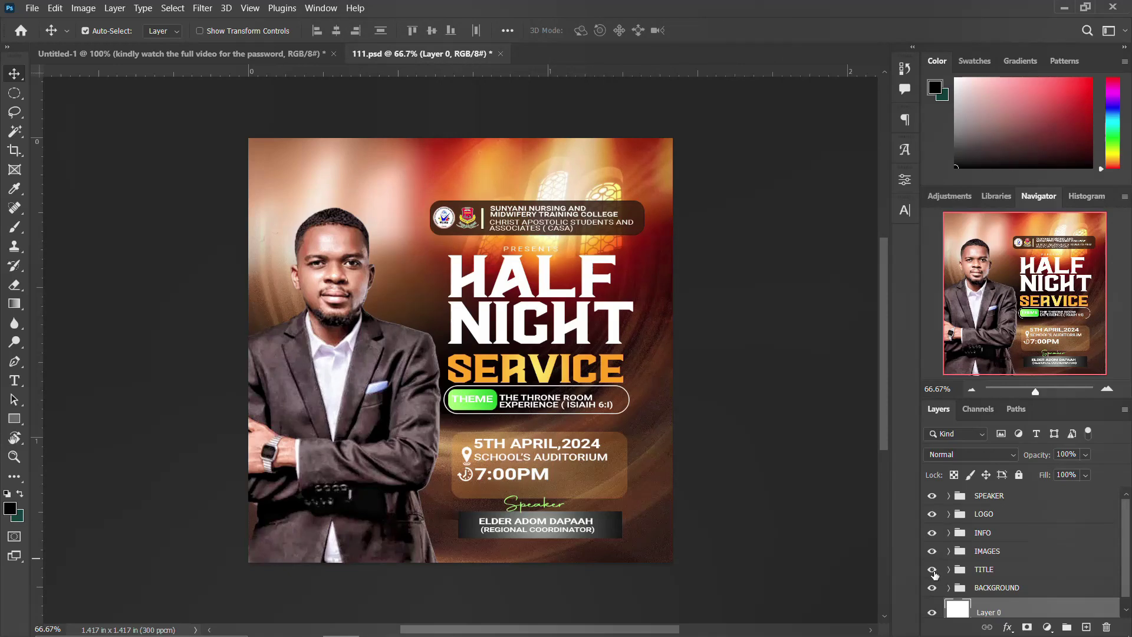
click(932, 569)
click(933, 570)
click(950, 569)
Step: Look over TITLE's theme rectangle, Throne Room and THEME layers, then fold it back to the six top-level groups
scroll(1003, 584, down, 3)
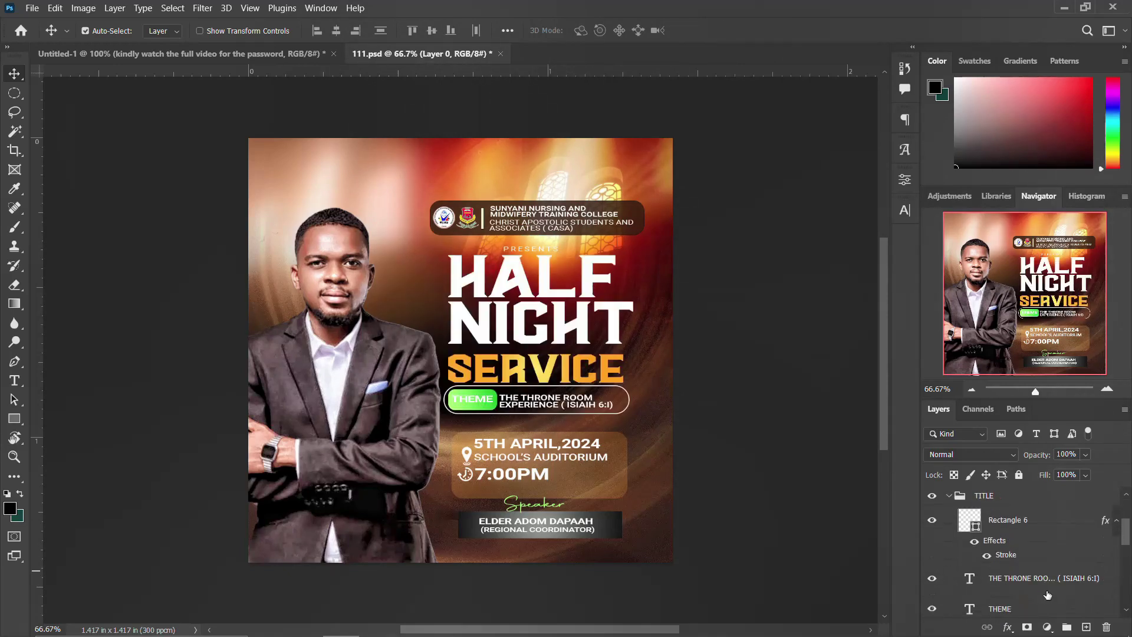
scroll(1042, 554, down, 3)
scroll(1042, 554, down, 2)
scroll(1042, 554, down, 3)
scroll(1042, 554, down, 3)
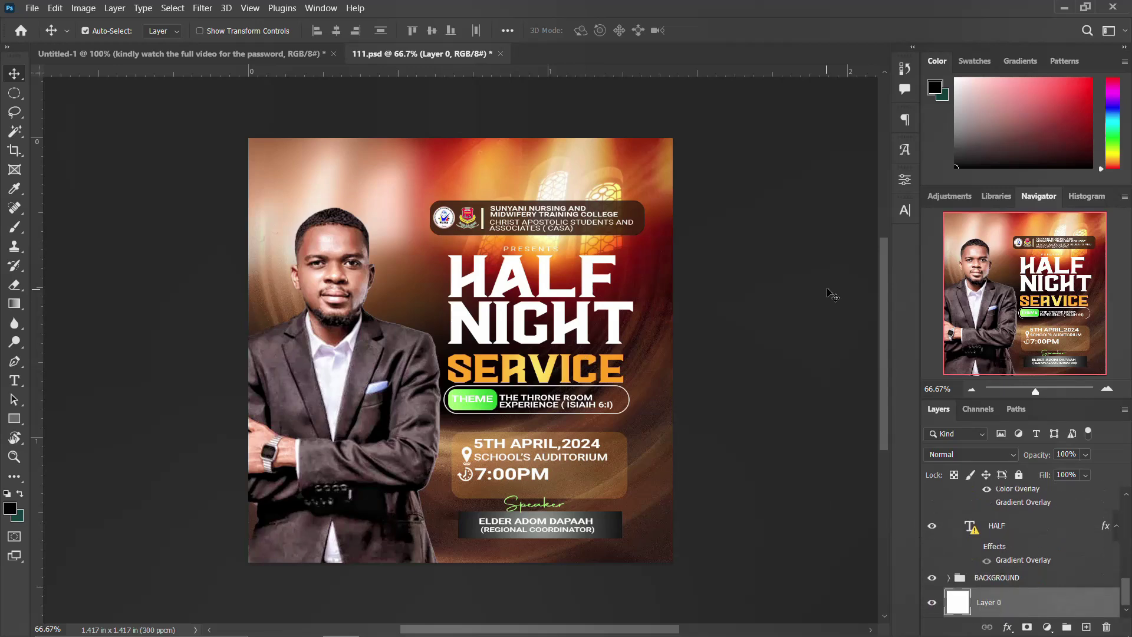
scroll(970, 529, up, 2)
scroll(802, 496, up, 3)
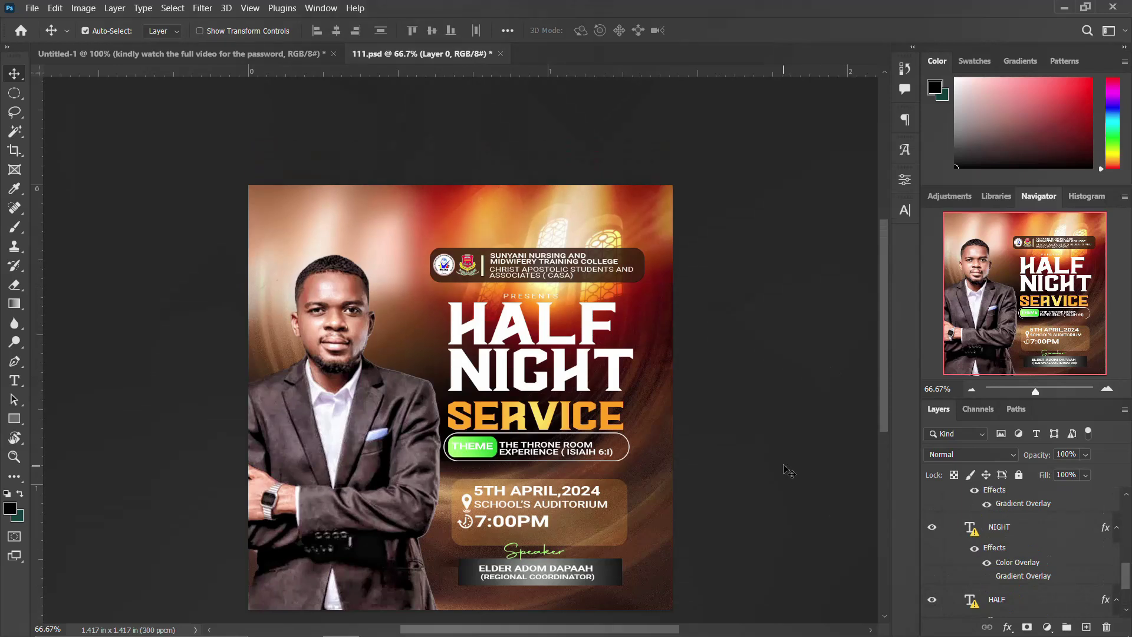
scroll(802, 496, up, 3)
scroll(985, 526, up, 2)
scroll(985, 526, up, 2)
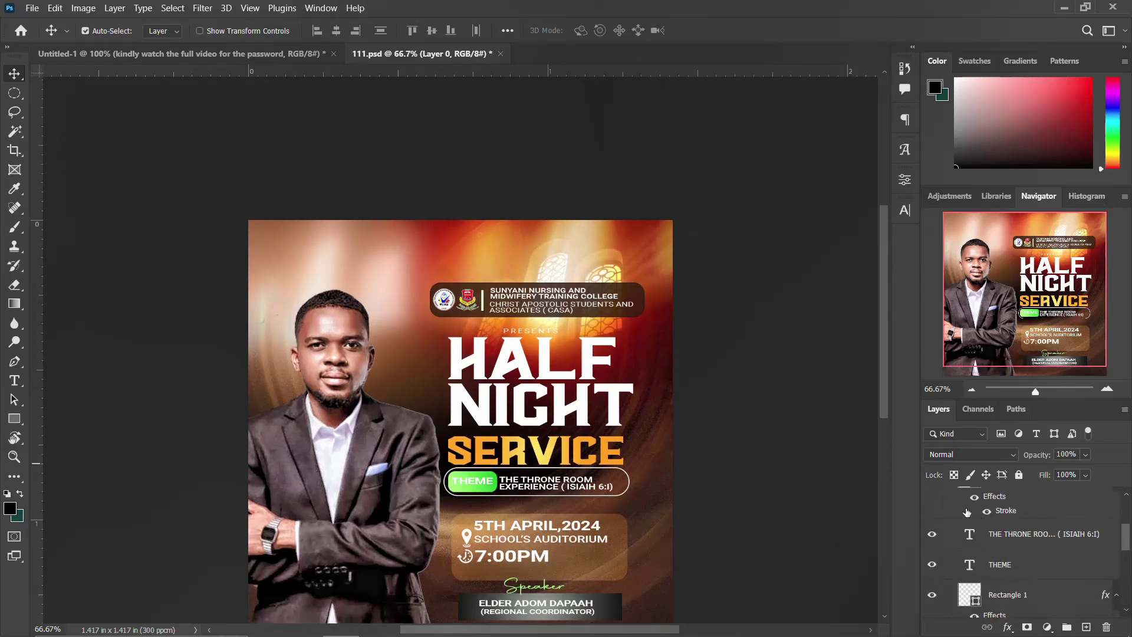
scroll(967, 512, up, 5)
click(950, 563)
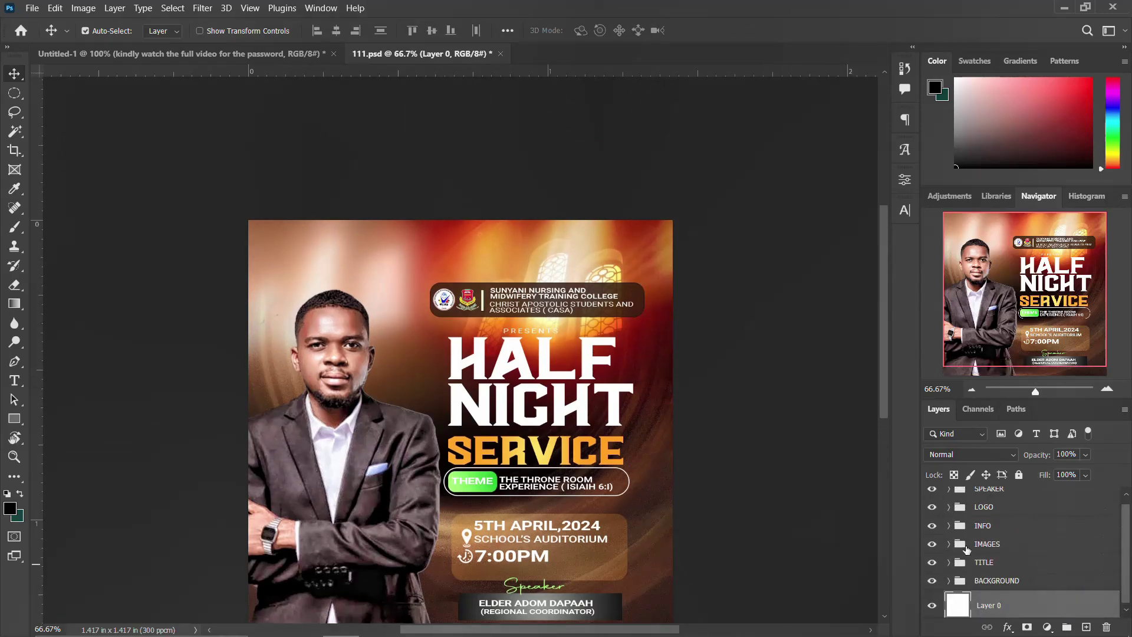
scroll(970, 541, up, 1)
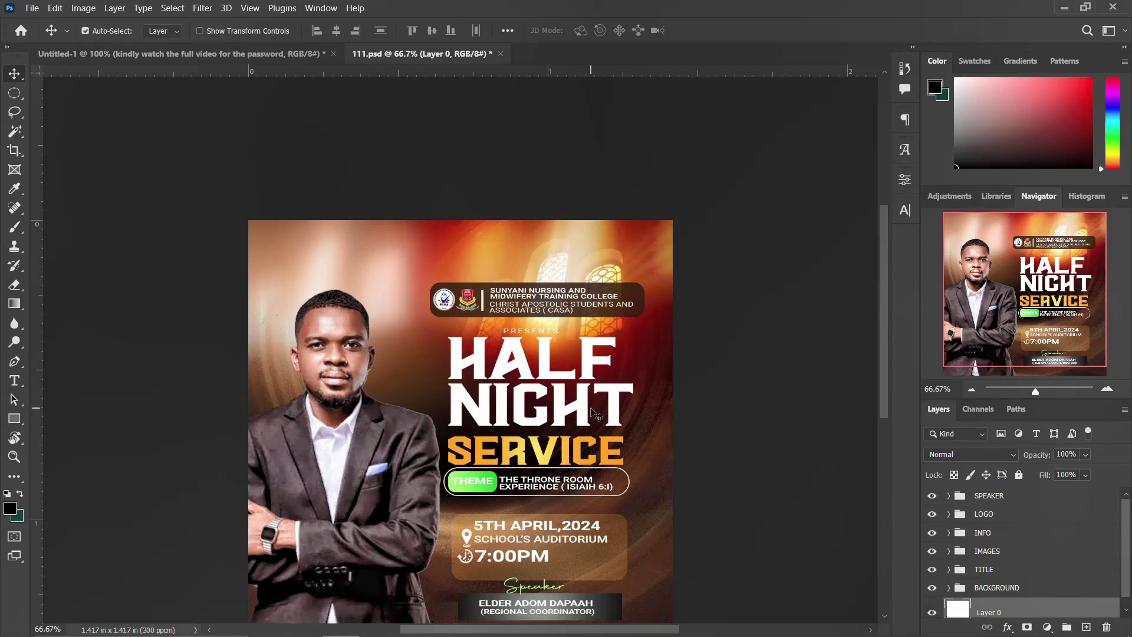
scroll(491, 354, down, 2)
scroll(492, 330, down, 2)
scroll(493, 326, down, 2)
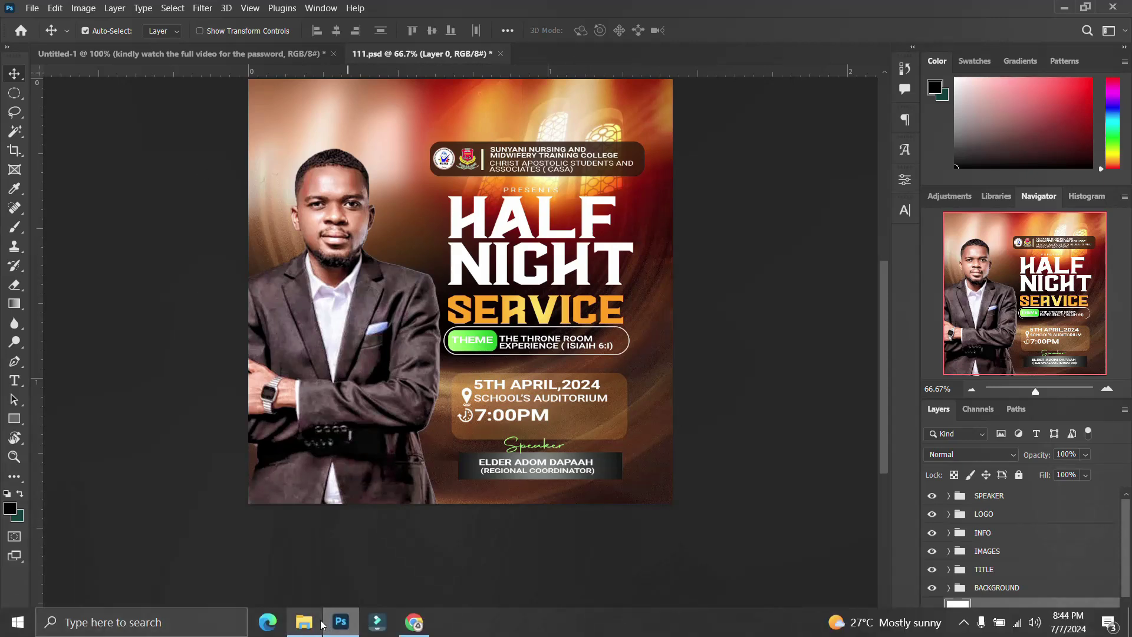
Step: Open 222.psd from the flyer folder, dismissing the text-layer update and linked-assets prompts
click(309, 630)
click(584, 212)
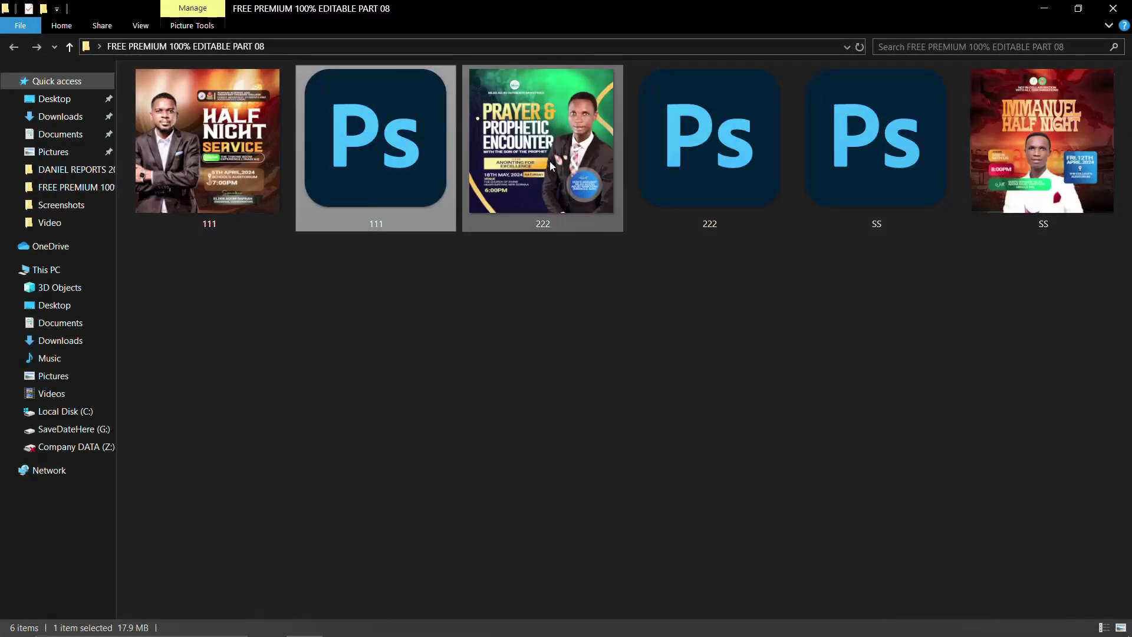
click(688, 160)
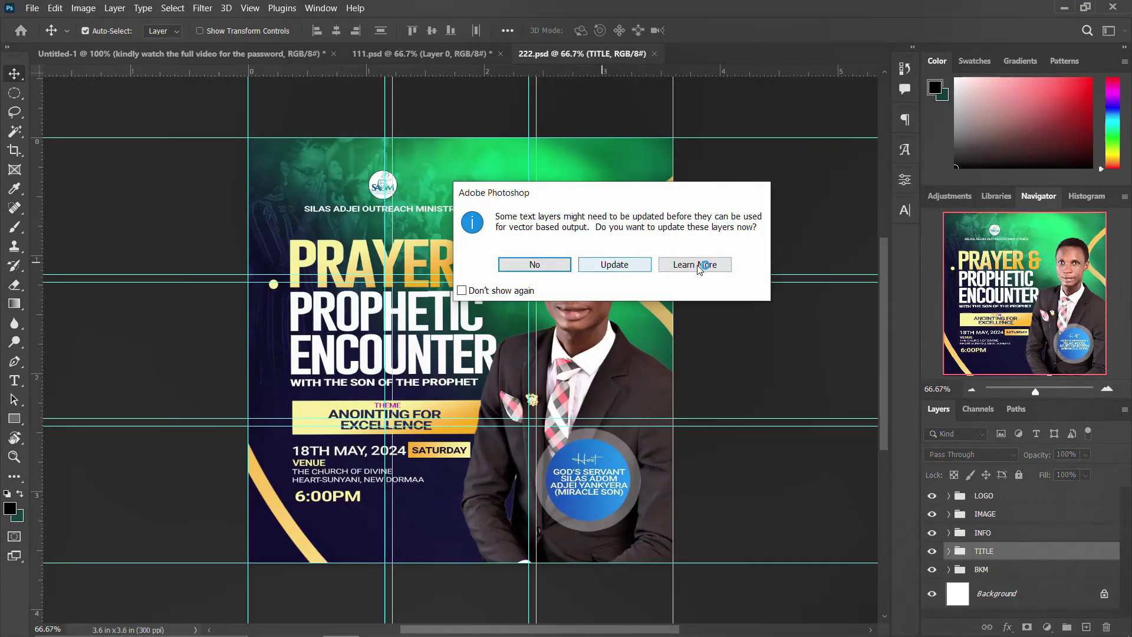
click(616, 265)
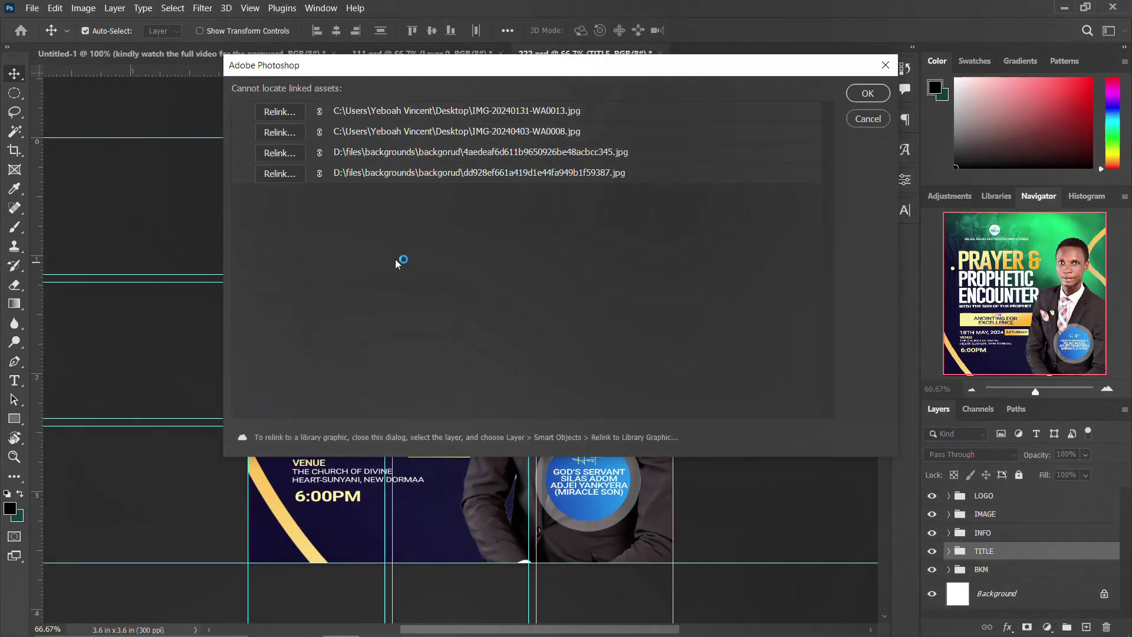
click(868, 93)
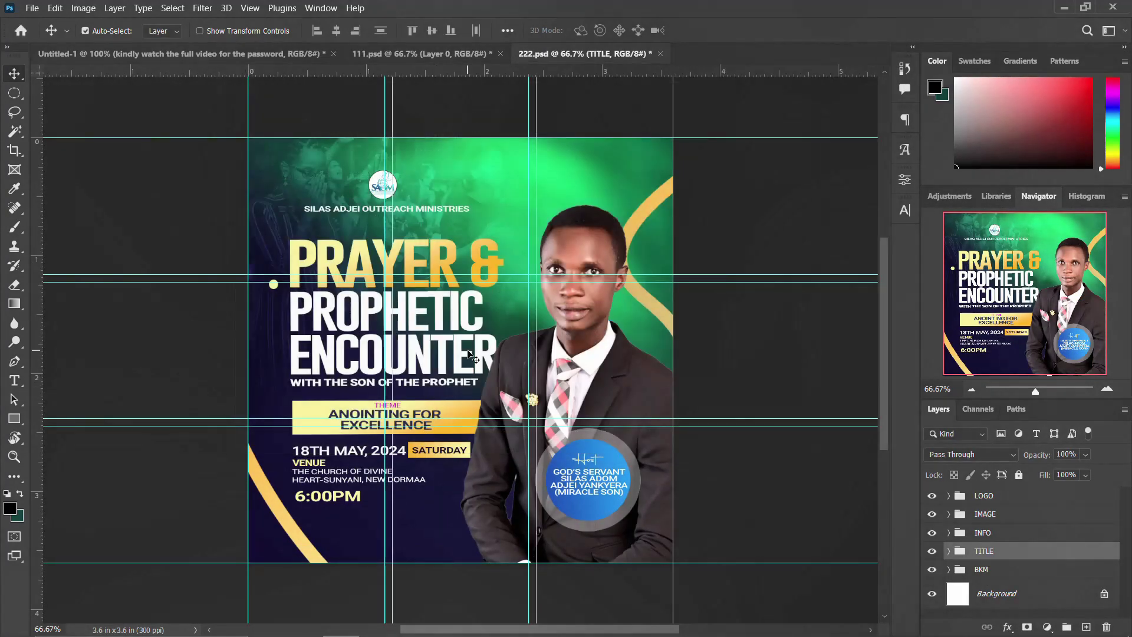
Step: Hide the man's photo layer IMG-20240403-WA0008 to reveal the background
scroll(469, 354, down, 1)
click(591, 355)
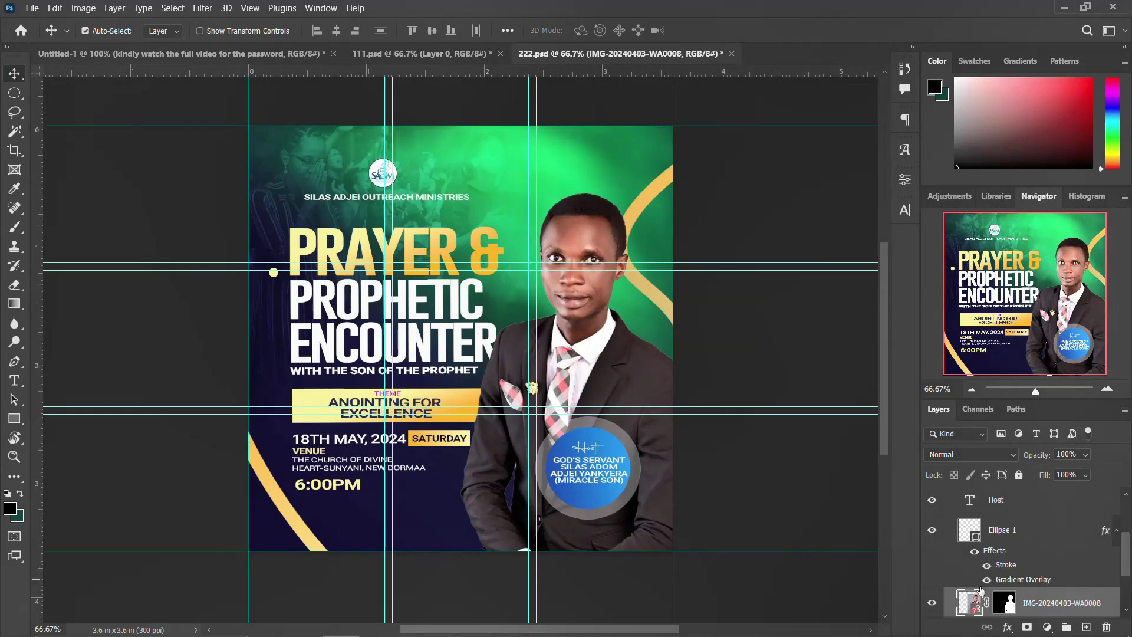
click(932, 603)
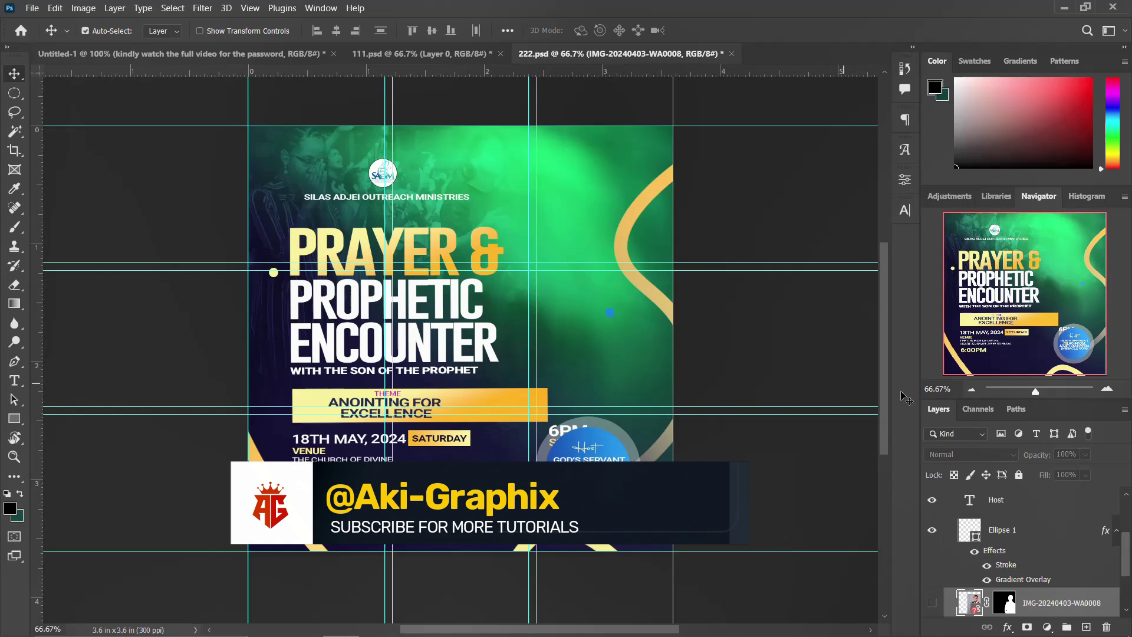
scroll(1006, 552, up, 2)
Step: Toggle the LOGO group, make IMAGE visible again, and turn the man's photo back on
scroll(976, 543, up, 1)
click(949, 515)
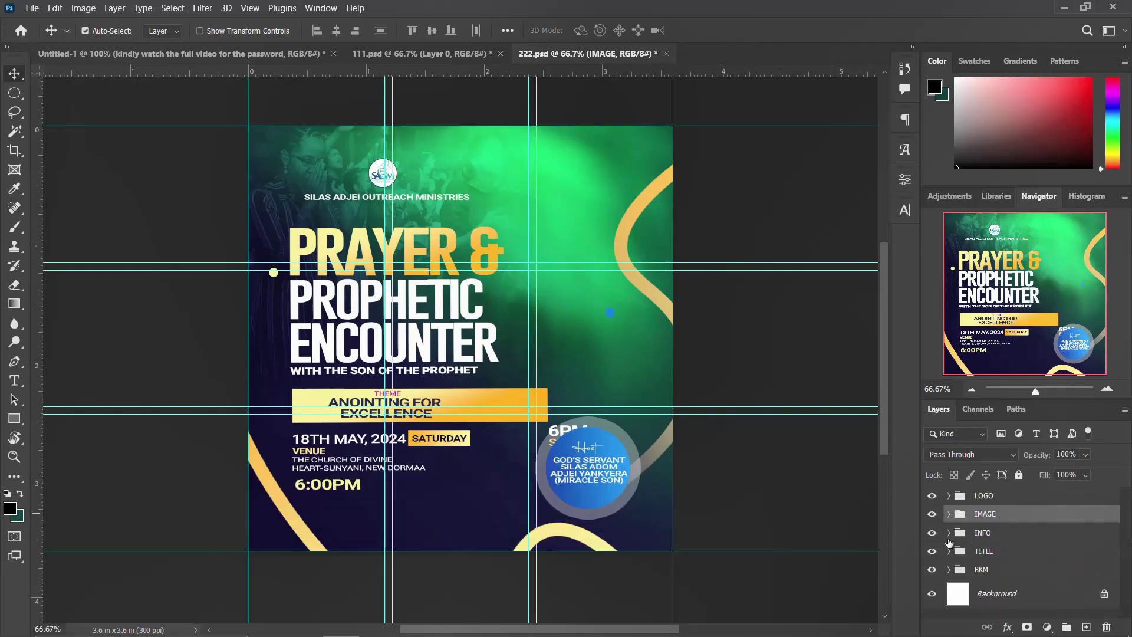
click(932, 496)
click(932, 496)
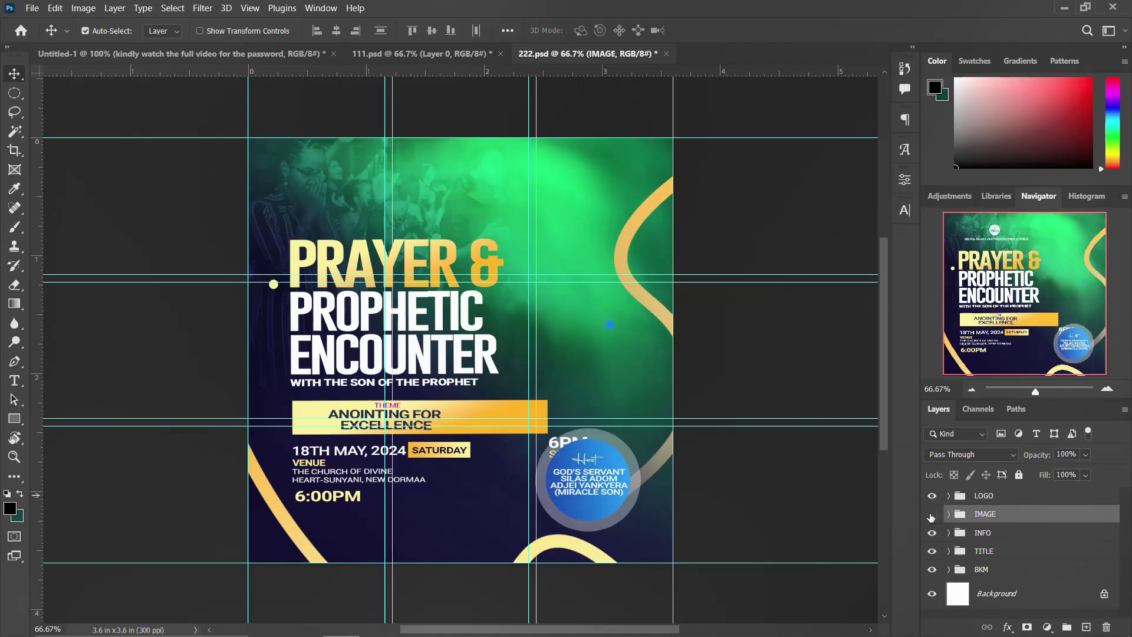
click(932, 515)
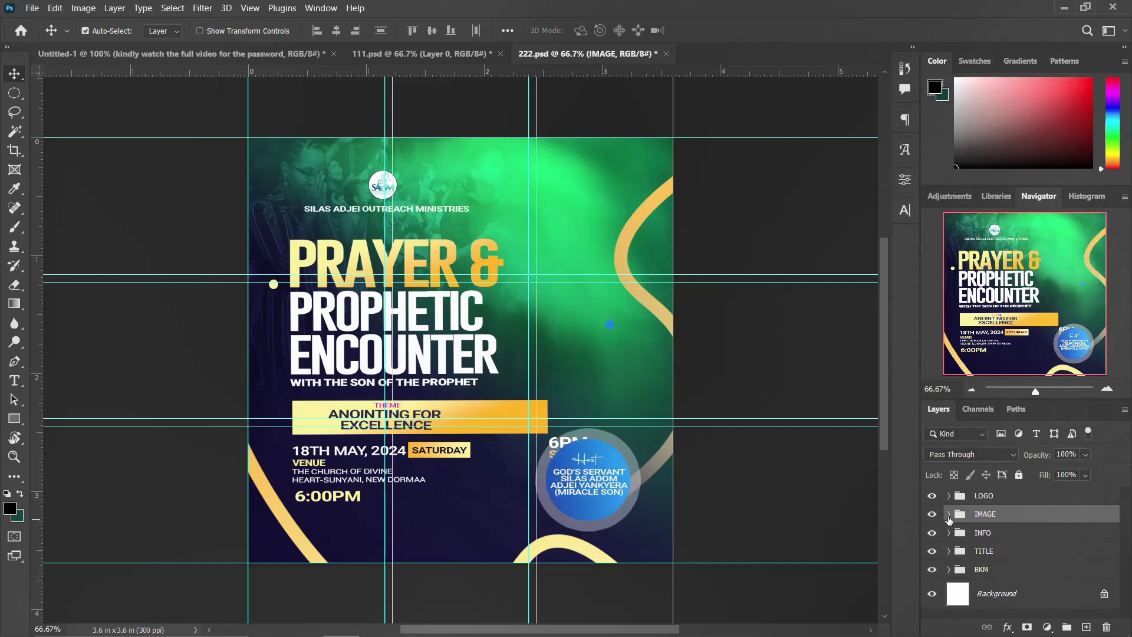
click(949, 515)
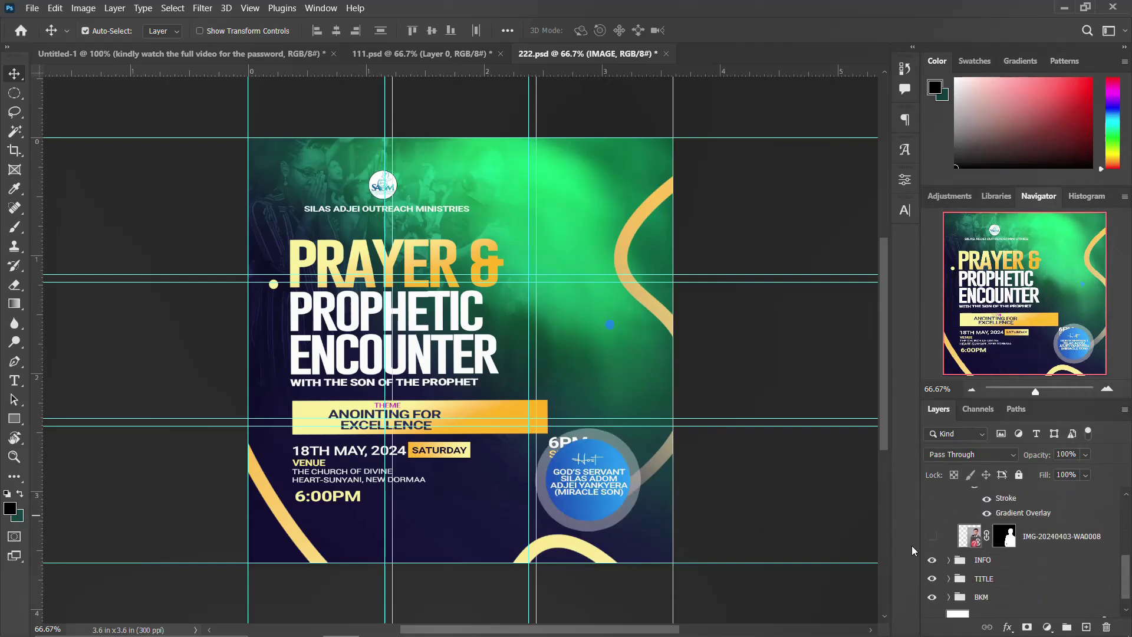
click(932, 537)
scroll(970, 538, up, 2)
scroll(971, 538, up, 3)
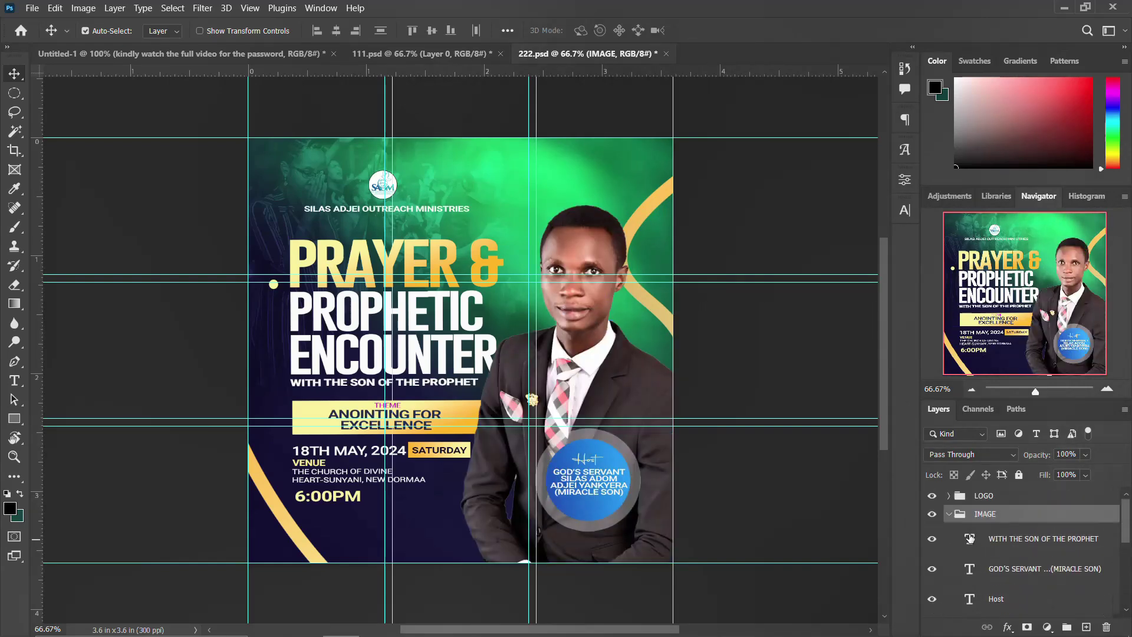
click(949, 515)
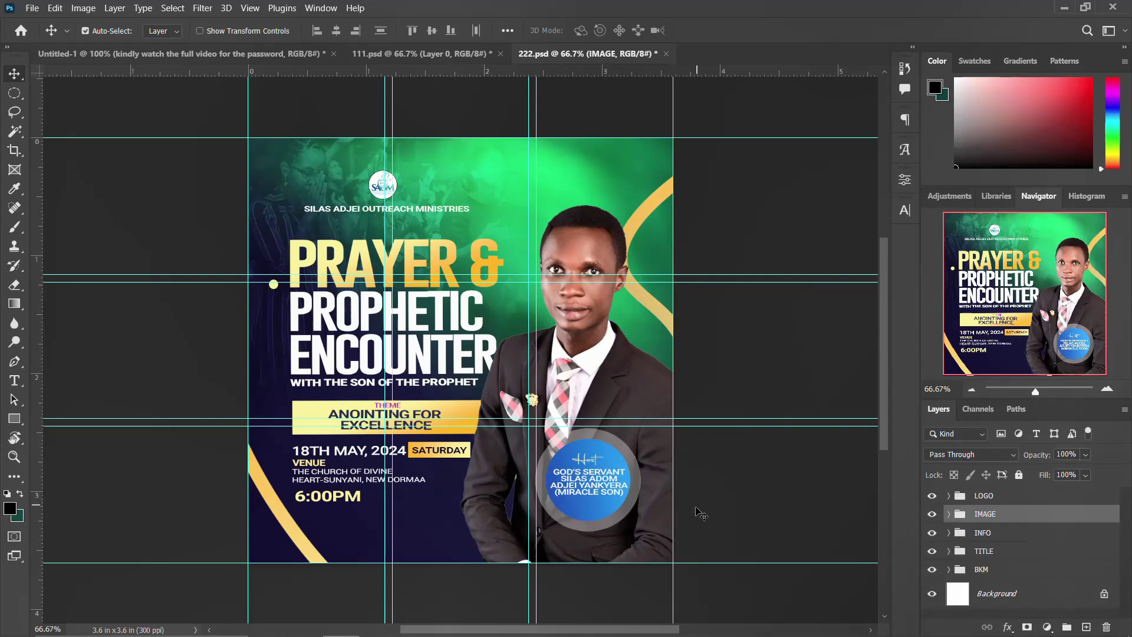
Step: Hide and reshow the INFO and TITLE groups twice, then unlock the Background as Layer 0
click(933, 533)
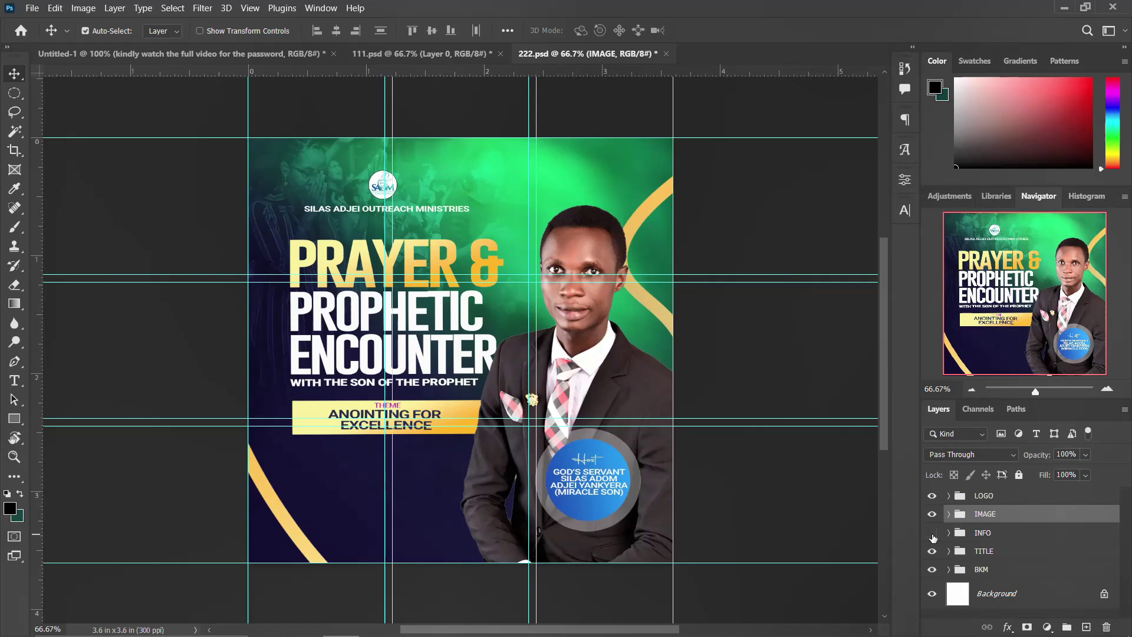
click(933, 533)
click(933, 533)
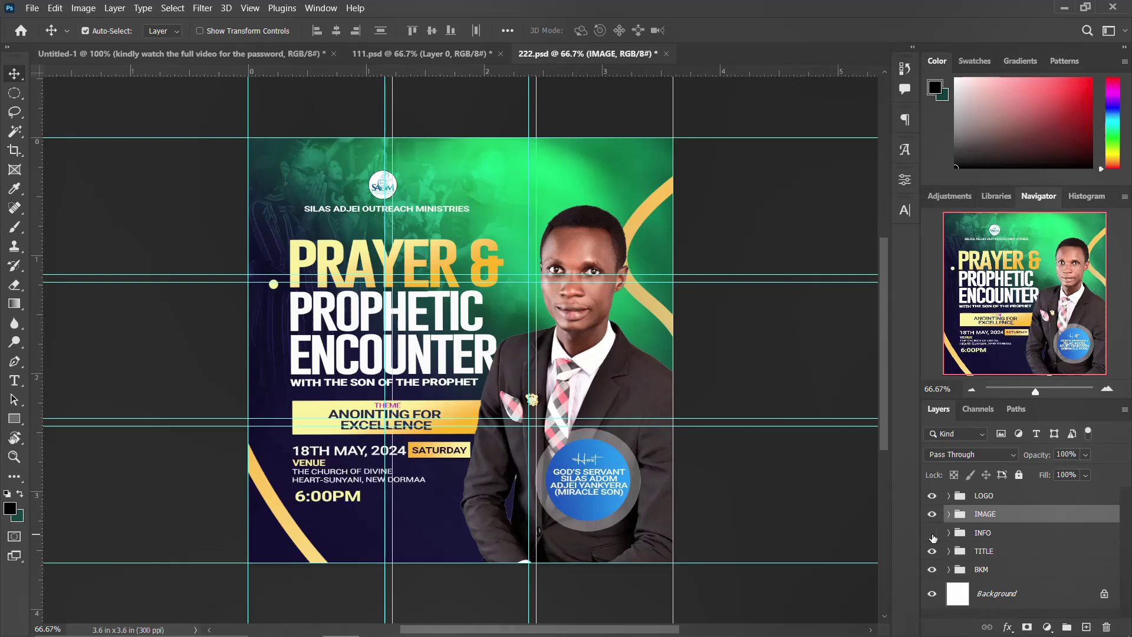
click(933, 533)
click(932, 551)
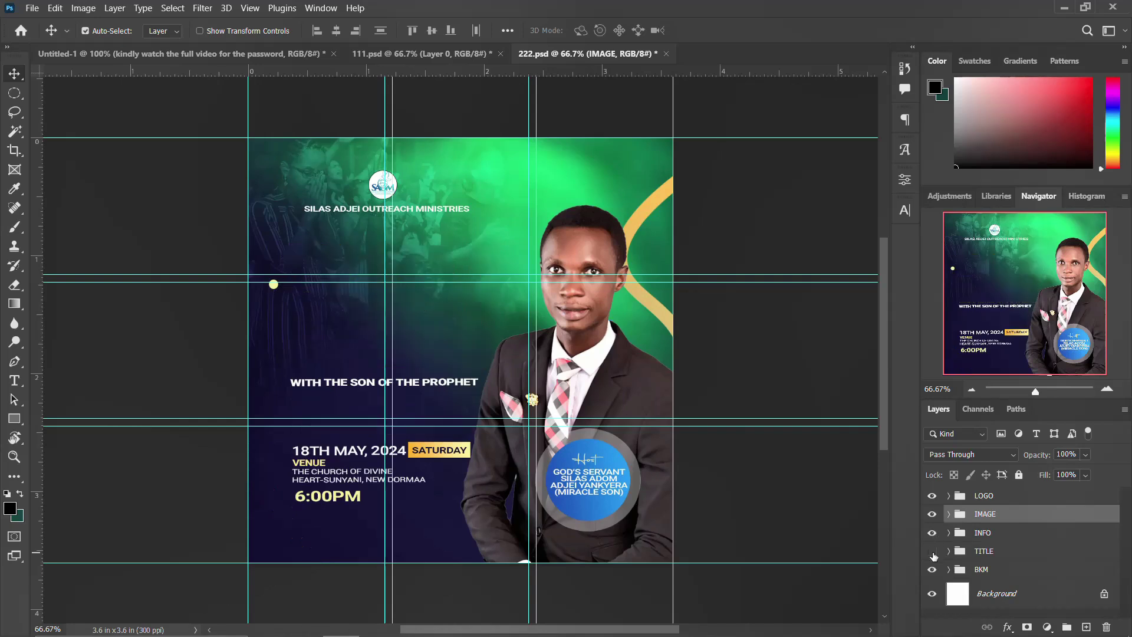
click(933, 551)
click(933, 551)
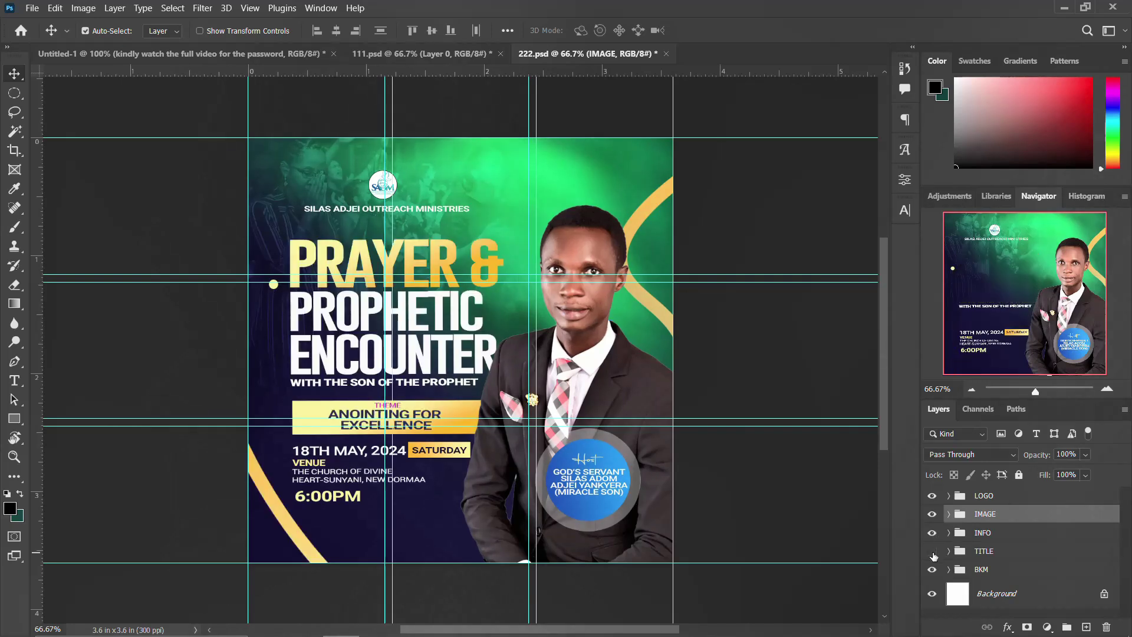
click(933, 551)
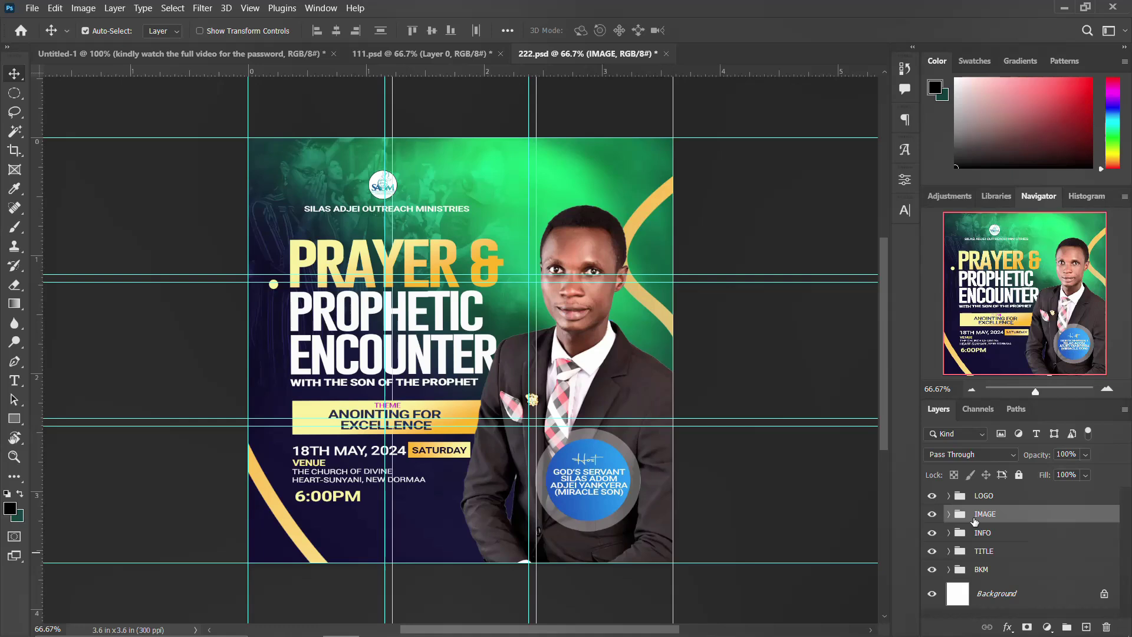
scroll(460, 348, down, 2)
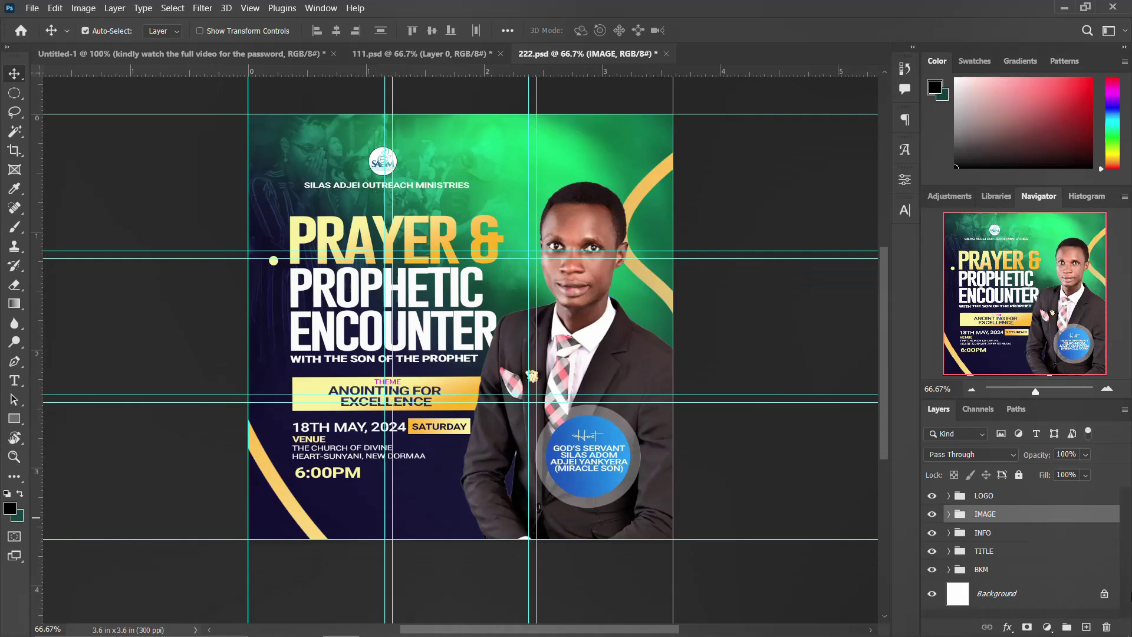
click(1104, 596)
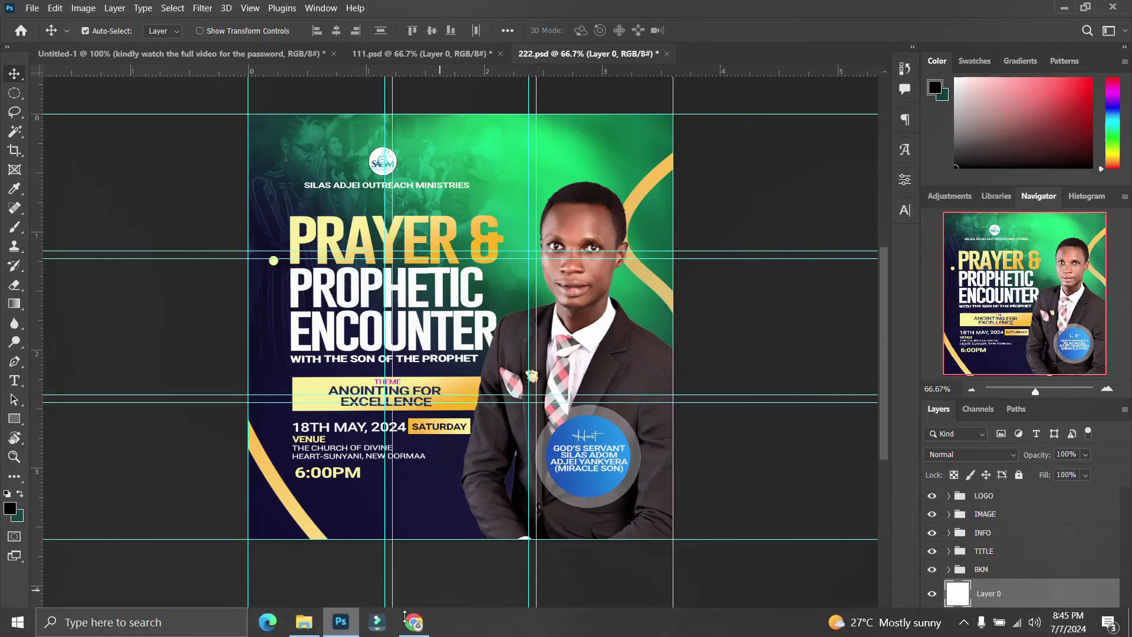
Step: Open SS.psd from File Explorer, dismiss the linked-assets warning, and hide the 03 copy 2 texture
click(380, 623)
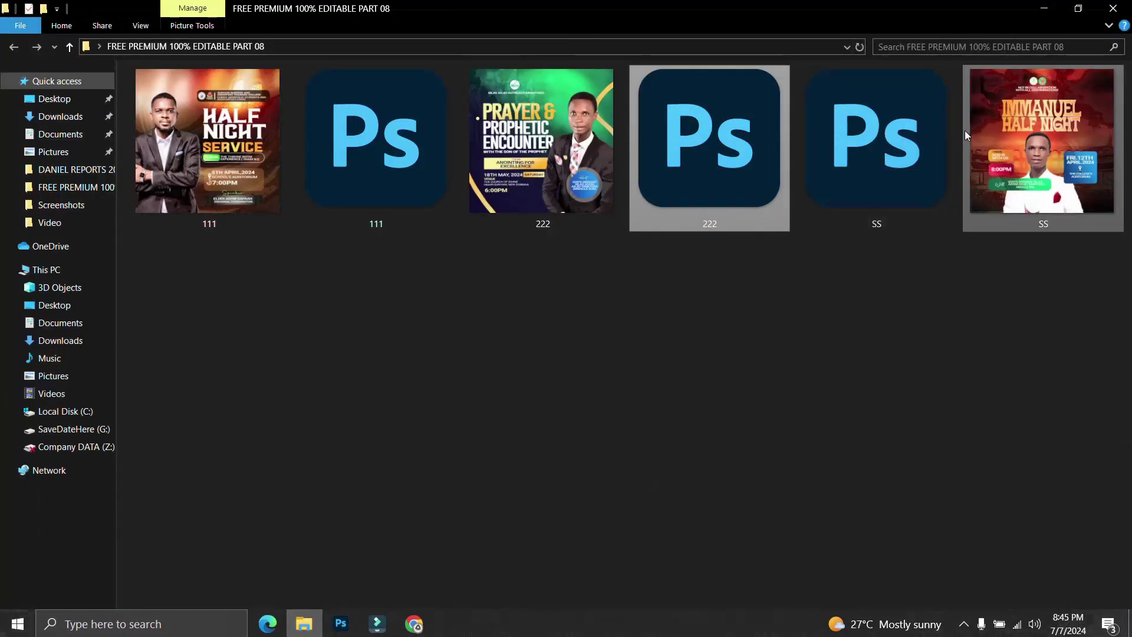
click(877, 158)
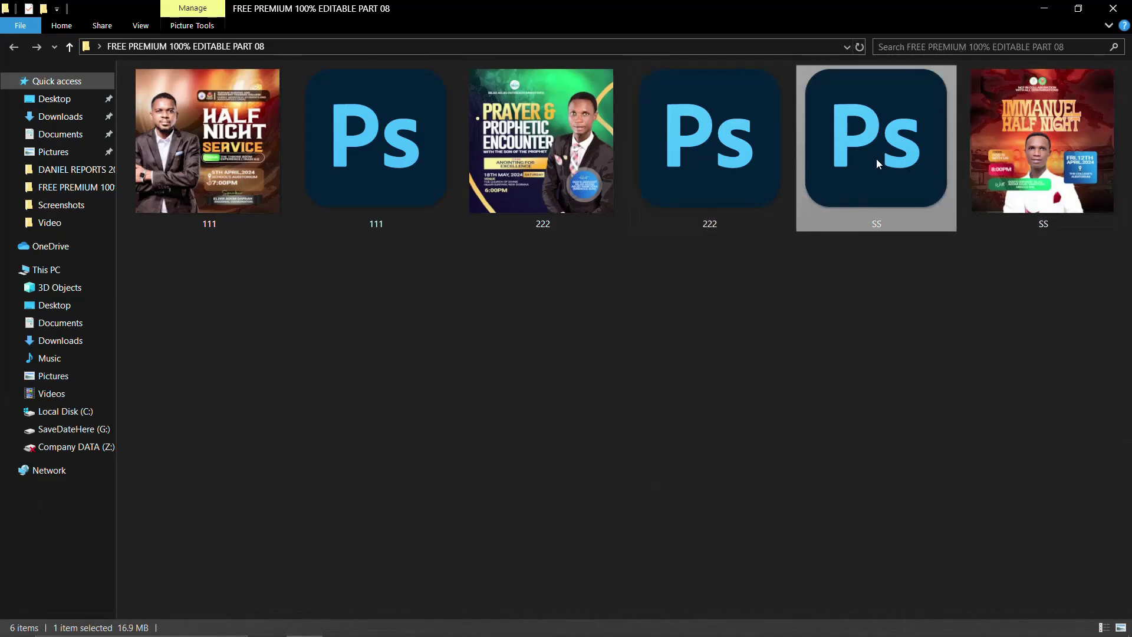
double_click(670, 191)
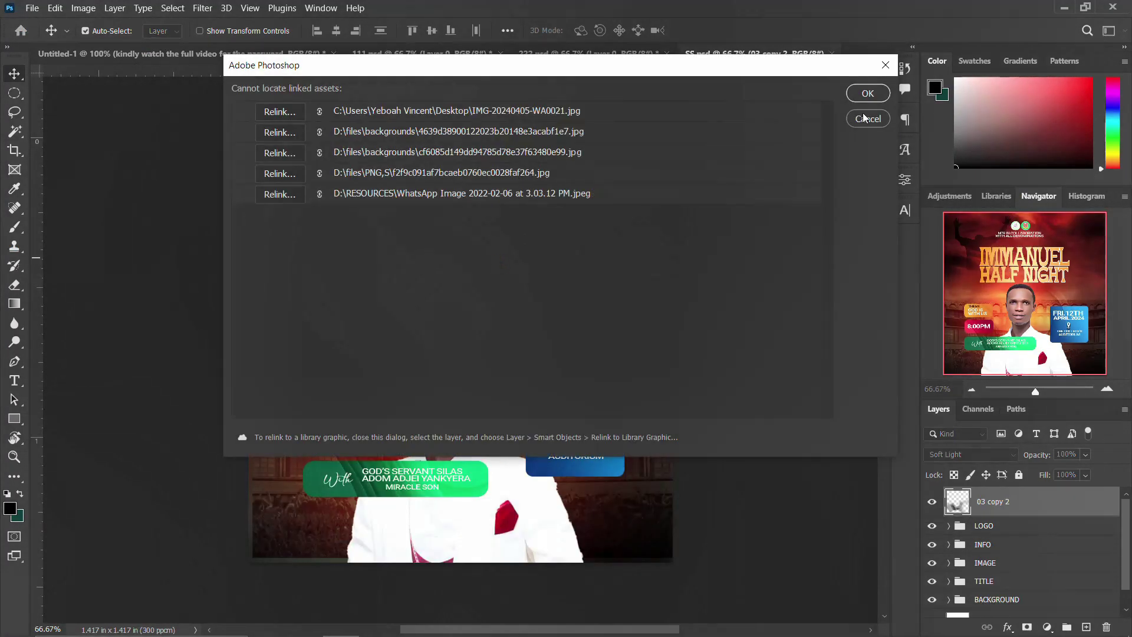
click(867, 93)
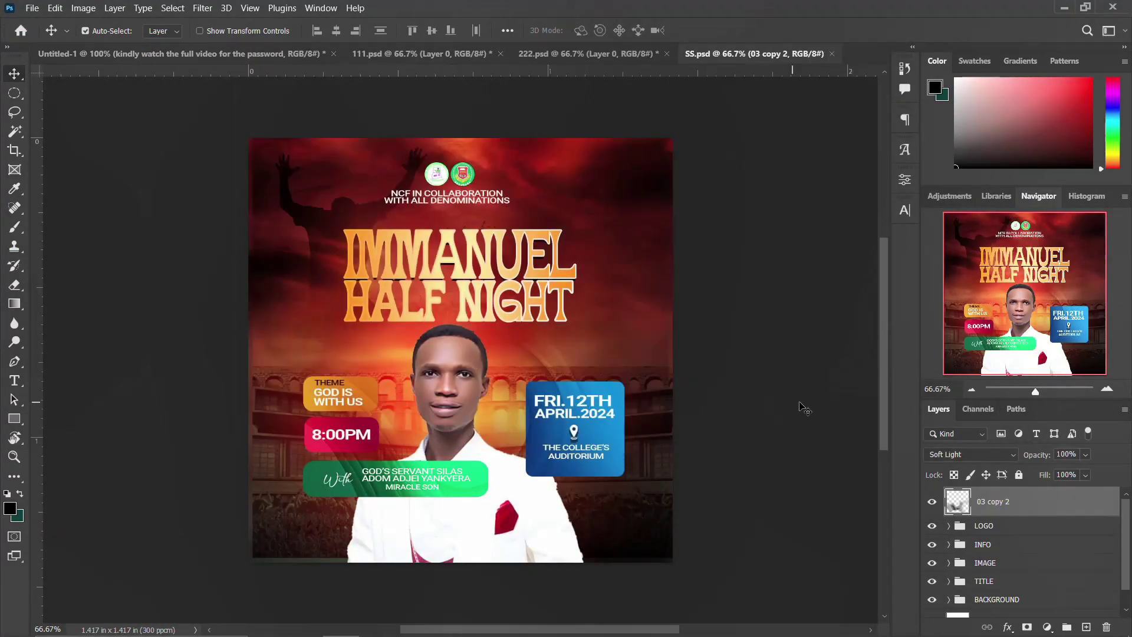
click(932, 502)
Step: Show 03 copy 2 again and hide then reshow the LOGO, INFO, IMAGE, TITLE and BACKGROUND groups
click(933, 502)
click(931, 526)
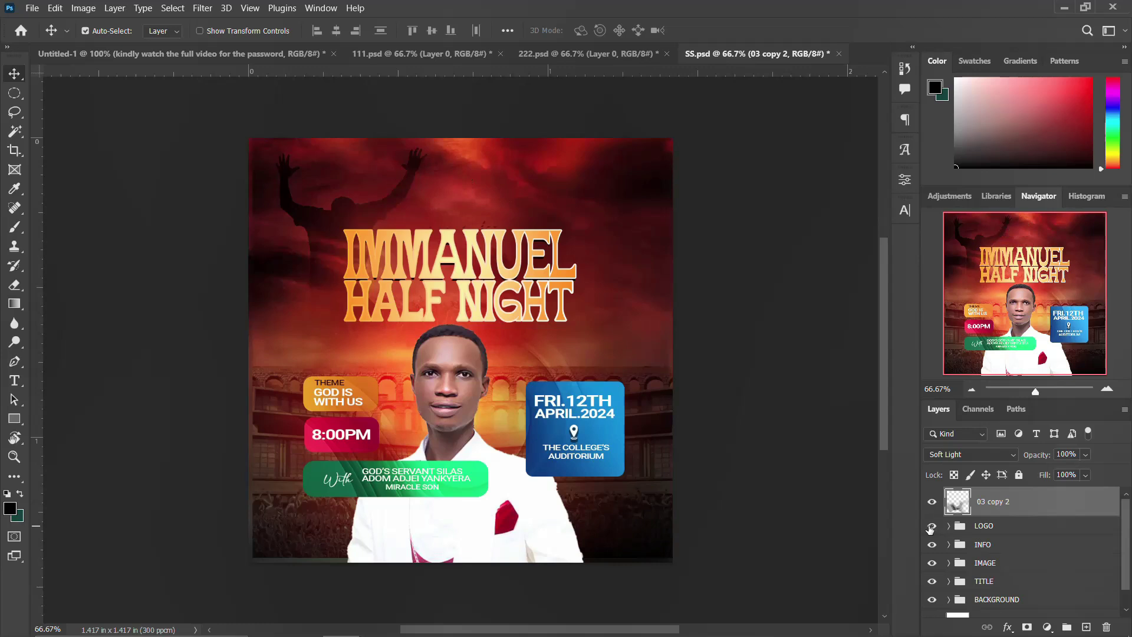
click(931, 527)
click(932, 544)
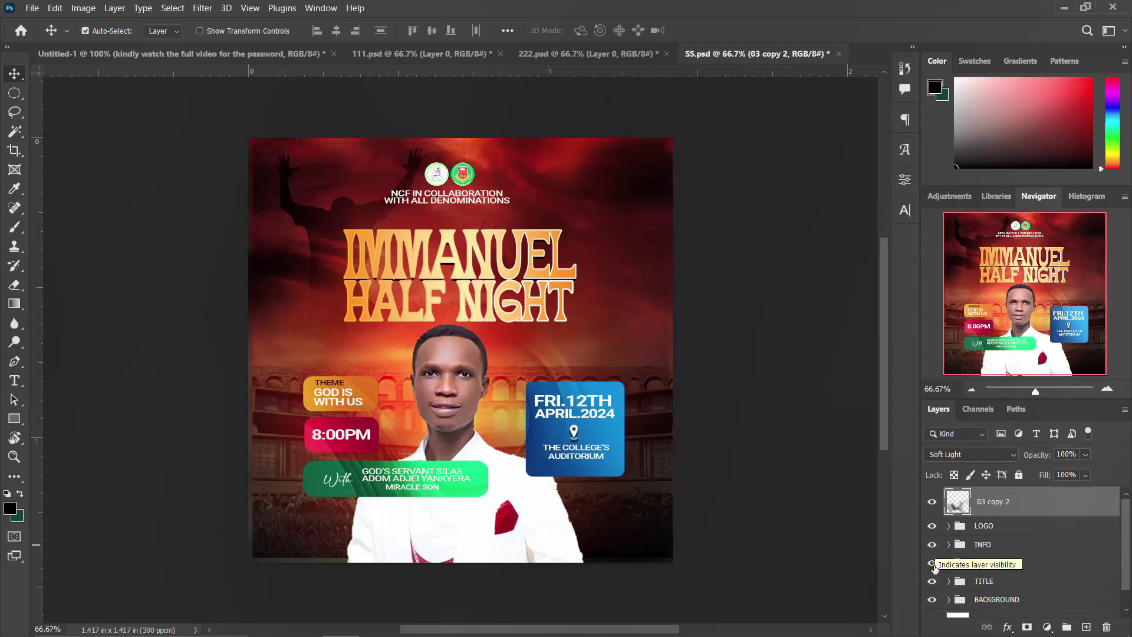
click(932, 563)
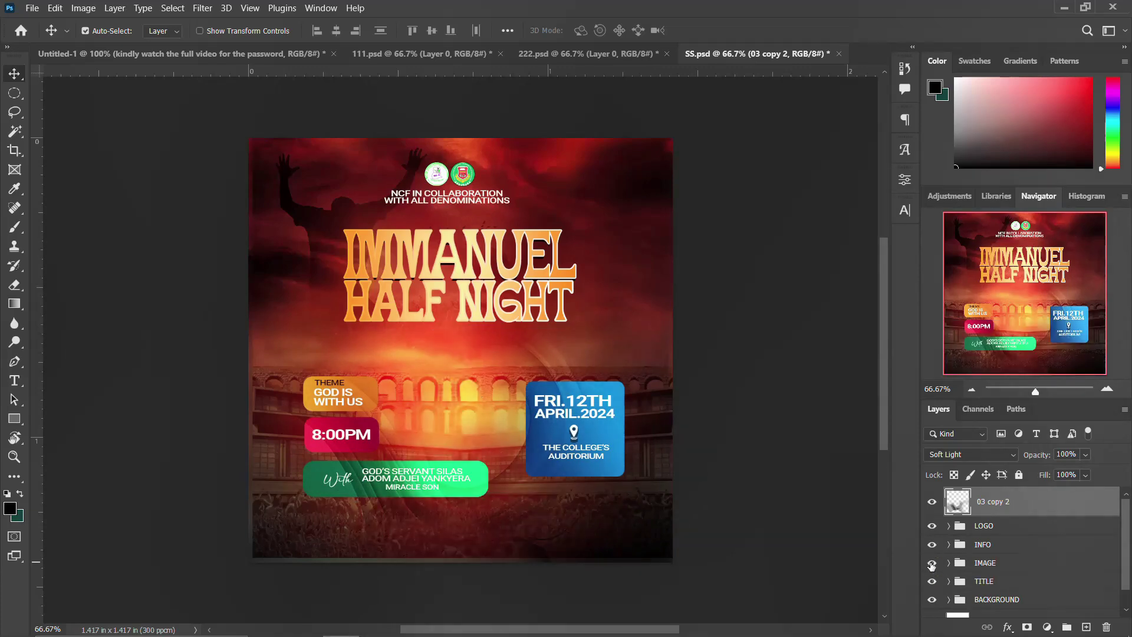
click(932, 563)
click(932, 581)
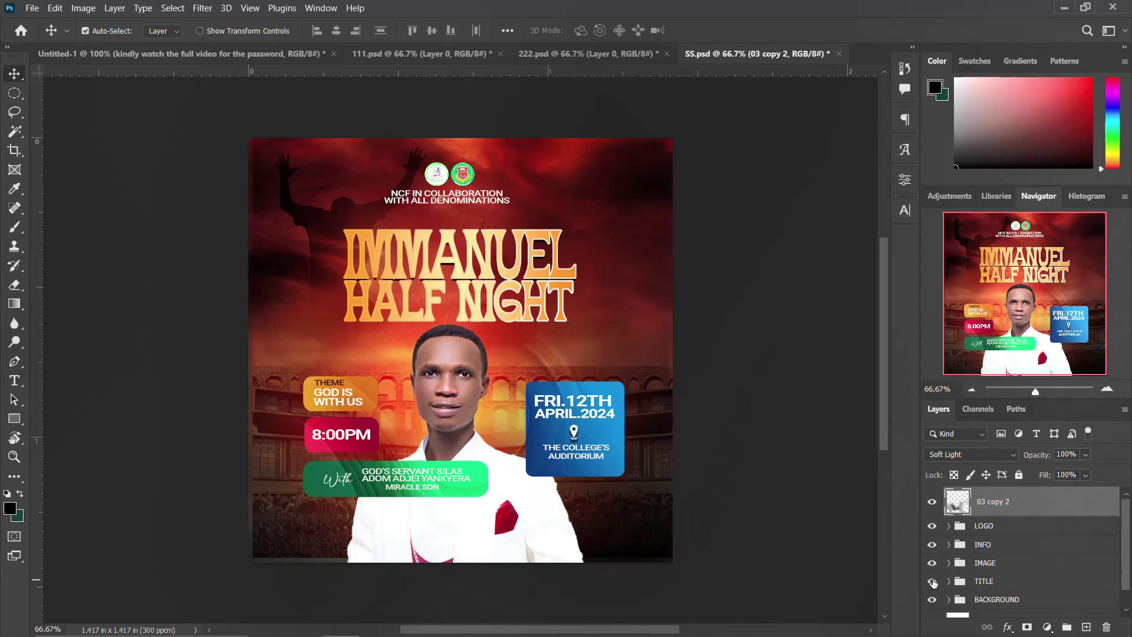
scroll(933, 581, down, 1)
click(933, 578)
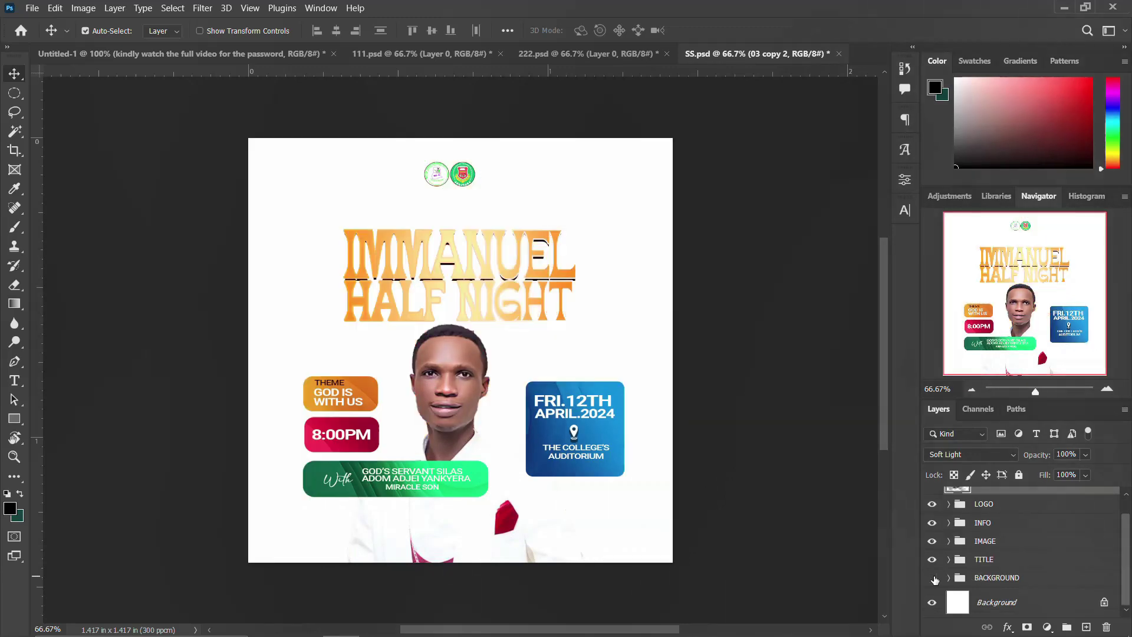
click(933, 578)
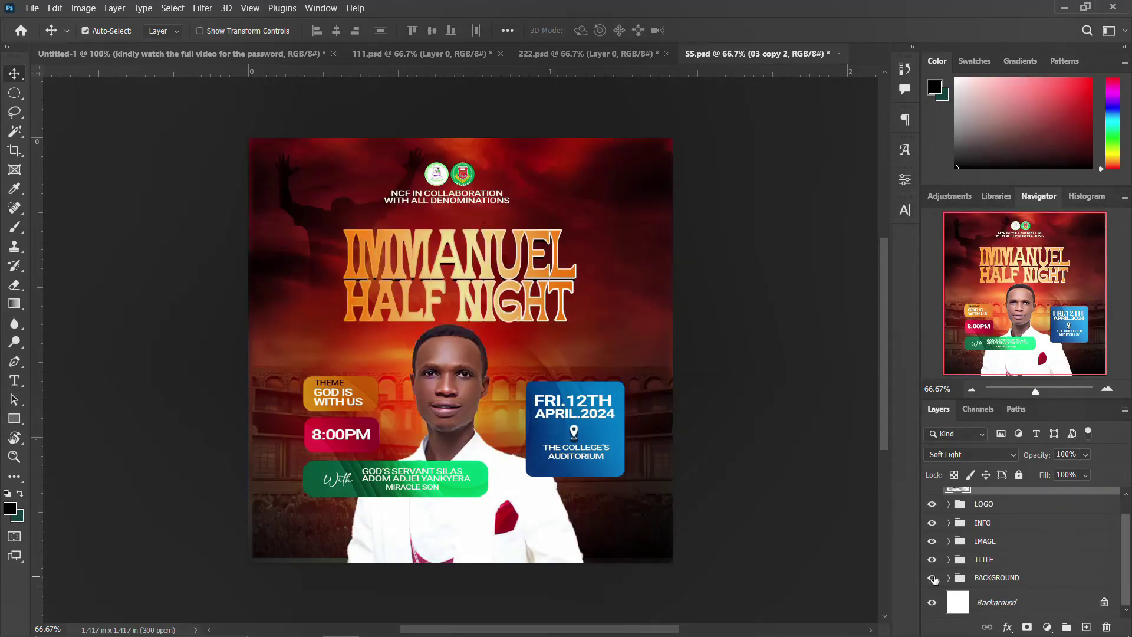
Step: Group 03 copy 2, LOGO, INFO, IMAGE and TITLE into Group 1 with Ctrl+G
click(983, 561)
scroll(983, 553, up, 1)
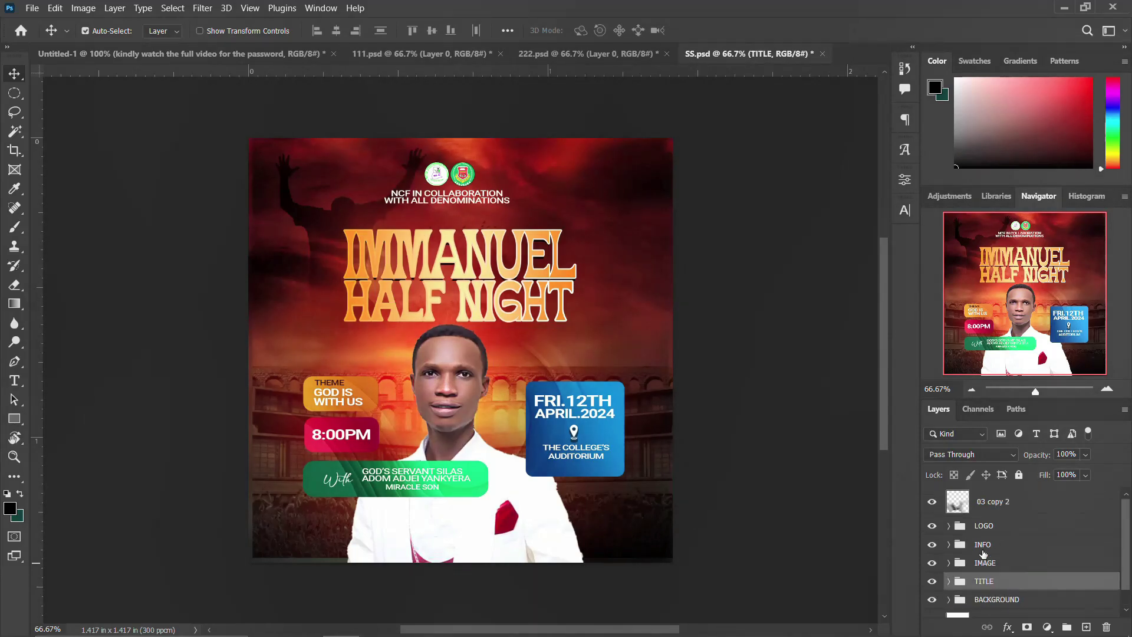
click(994, 508)
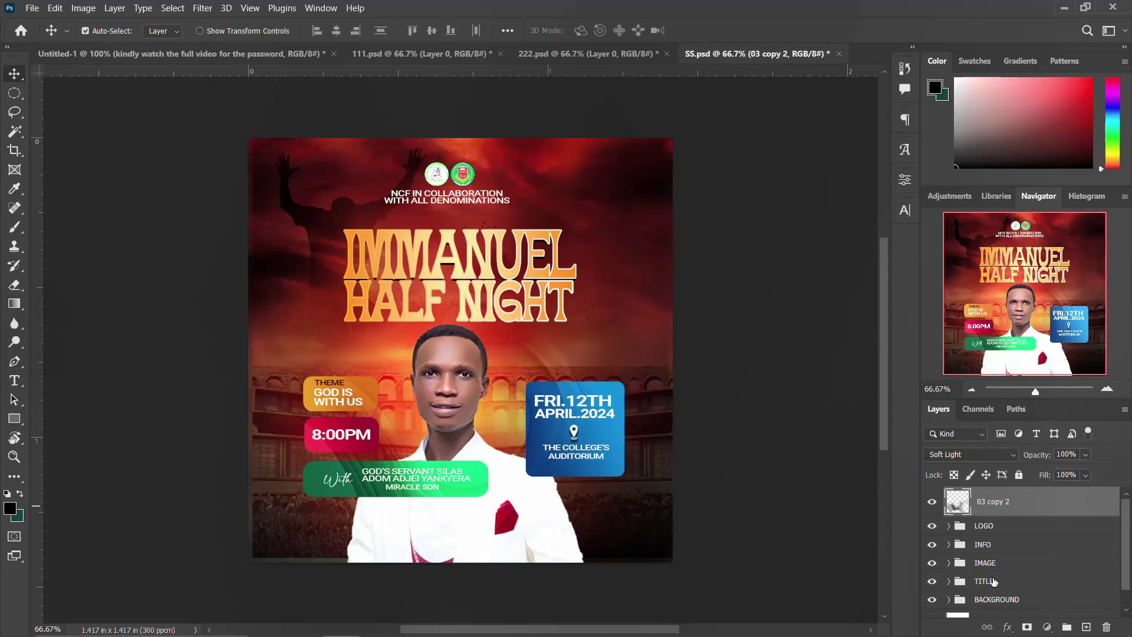
shift+click(996, 582)
ctrl+click(995, 582)
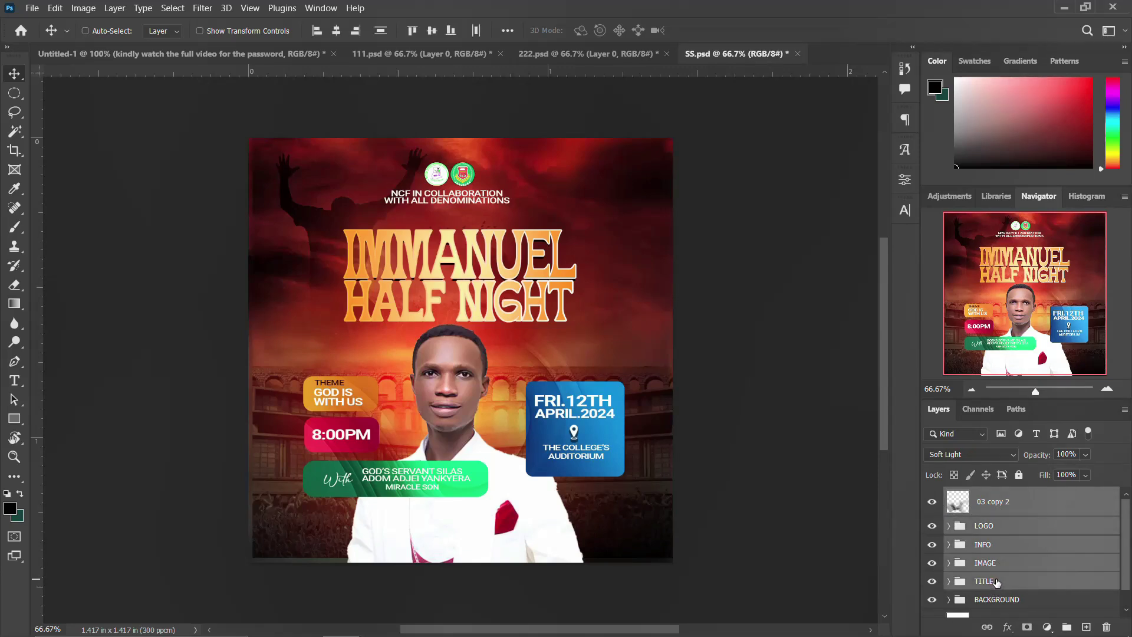
key(ctrl+g)
Step: Hide Group 1, expand BACKGROUND, and select its blurred smart object layer
click(932, 495)
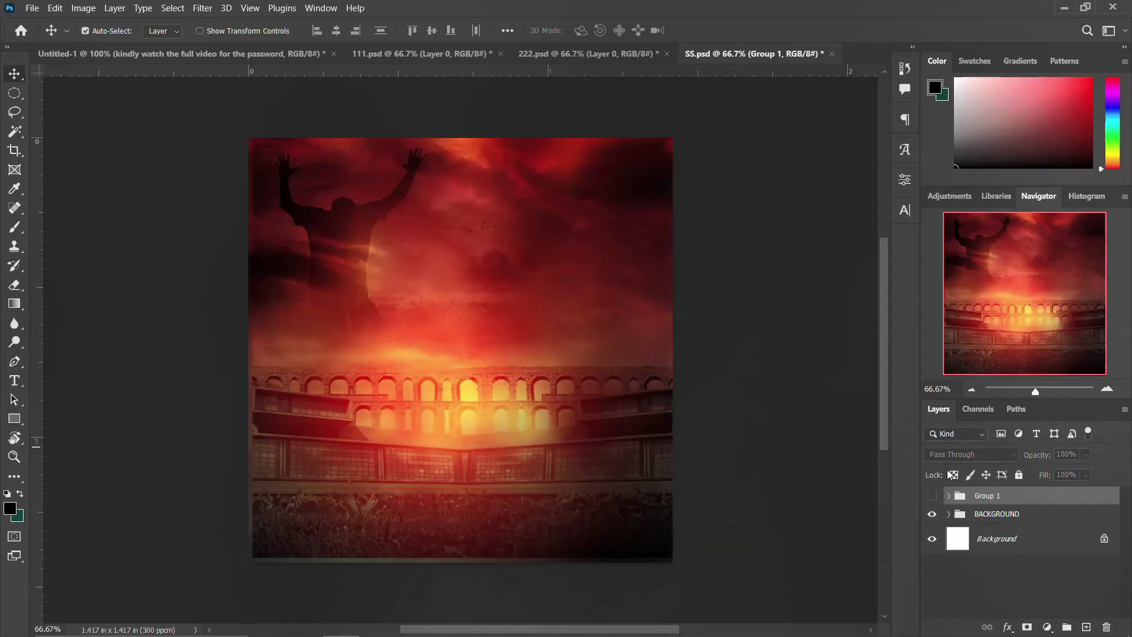
click(933, 497)
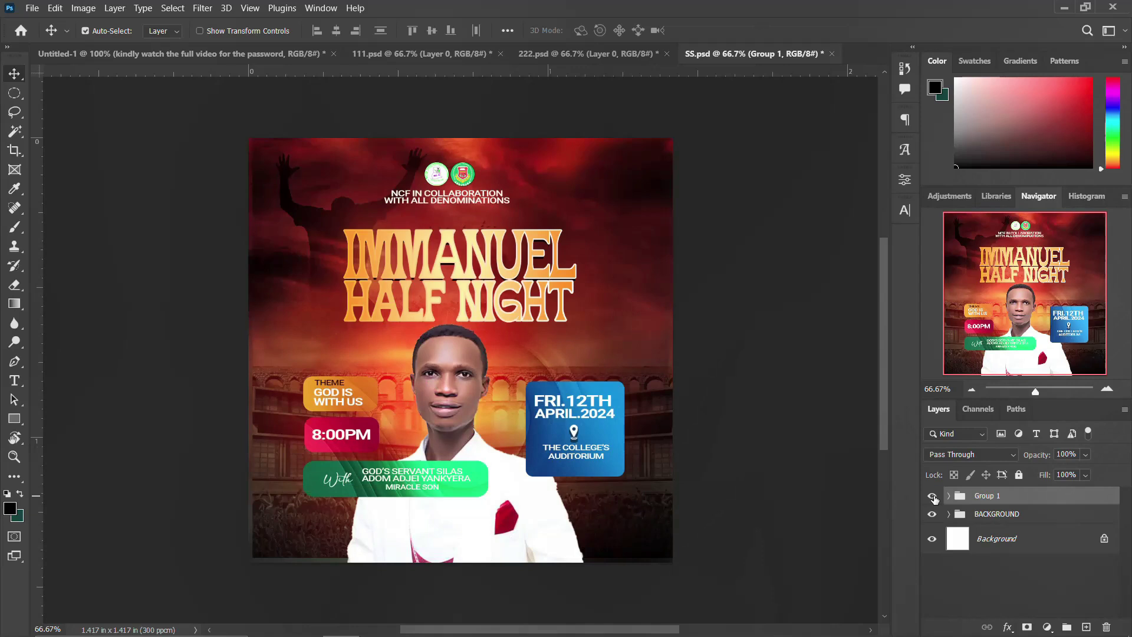
click(932, 496)
click(949, 514)
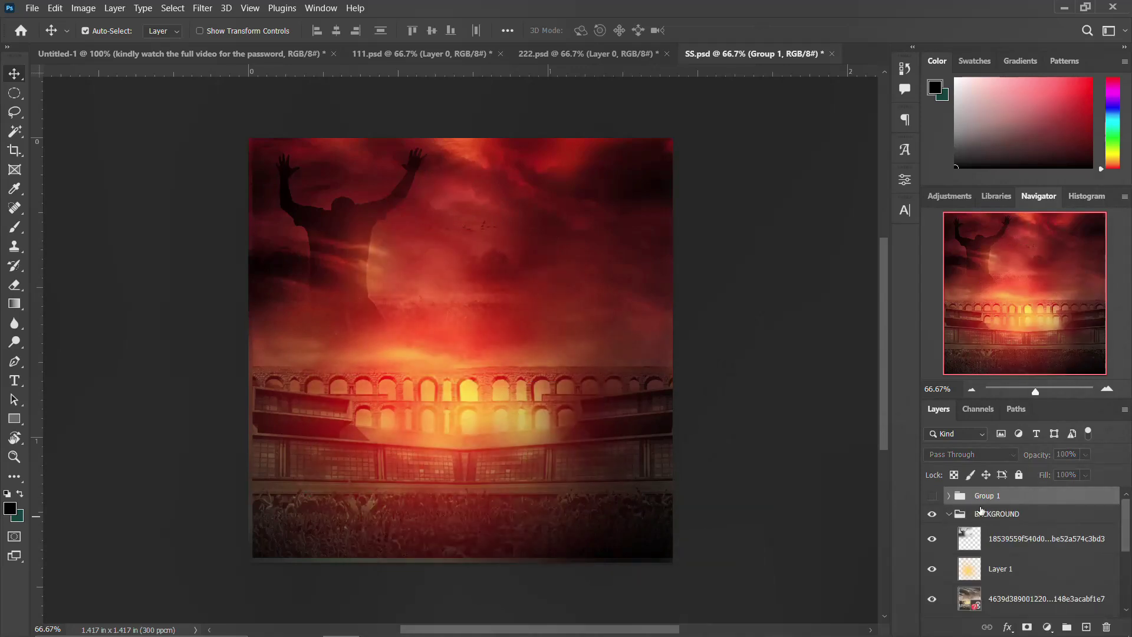
scroll(981, 511, down, 3)
scroll(981, 511, down, 3)
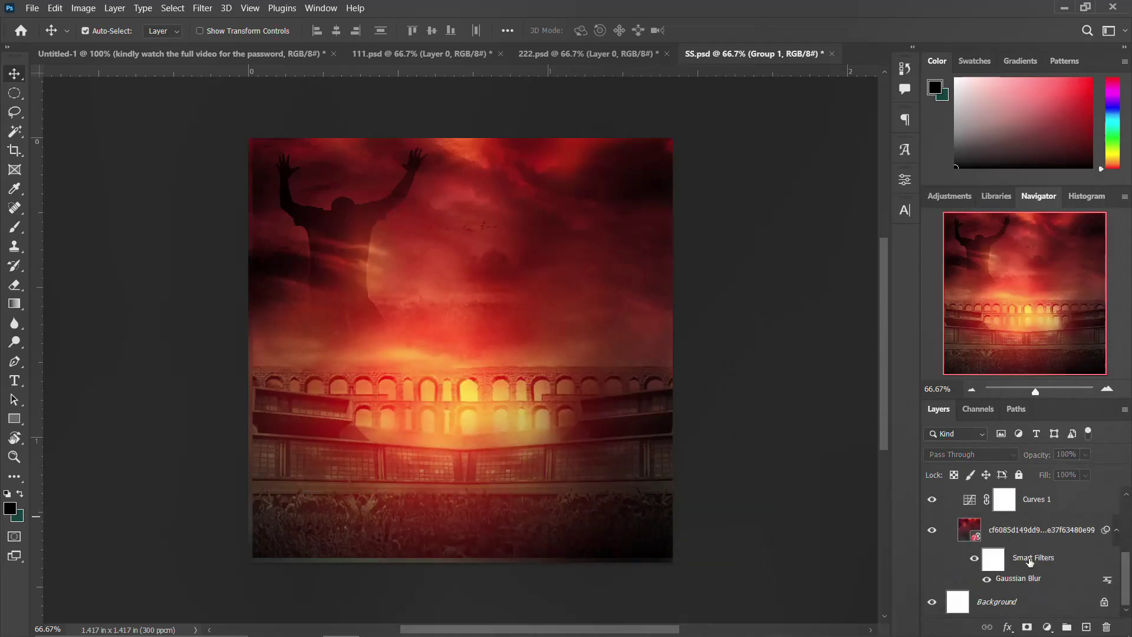
click(1038, 532)
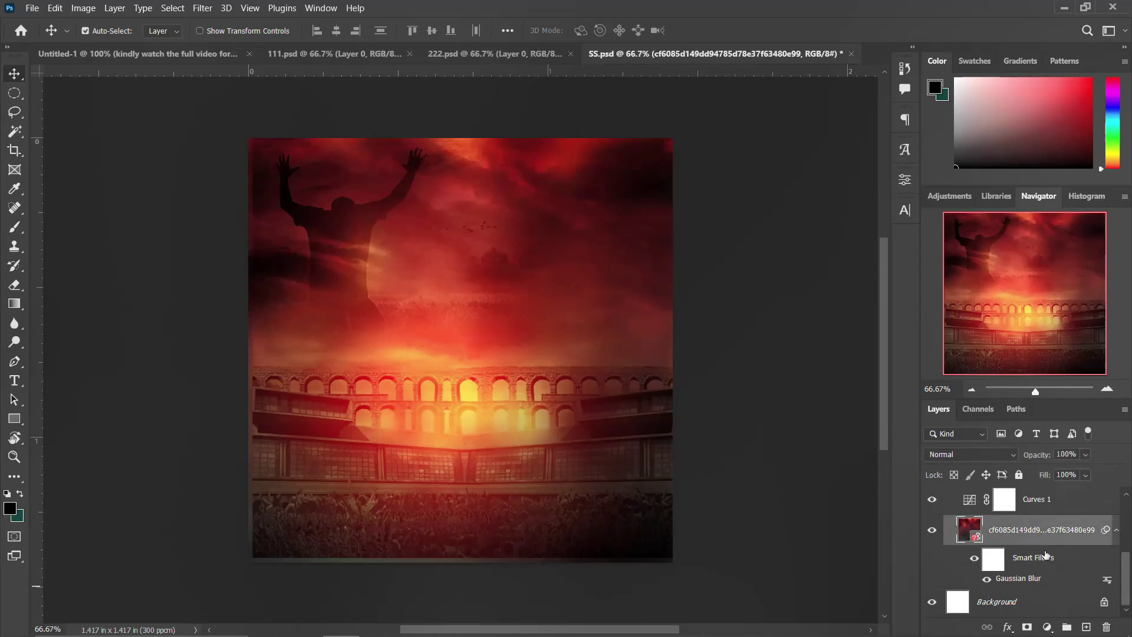
scroll(1006, 543, up, 1)
scroll(1047, 538, up, 1)
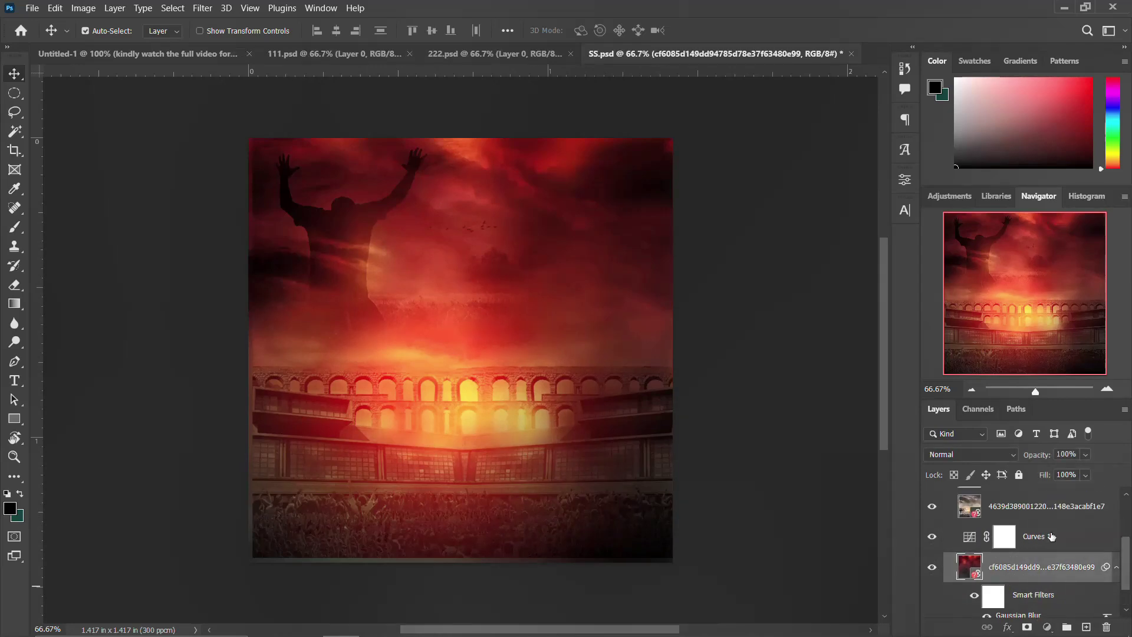
Step: Select the overlay photo, soft light texture and Layer 1, then collapse BACKGROUND, show Group 1, unlock Background
click(1051, 536)
scroll(1038, 531, up, 2)
click(1038, 502)
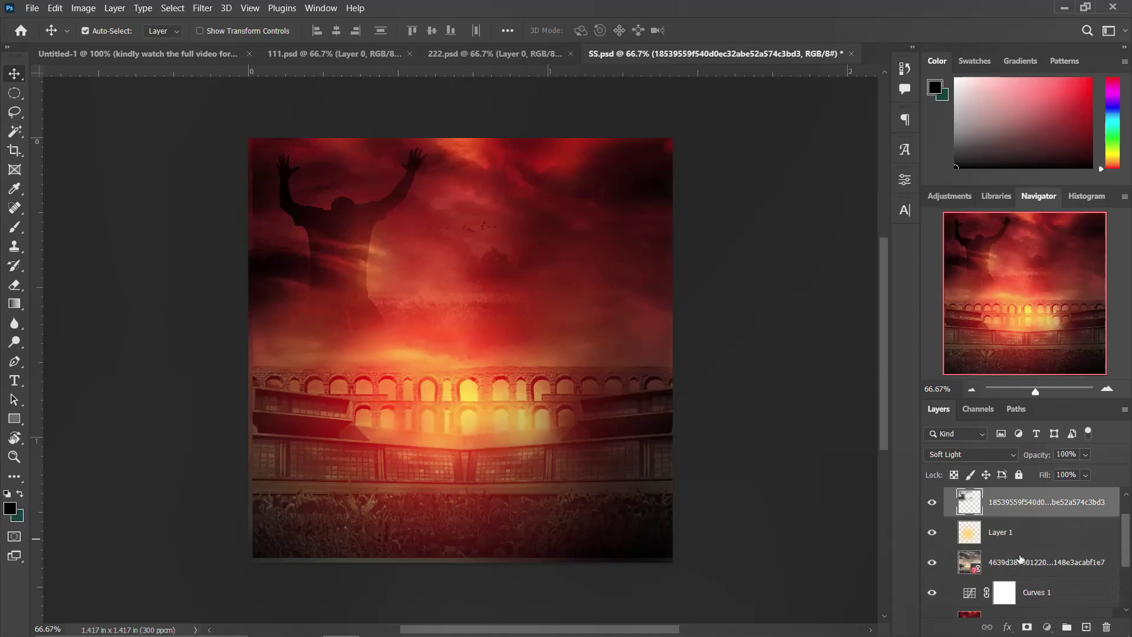
click(1023, 552)
click(1020, 531)
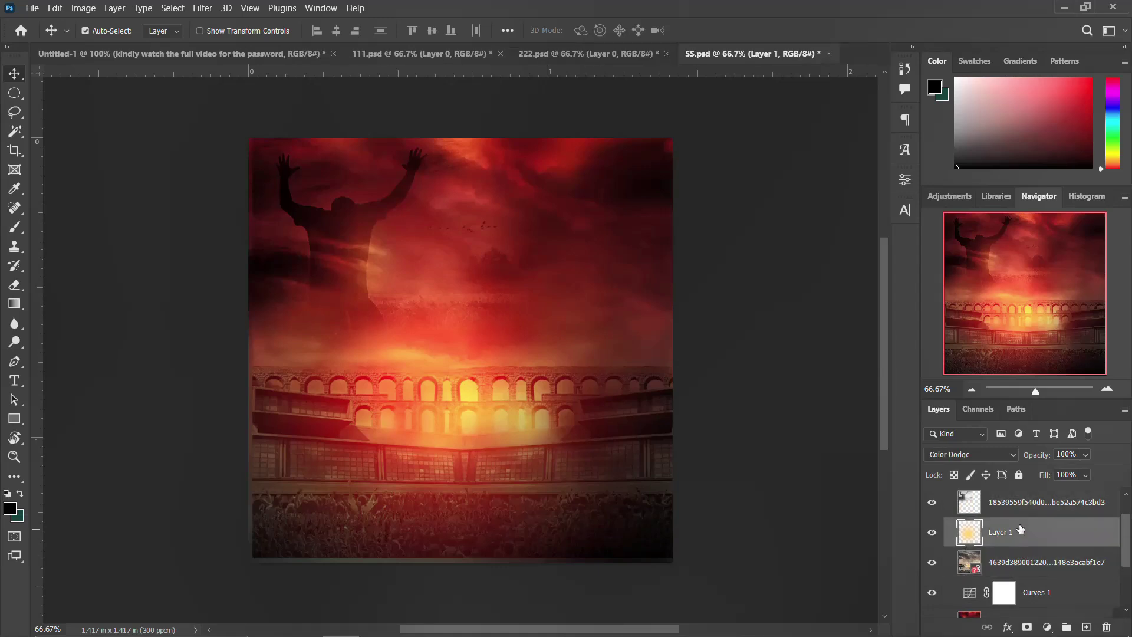
scroll(1020, 530, up, 1)
click(996, 539)
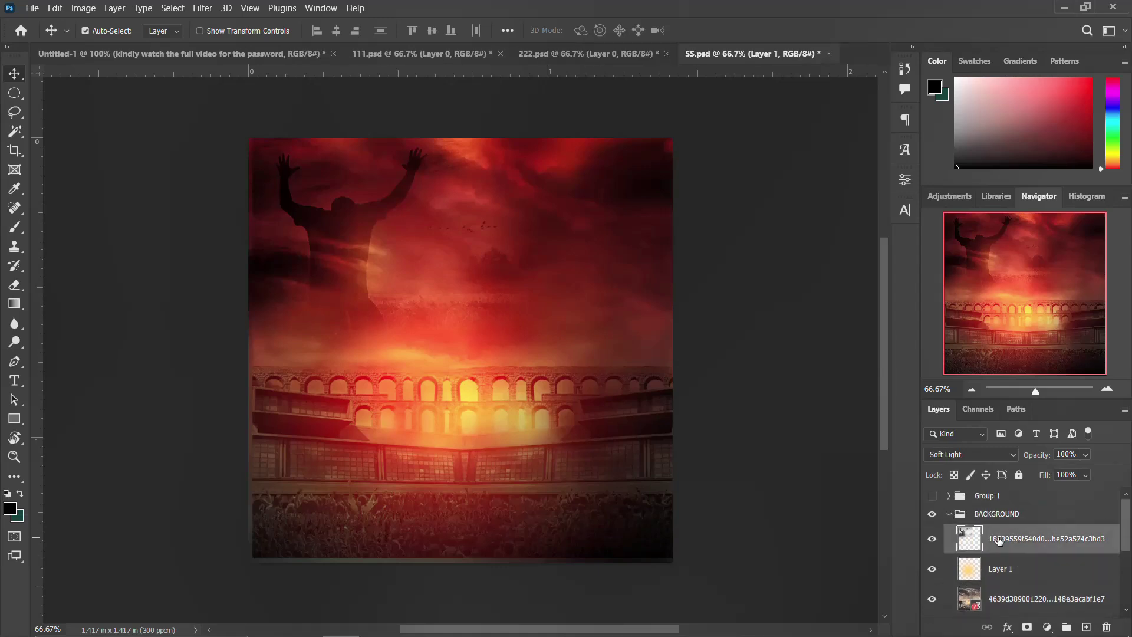
click(949, 515)
click(932, 497)
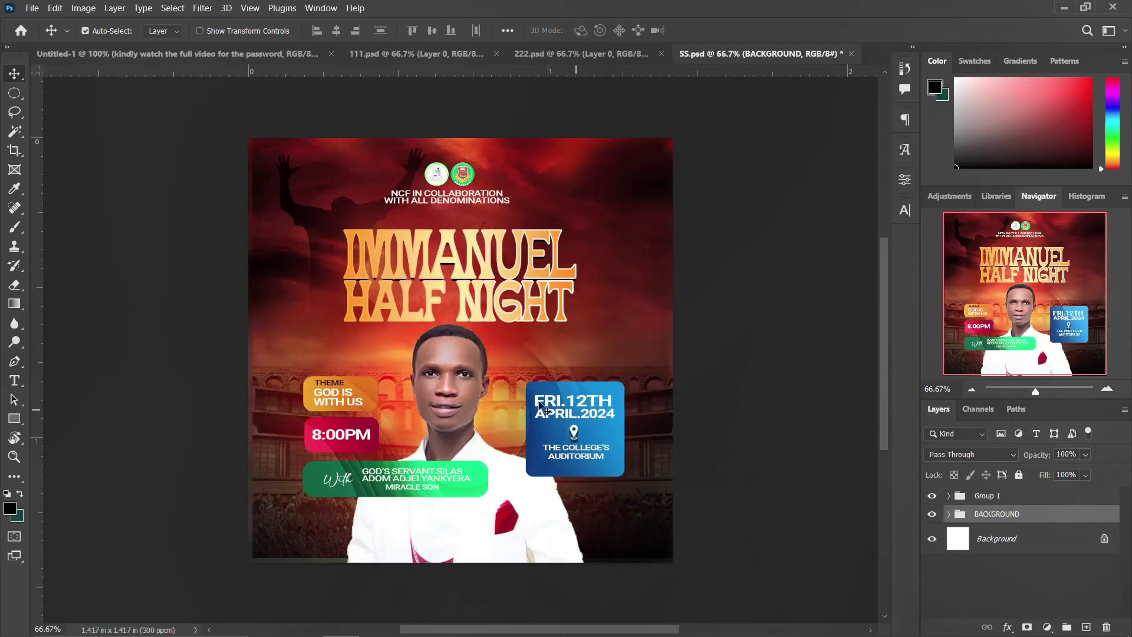
click(1104, 538)
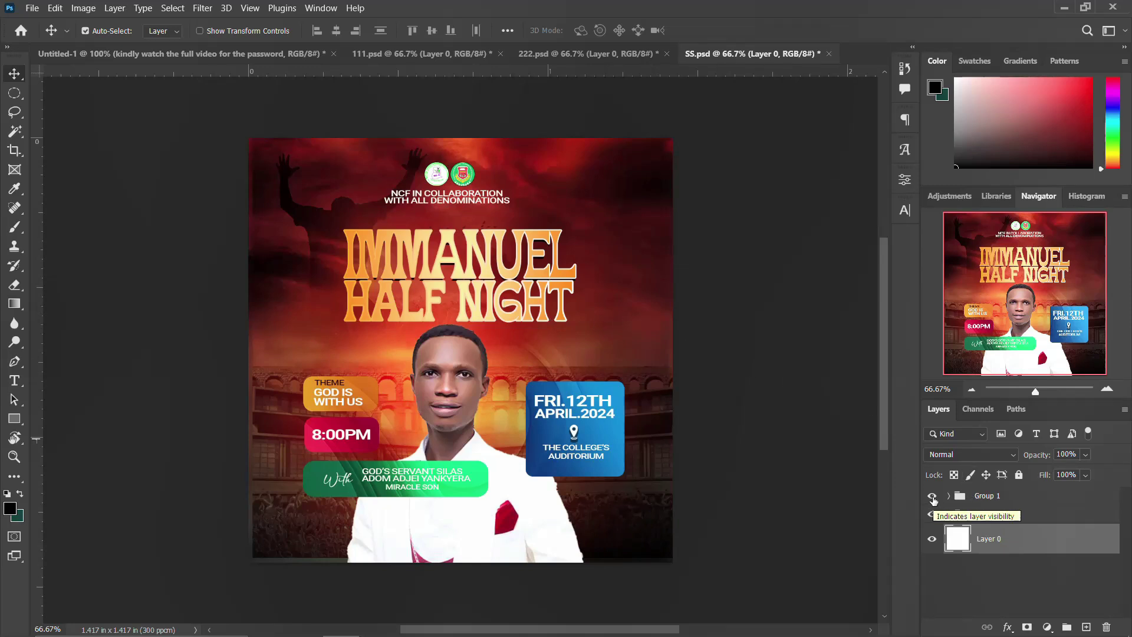
mouse_move(472, 632)
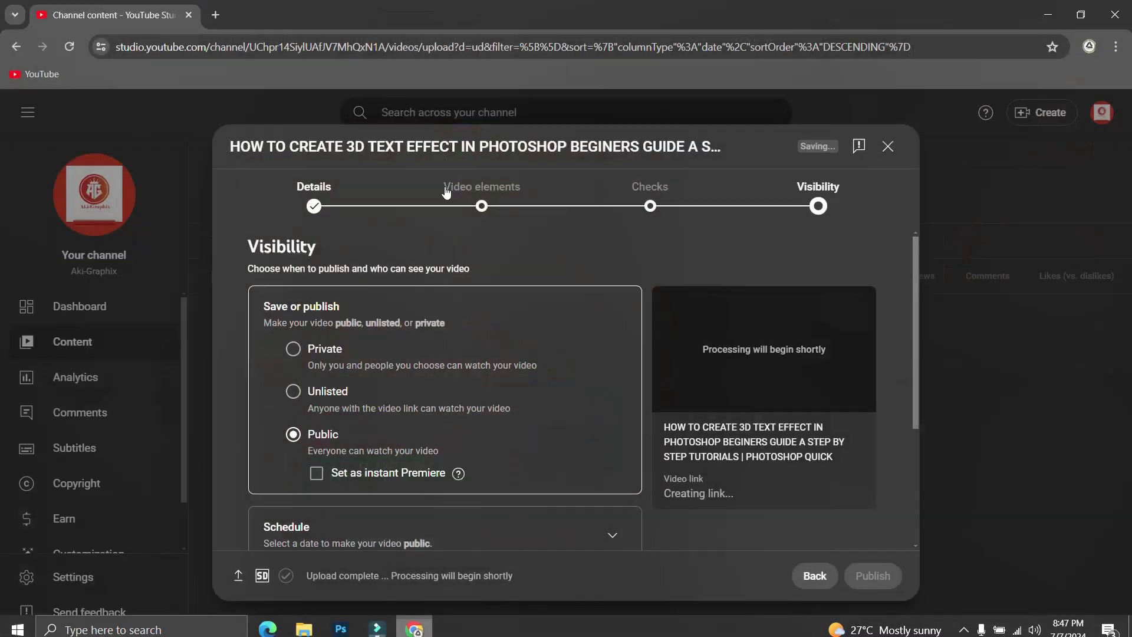
click(415, 622)
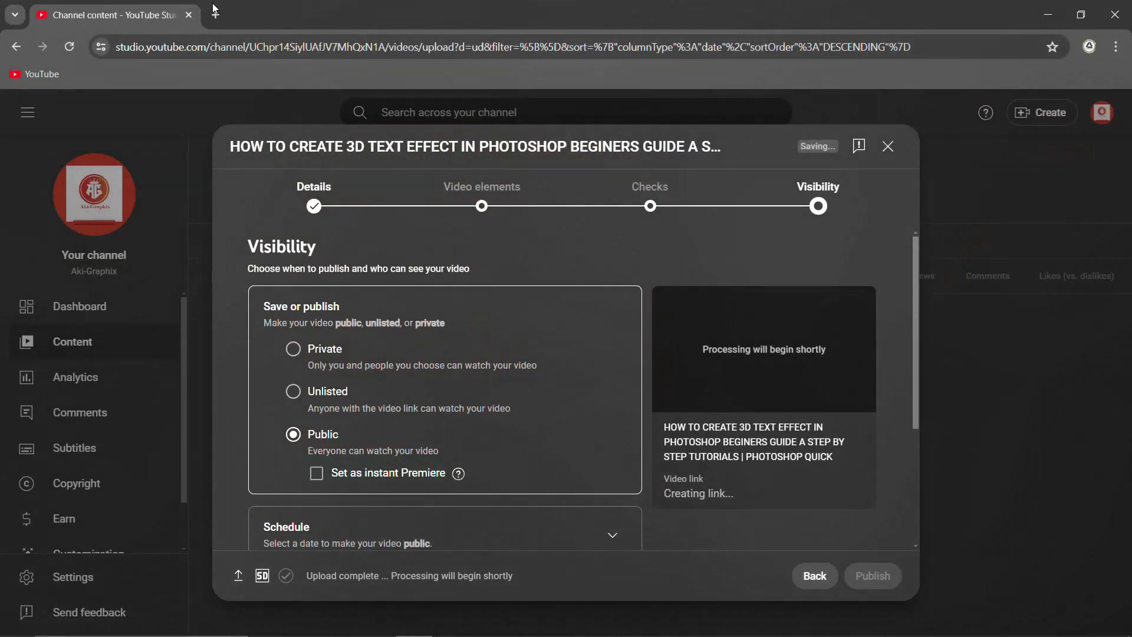
click(1049, 12)
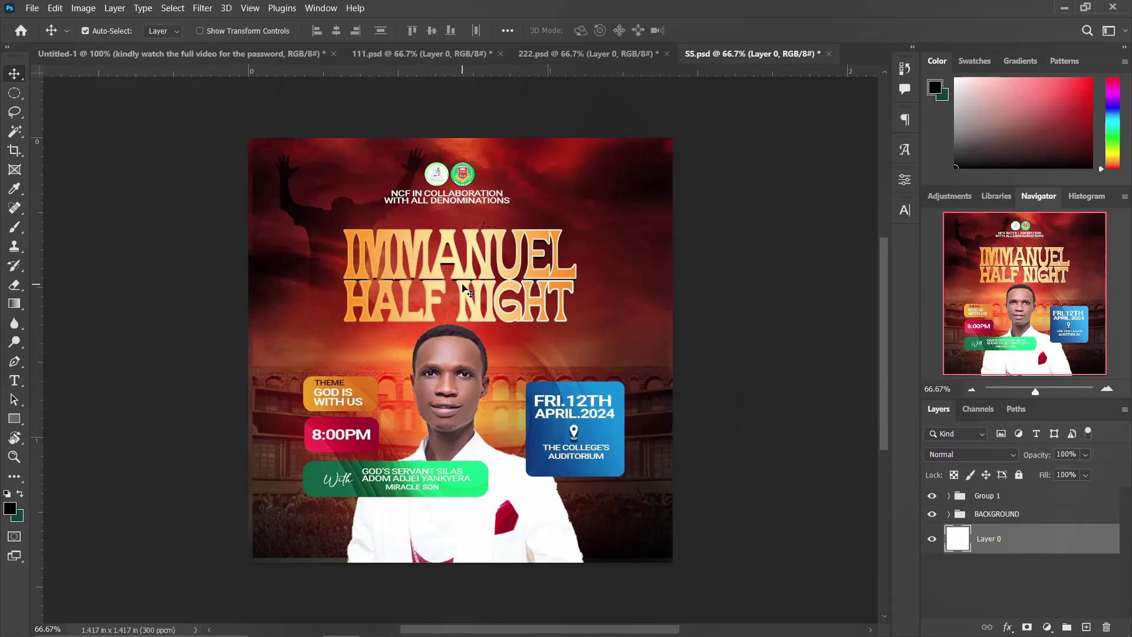
Step: Switch between the 111.psd and 222.psd tabs, ending on the Prayer & Prophetic Encounter flyer
click(618, 52)
click(453, 52)
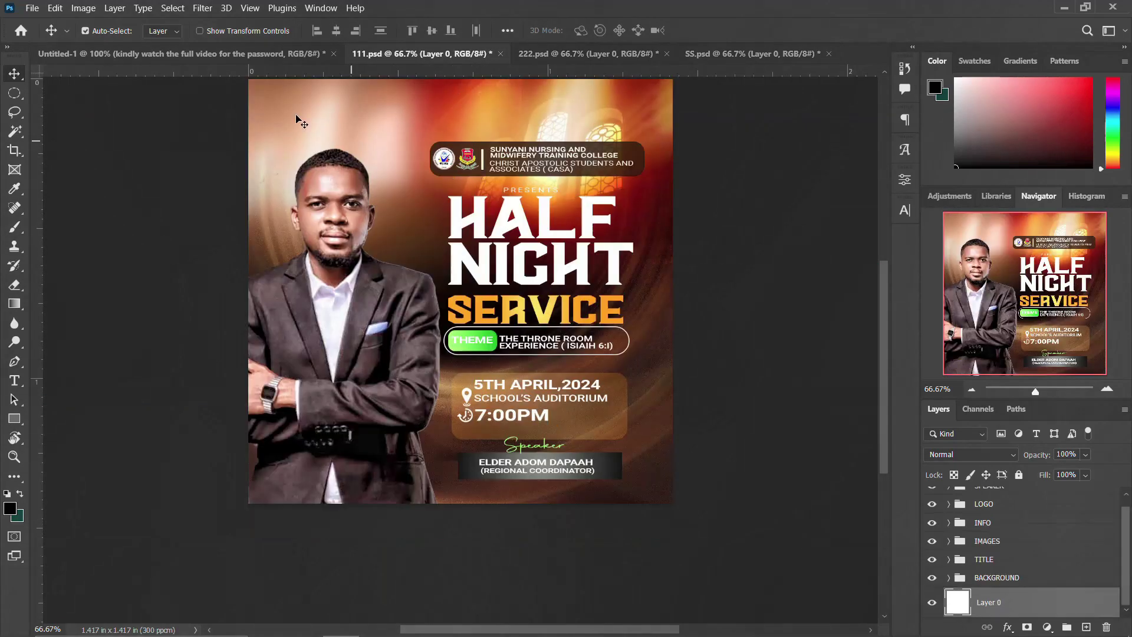
click(614, 54)
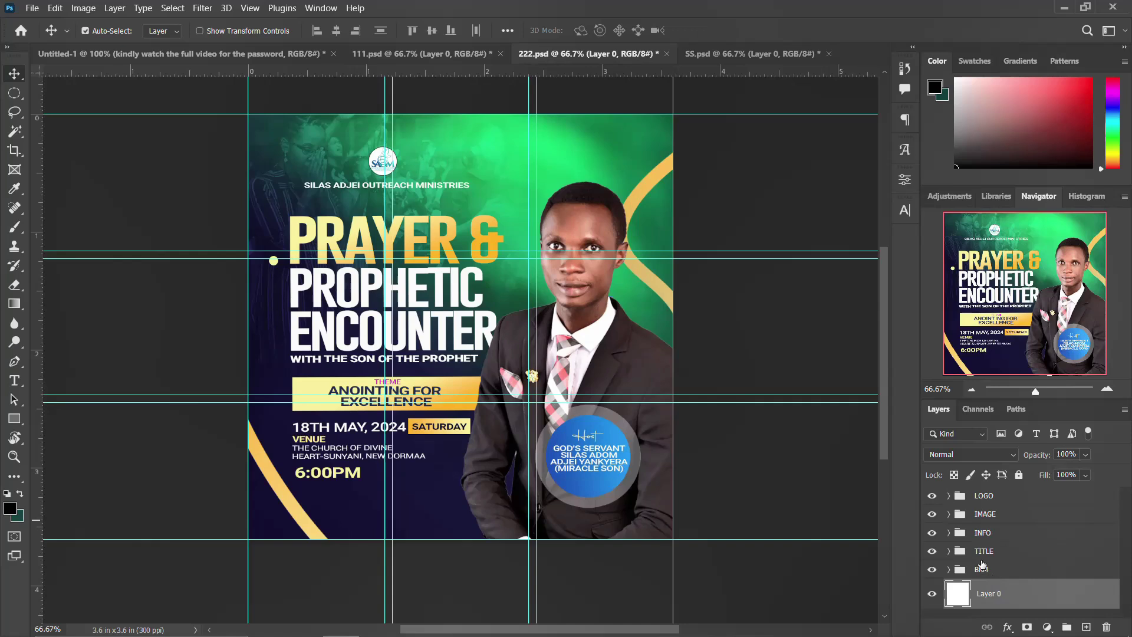
scroll(984, 564, up, 1)
scroll(1020, 528, up, 1)
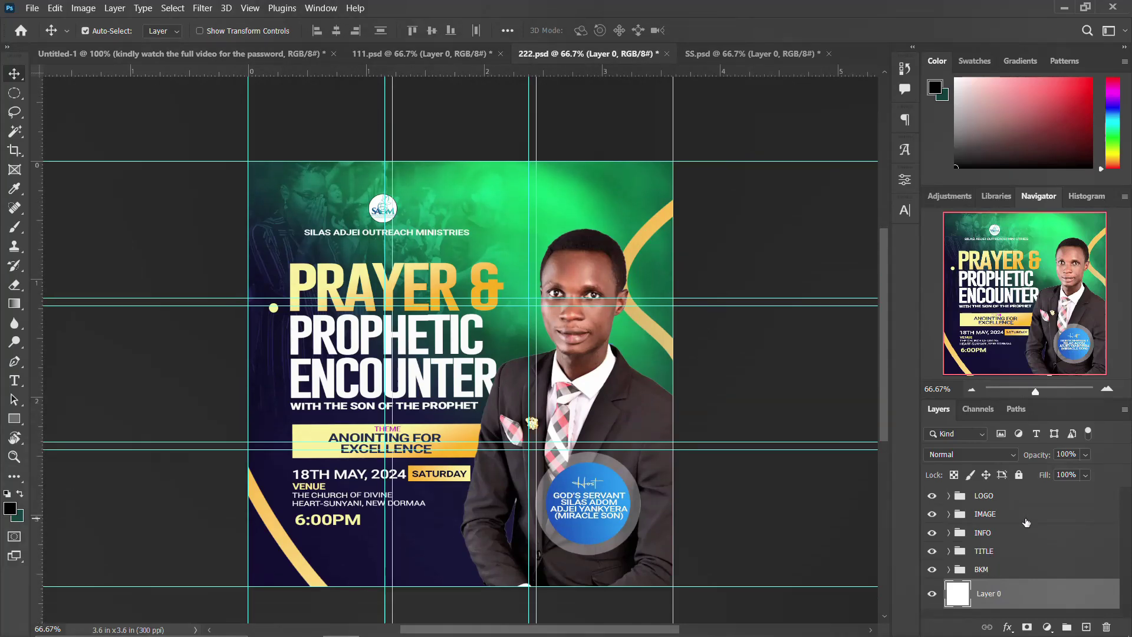